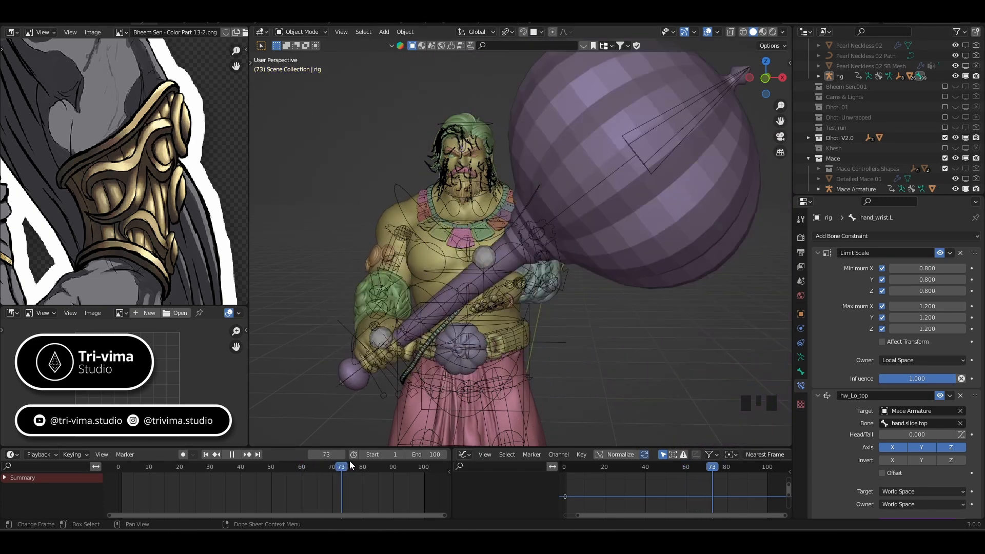
Scrub the animation between frames 50 and 88 and orbit around the character to examine how the hands hold the mace.
middle_drag(610, 258, 528, 266)
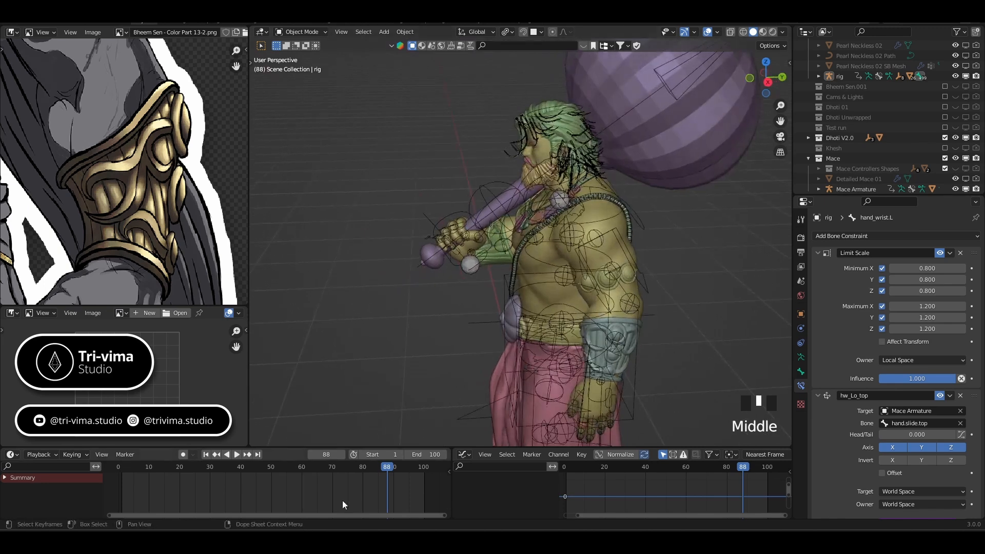
drag(383, 467, 311, 468)
middle_drag(346, 390, 570, 318)
mouse_move(312, 468)
mouse_down()
mouse_move(335, 467)
mouse_move(294, 472)
mouse_move(373, 463)
mouse_move(267, 469)
mouse_move(401, 467)
mouse_move(324, 470)
mouse_up()
click(609, 312)
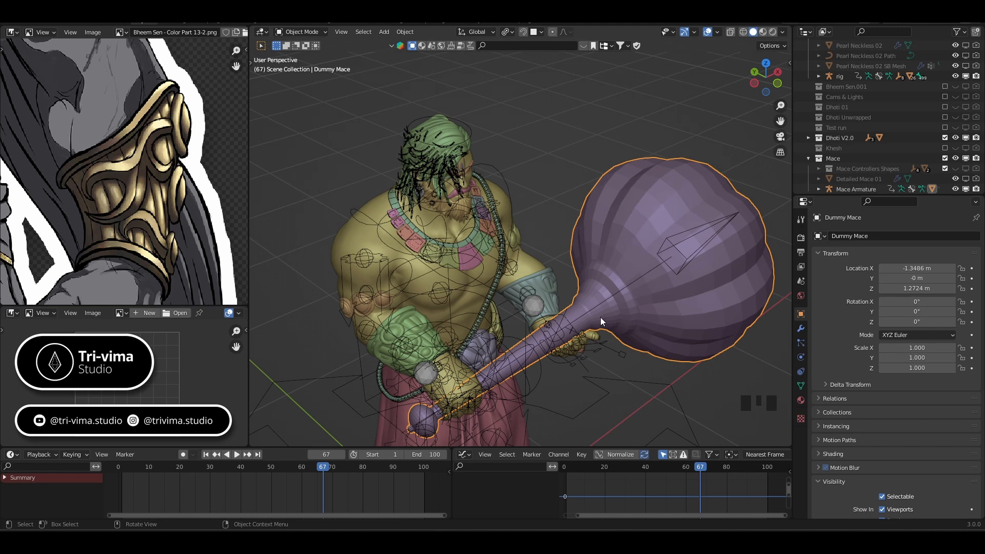
drag(324, 467, 347, 469)
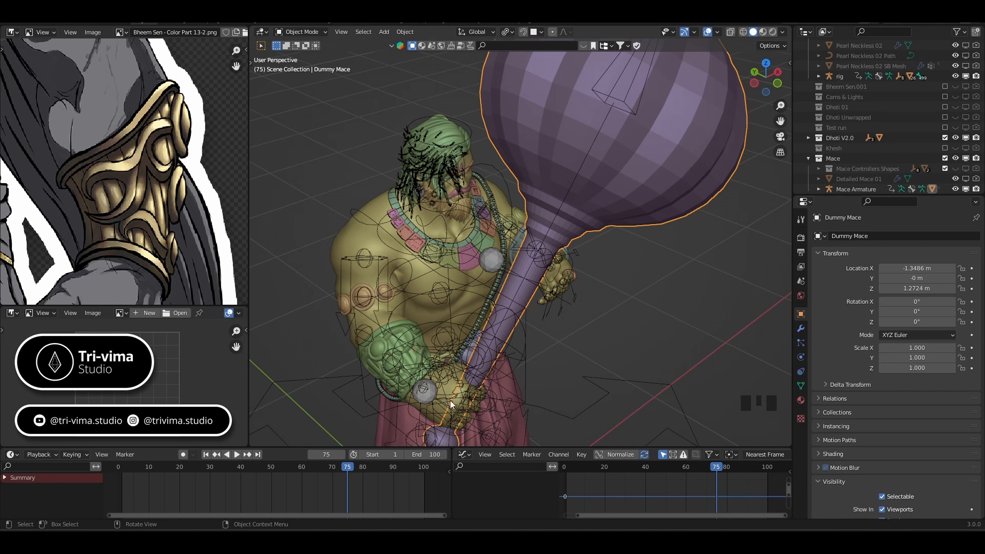
drag(347, 468, 271, 473)
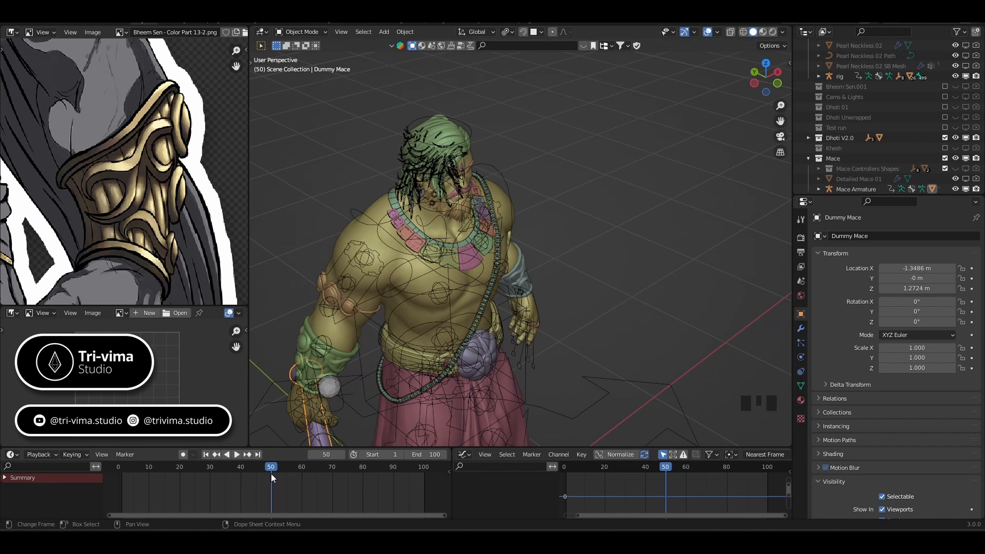
click(269, 465)
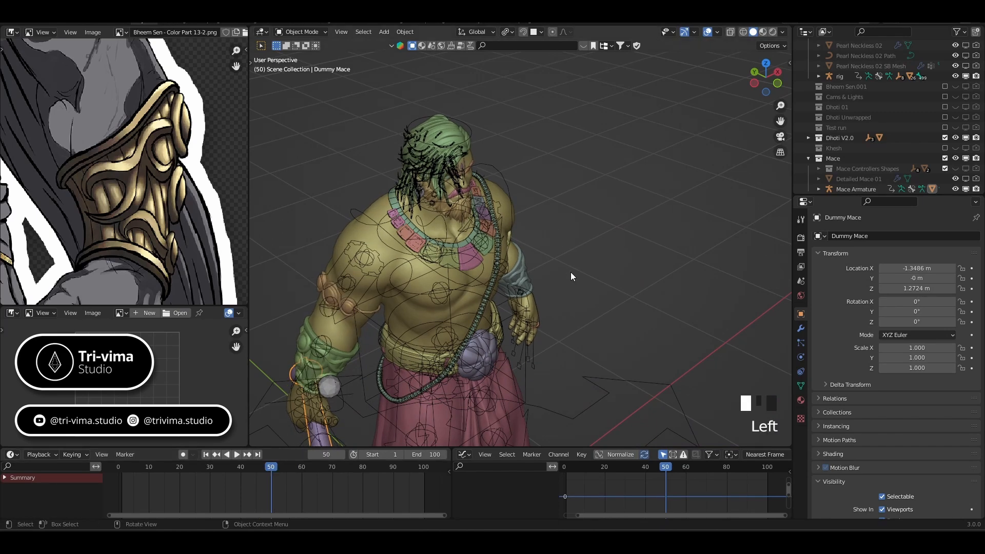
scroll(570, 274, down, 3)
shift+middle_drag(567, 290, 543, 251)
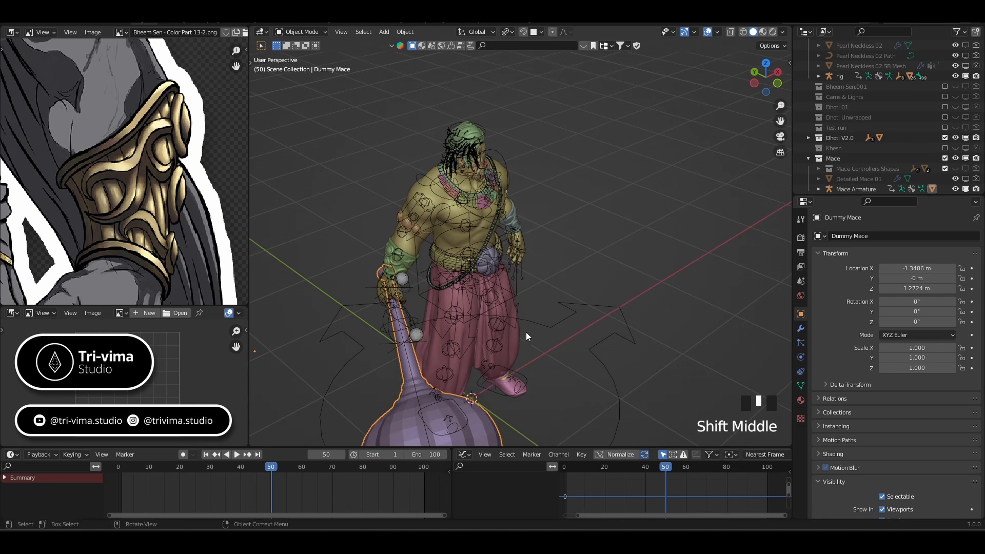
middle_drag(527, 337, 412, 331)
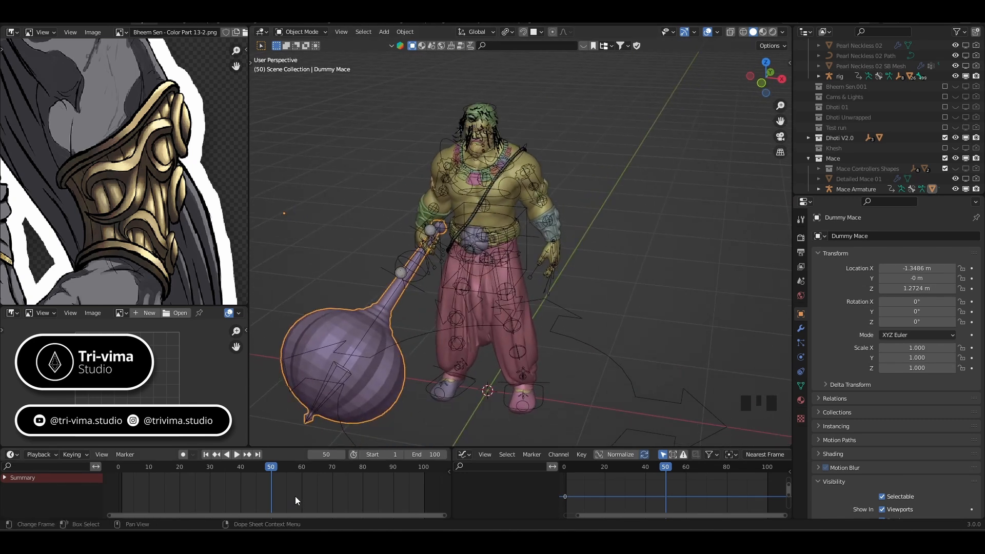
Return the animation to frame 1 and save the file as Bheem Sen - With Mace Model 03 - File79.blend.
drag(273, 468, 121, 480)
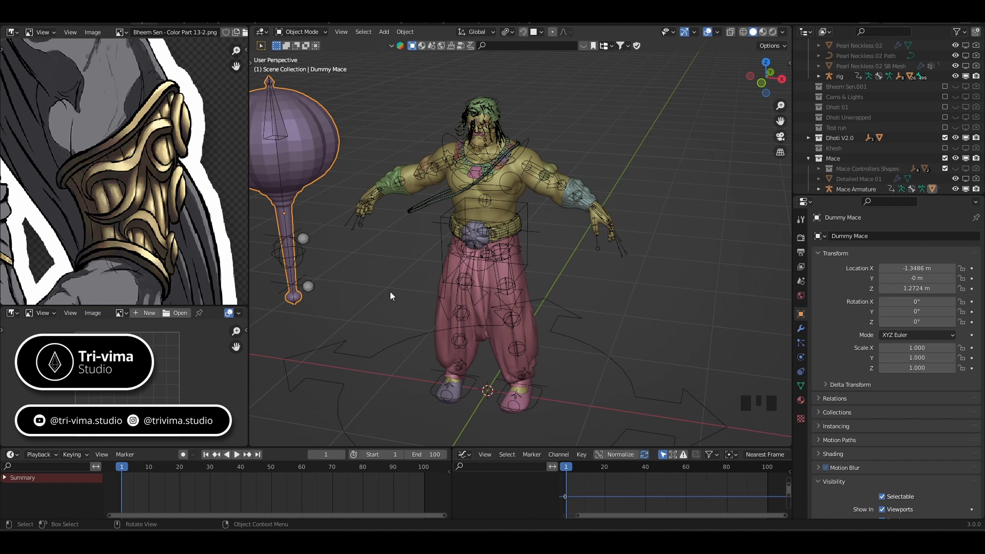
shift+middle_drag(394, 293, 429, 287)
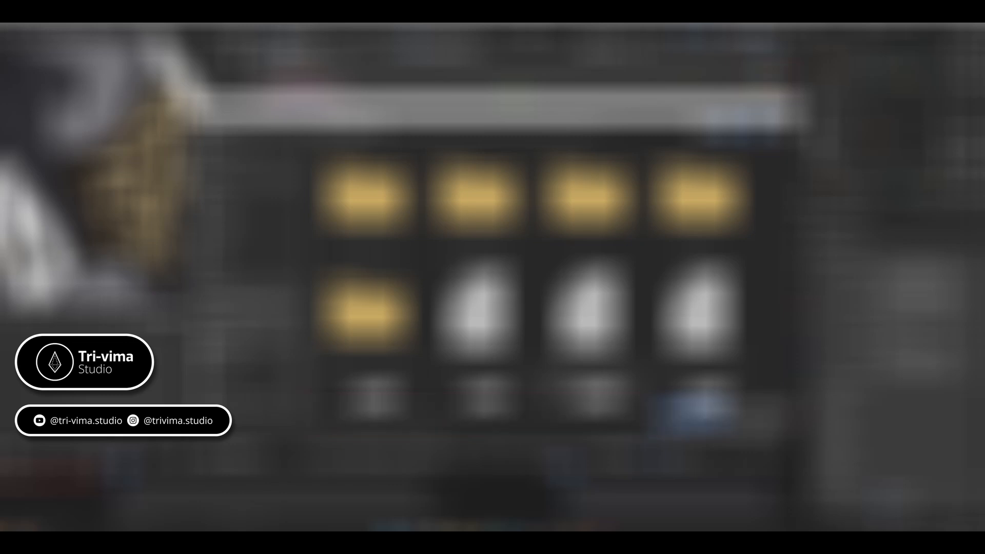
key(Return)
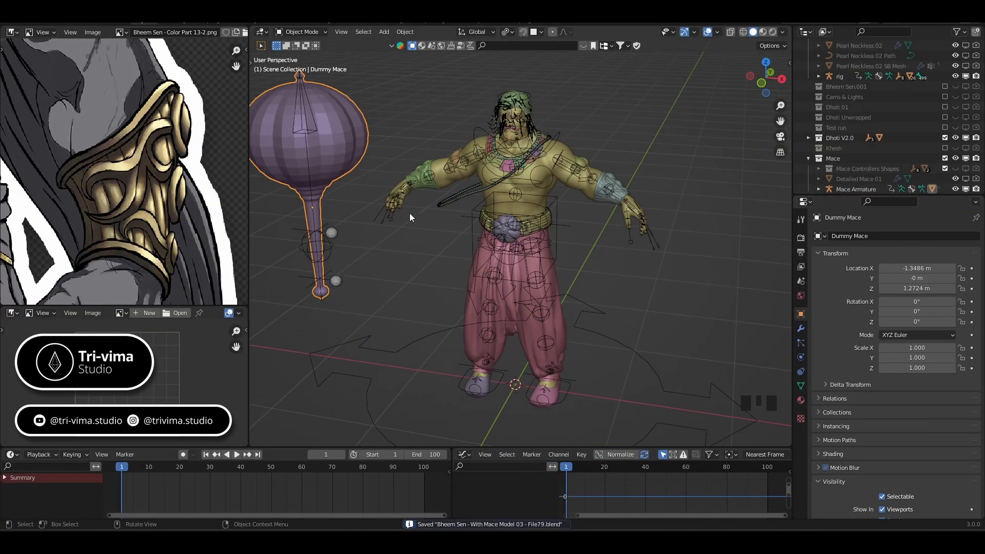
Select the character's rig and switch it to Pose Mode, with the right hand in close view.
click(383, 216)
scroll(392, 210, up, 3)
shift+middle_drag(394, 205, 424, 223)
scroll(425, 221, up, 4)
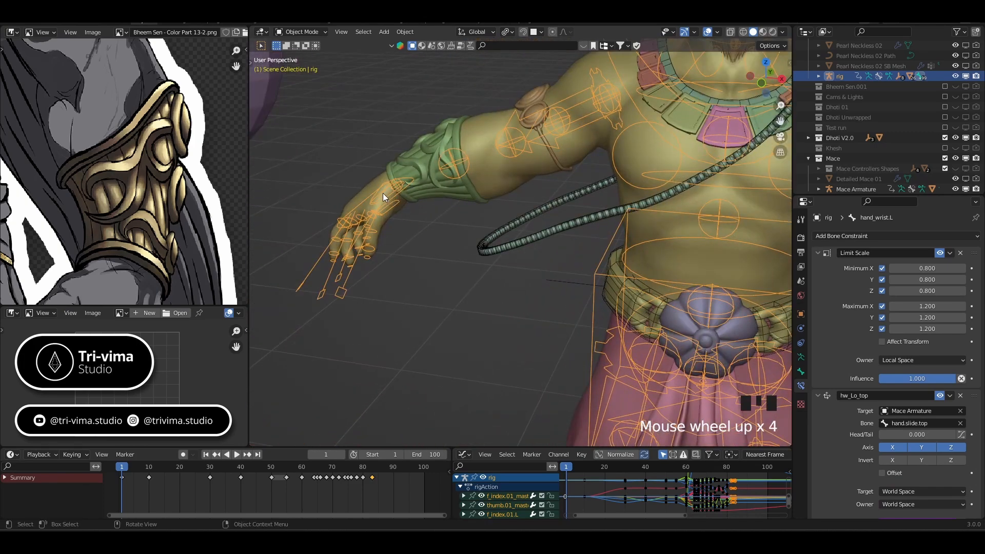
middle_drag(382, 192, 488, 251)
scroll(468, 230, down, 2)
scroll(401, 269, up, 4)
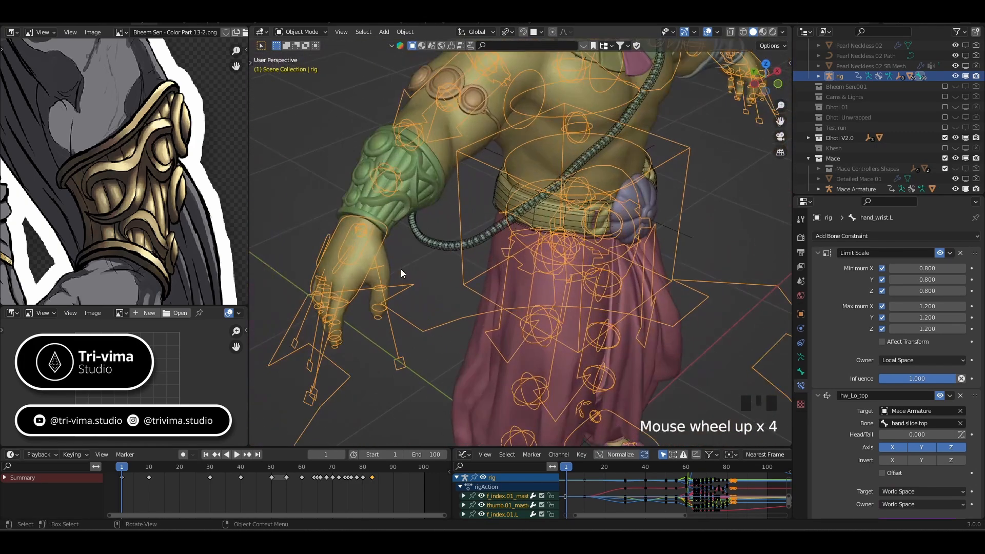
key(ctrl+Tab)
Try enlarging the right wrist control bone uniformly, and undo the scaling.
click(360, 259)
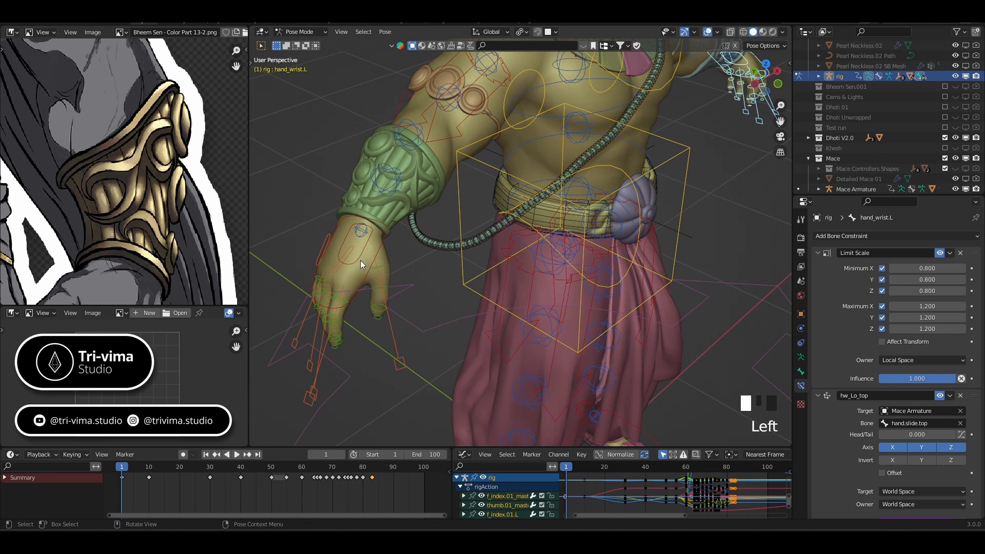
key(s)
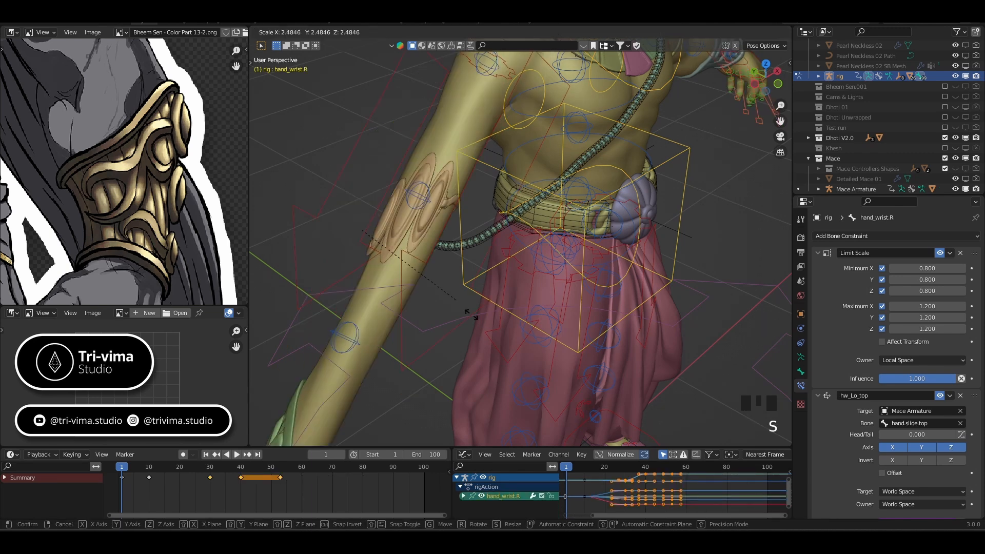
click(478, 323)
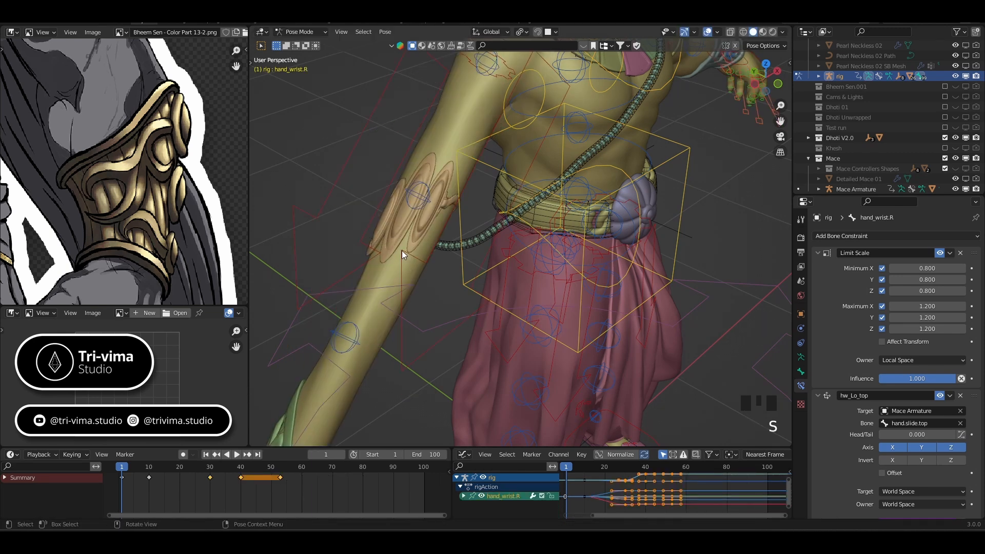
key(ctrl+z)
Remove all bone constraints from the hand_wrist.L bone, starting with Limit Scale.
scroll(443, 279, down, 3)
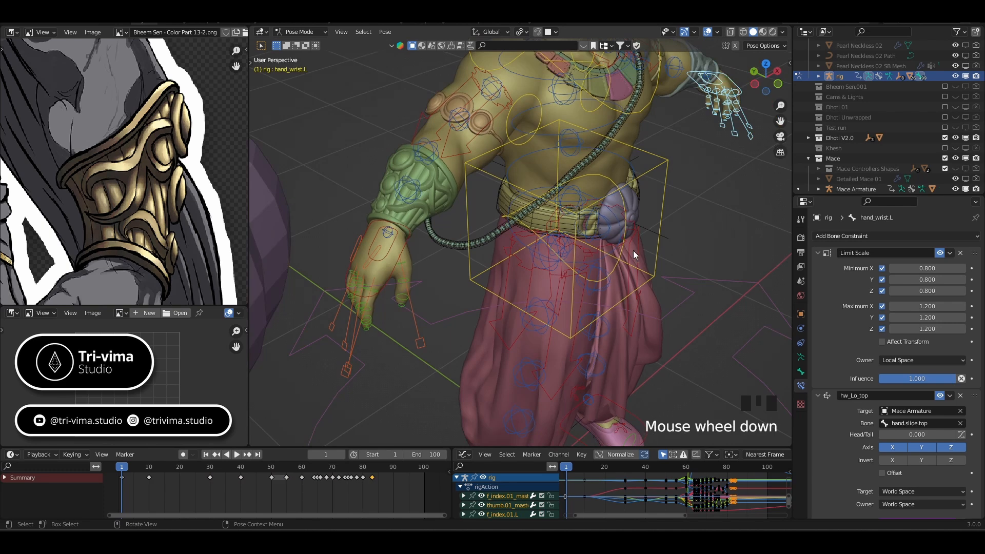
middle_drag(633, 251, 459, 298)
click(436, 286)
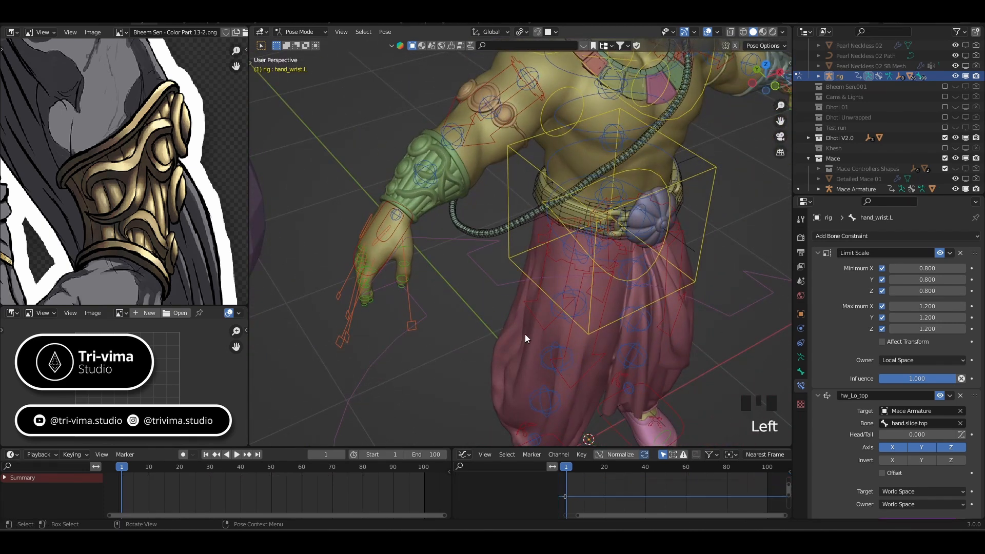
click(960, 252)
click(960, 252)
click(960, 253)
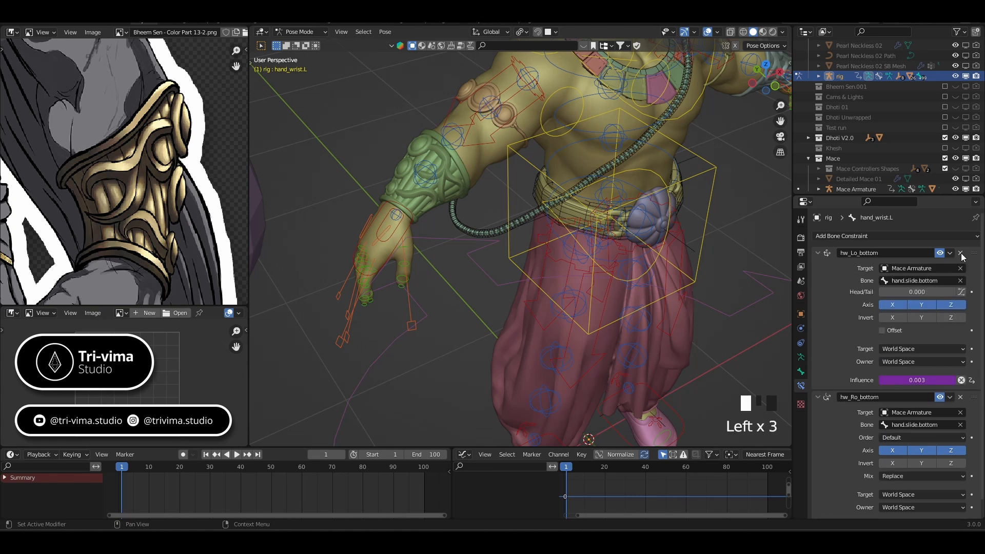
click(960, 253)
click(960, 253)
click(960, 253)
click(960, 252)
click(960, 253)
click(961, 253)
click(961, 253)
click(960, 253)
Select the hand_wrist.R bone and remove all of its bone constraints.
middle_drag(518, 287, 447, 257)
scroll(485, 279, down, 4)
click(591, 210)
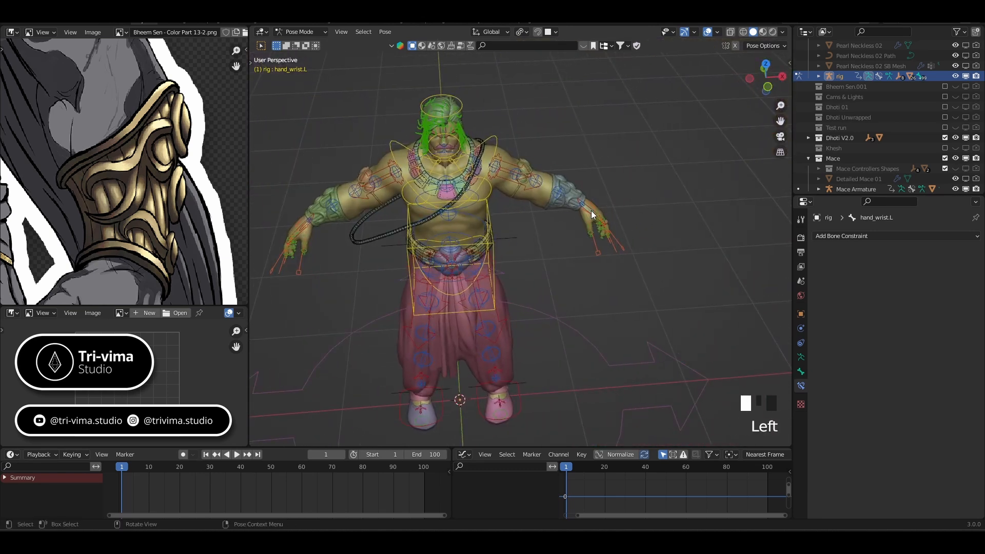
click(591, 210)
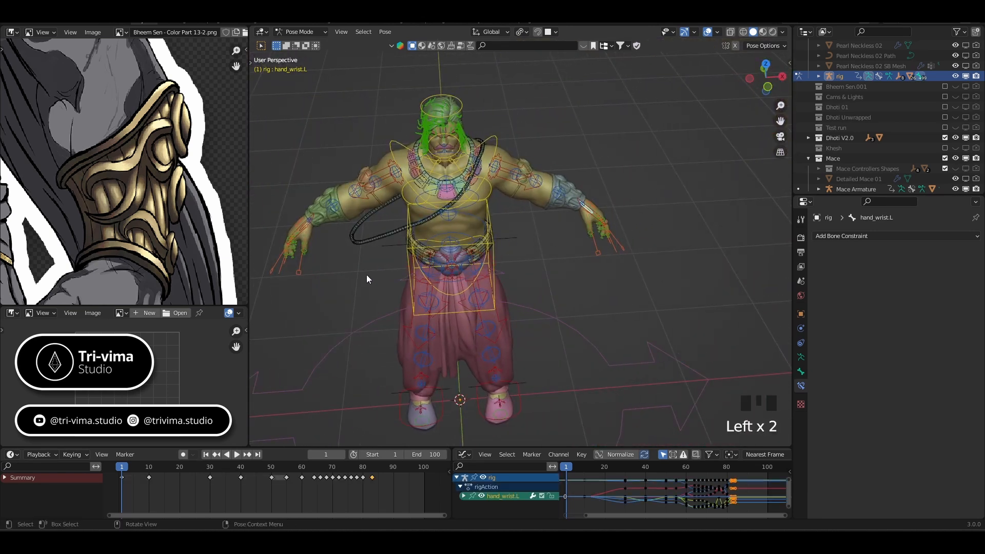
click(303, 225)
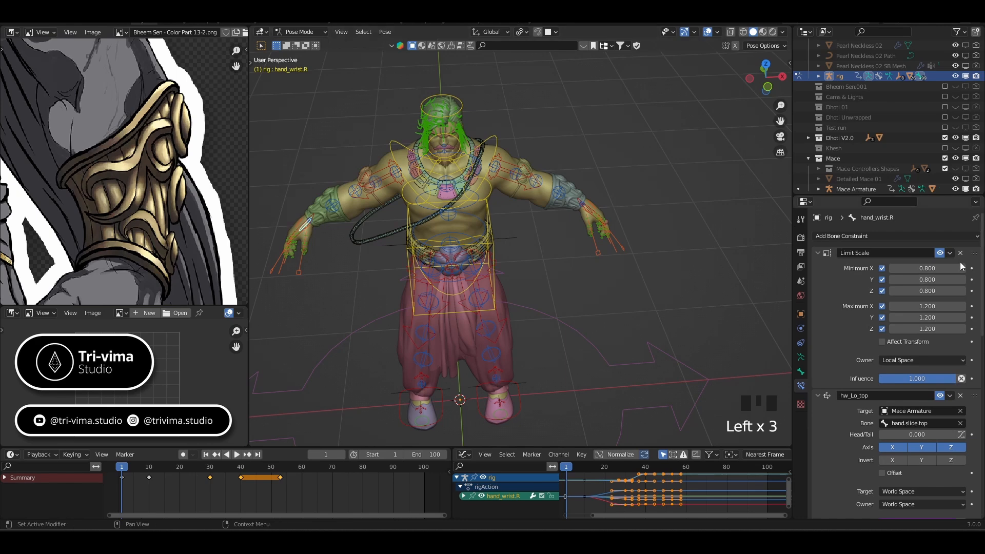
click(962, 254)
click(962, 253)
click(963, 254)
click(962, 254)
click(962, 254)
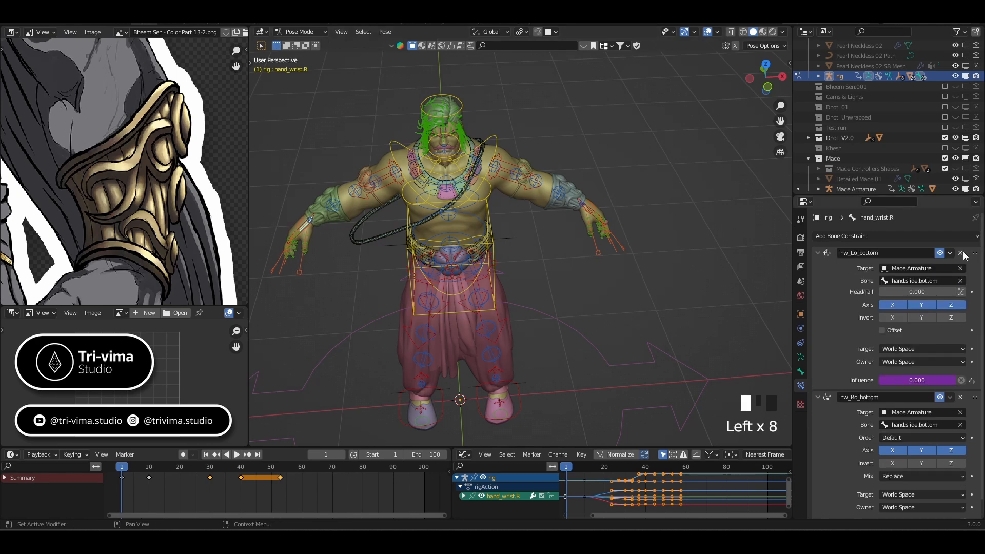
click(962, 254)
click(962, 254)
click(963, 254)
click(962, 254)
click(962, 254)
Leave Pose Mode and open the Dummy Mace mesh in Edit Mode in front orthographic view.
shift+middle_drag(425, 321, 703, 322)
click(456, 308)
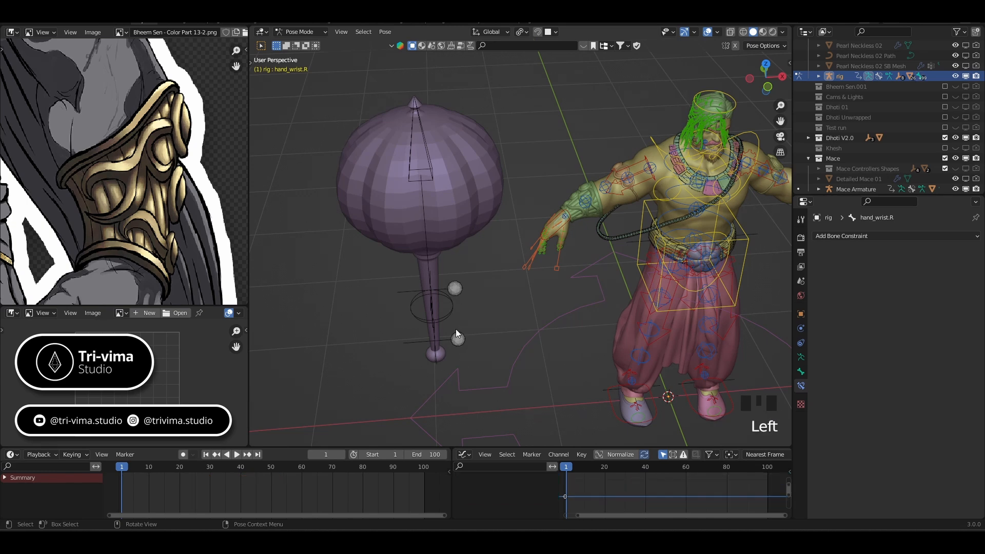
key(ctrl+Tab)
click(456, 290)
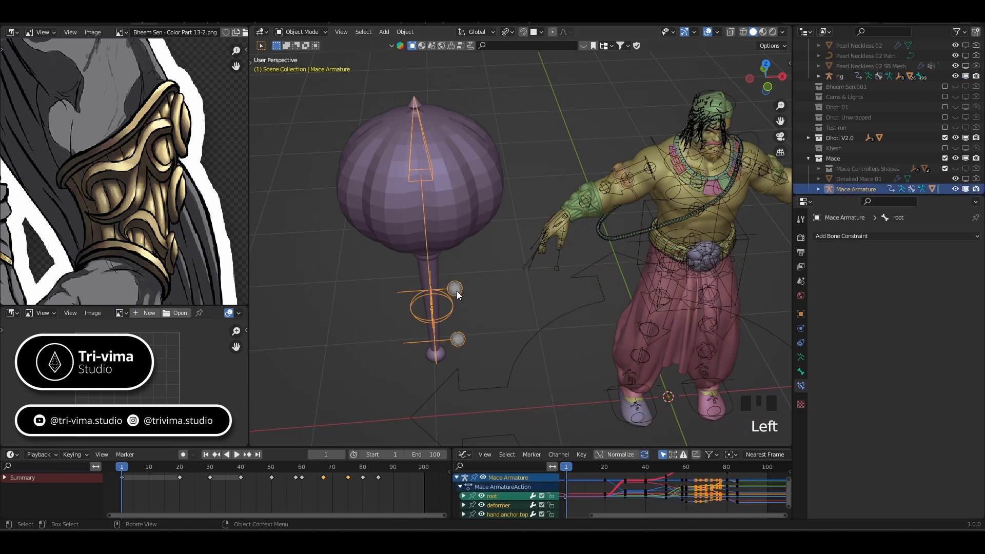
click(453, 223)
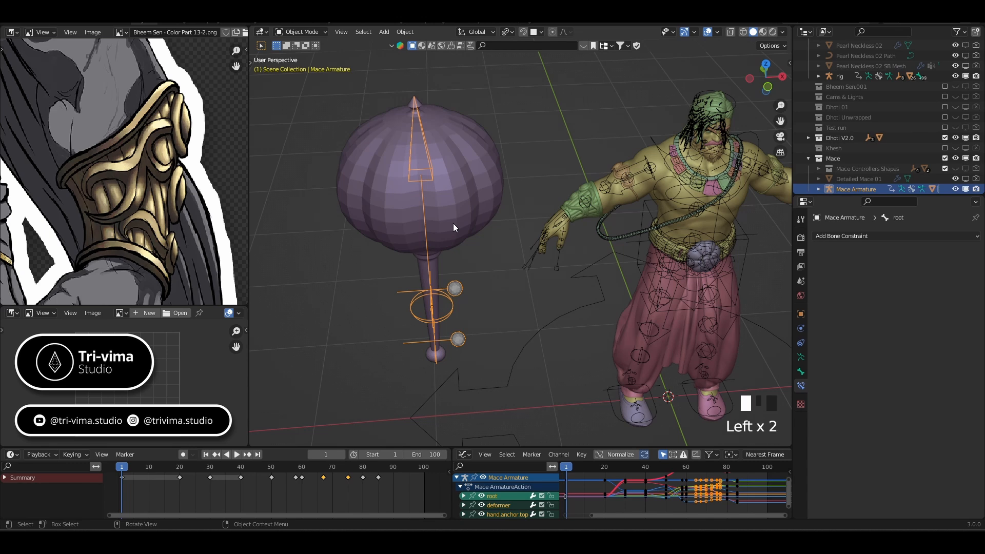
key(KP_1)
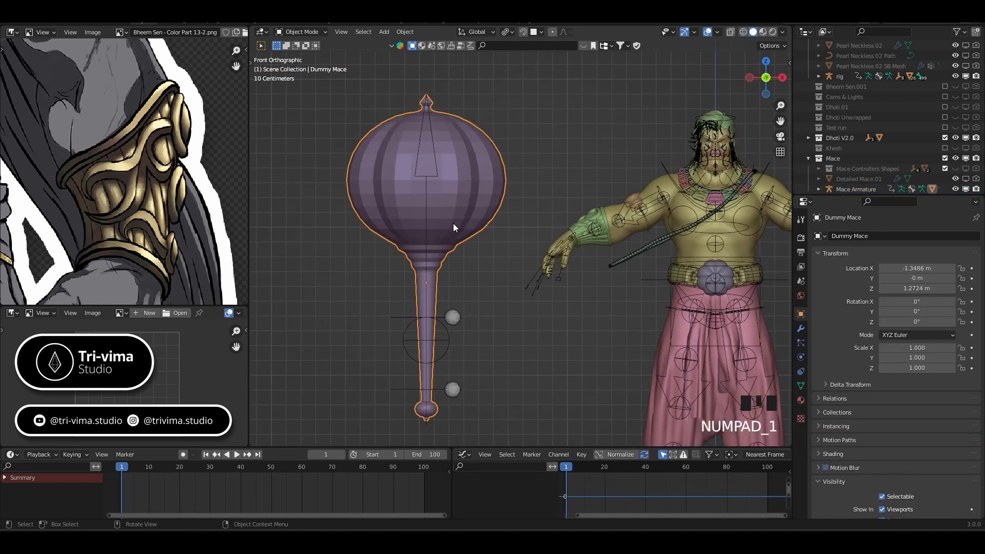
key(Tab)
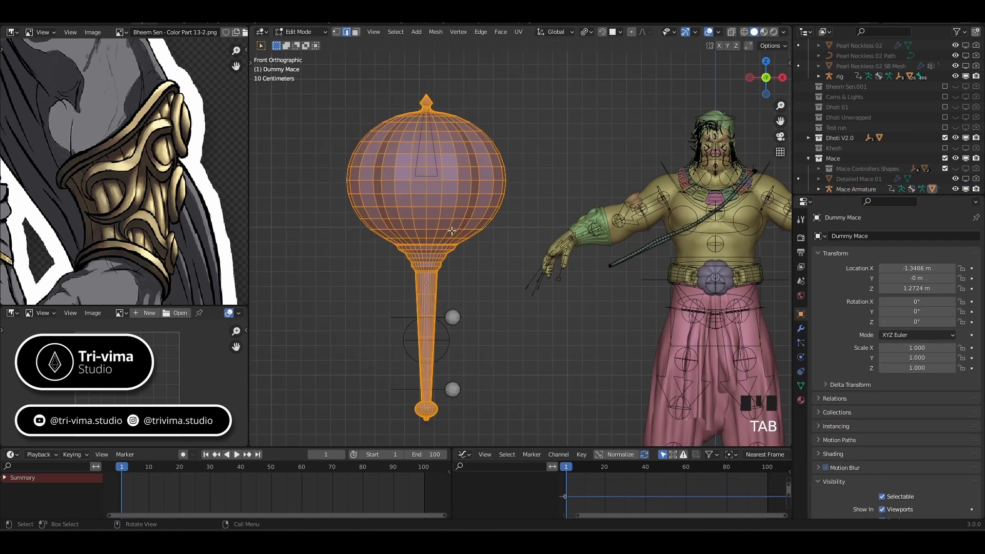
In wireframe shading, select the vertices of the mace's head and neck and move them up about 0.27 m along Z.
key(alt+z)
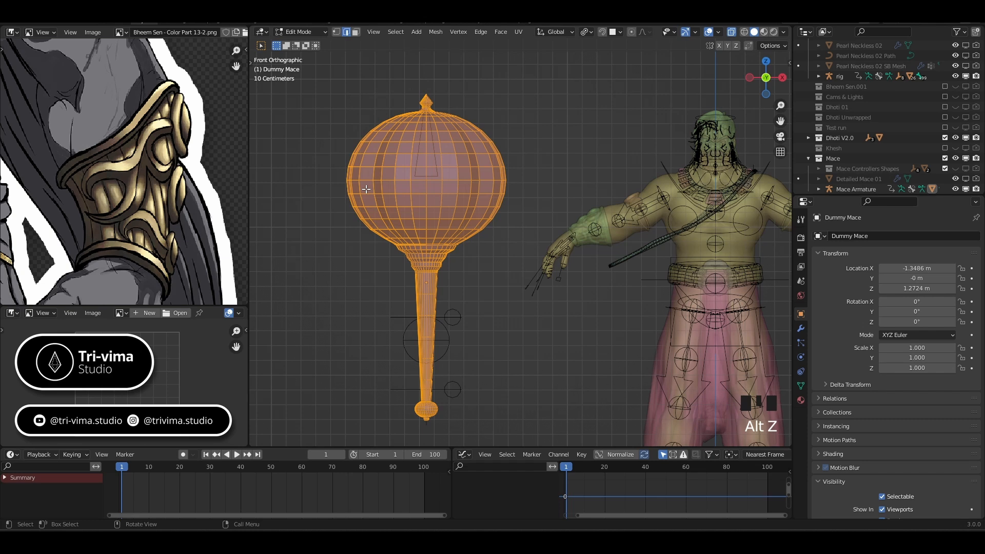
key(alt+z)
key(z)
click(284, 197)
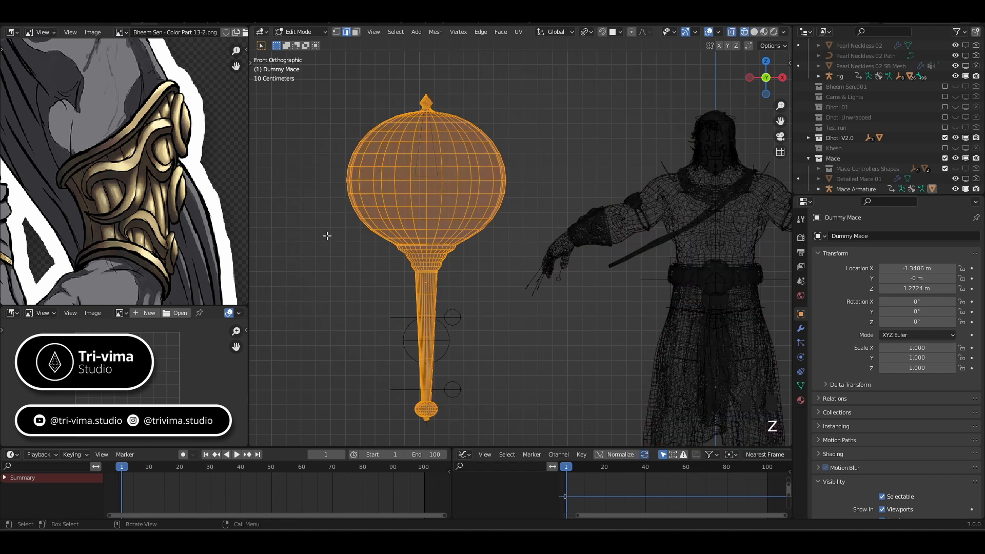
key(1)
drag(327, 68, 520, 282)
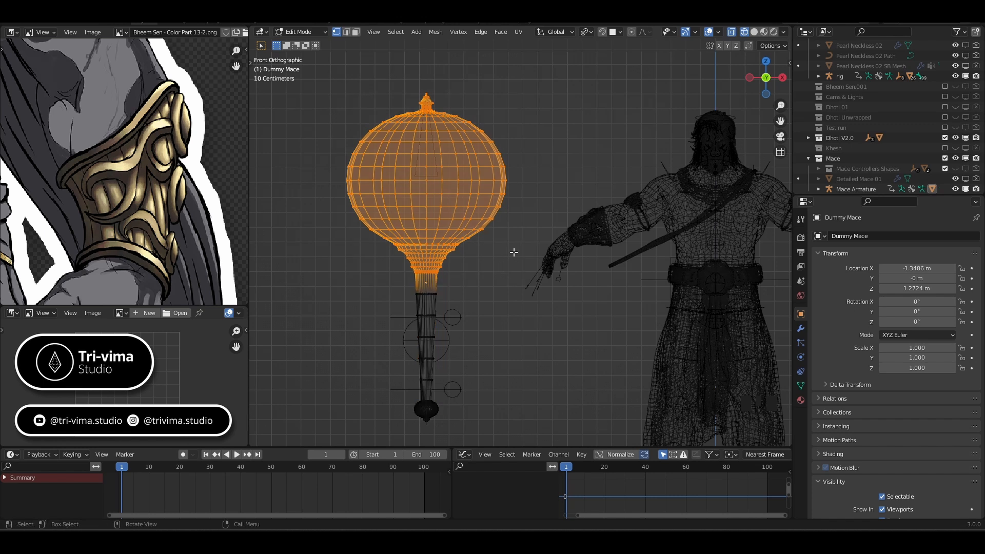
key(g)
key(z)
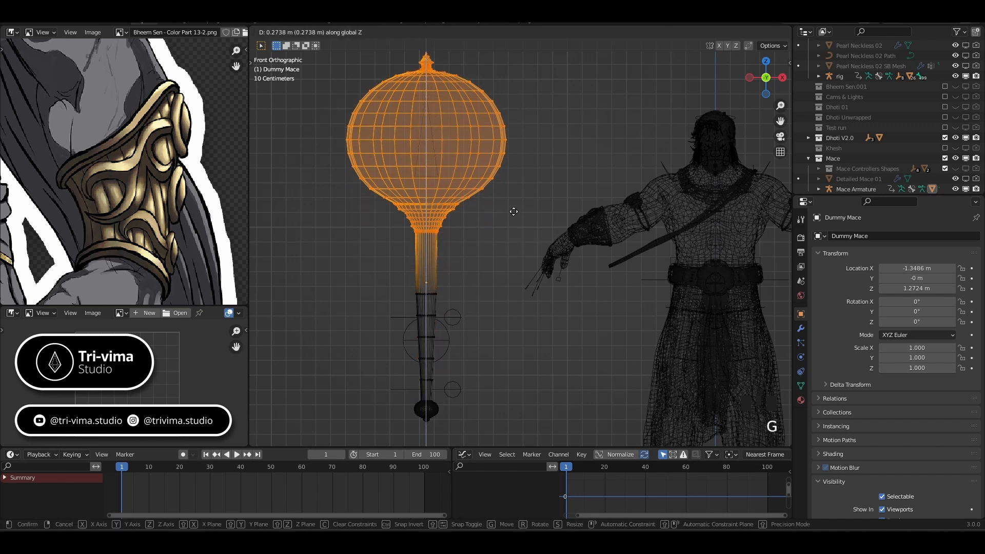
click(514, 210)
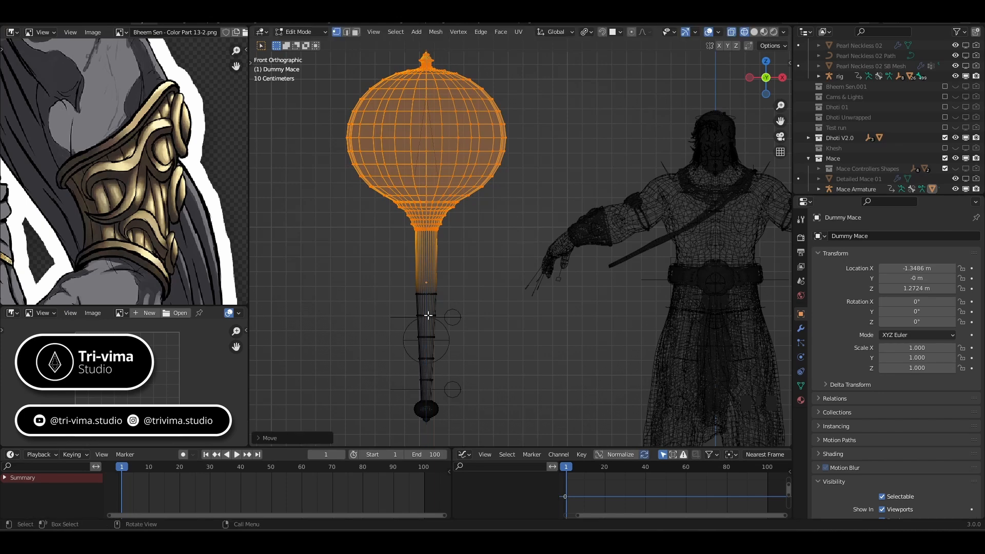
Select the horizontal edge loops along the mace's handle and dissolve those edges.
key(2)
drag(389, 276, 459, 307)
shift+drag(397, 308, 460, 324)
shift+drag(407, 327, 450, 348)
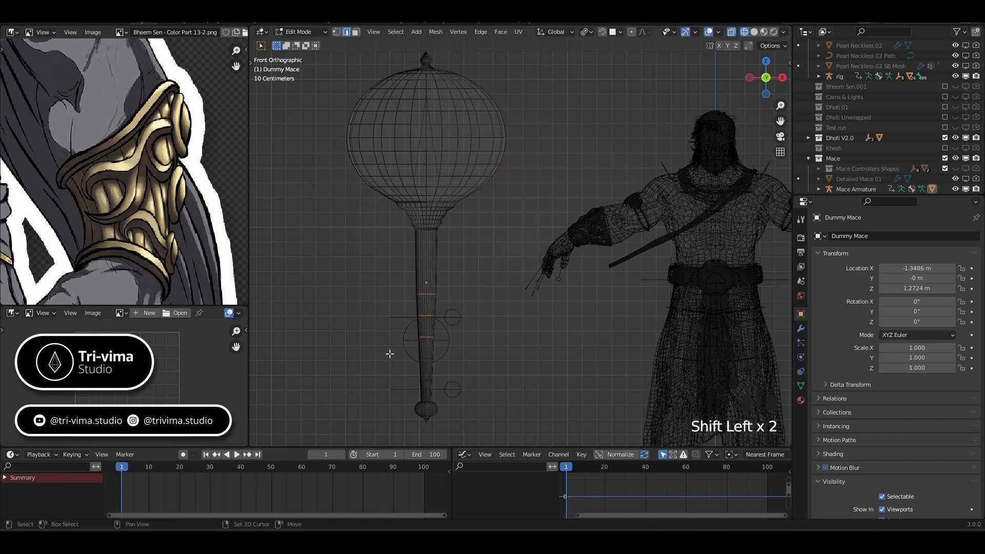
shift+drag(388, 352, 451, 391)
key(x)
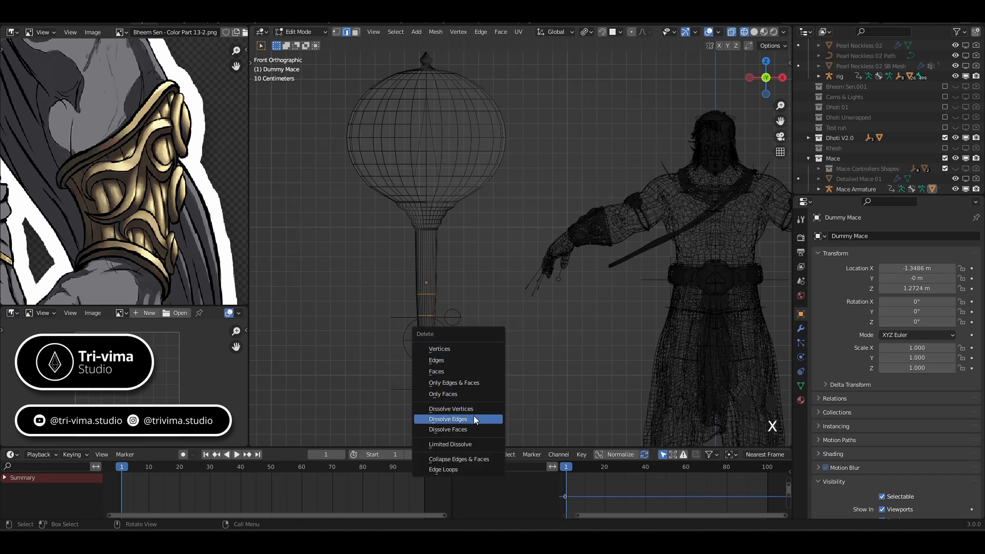
click(474, 419)
Add six evenly spaced loop cuts along the dummy mace's handle and return to Object Mode.
key(ctrl+r)
scroll(439, 313, up, 4)
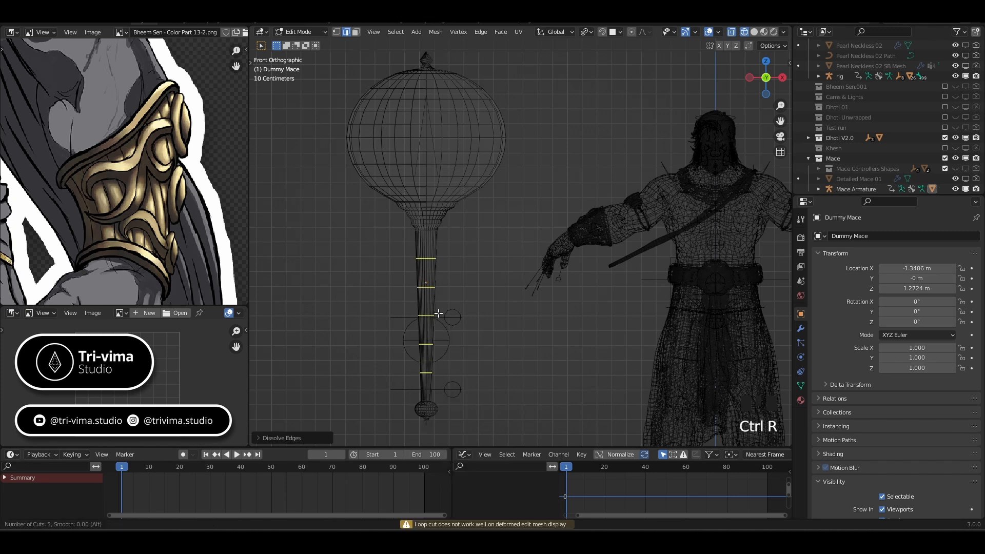
scroll(439, 313, up, 1)
click(439, 313)
right_click(438, 313)
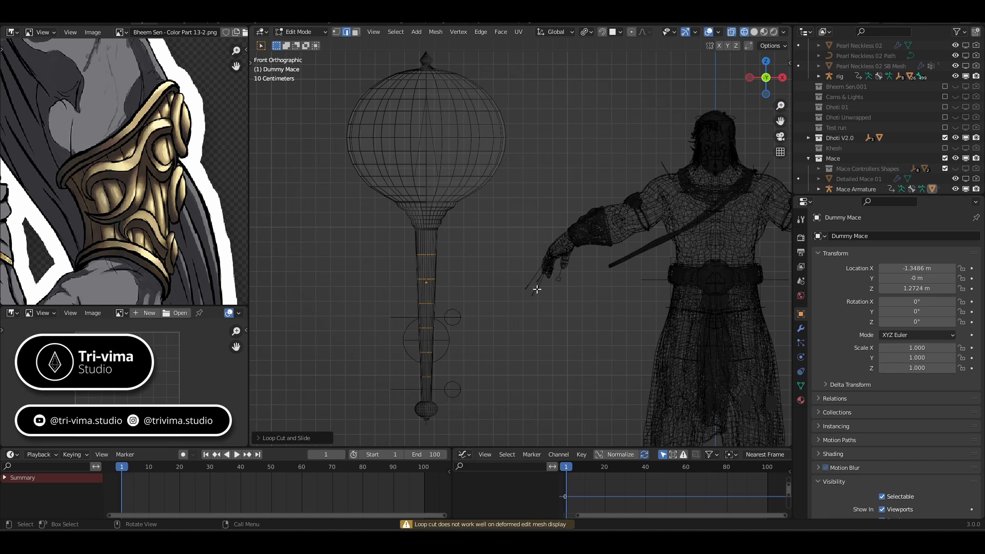
key(Tab)
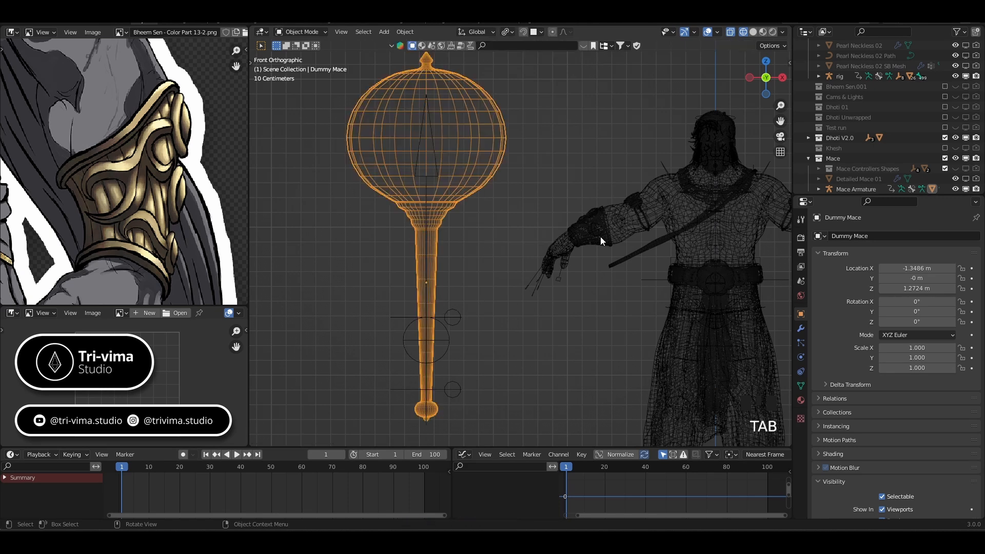
Unhide Detailed Mace 01 and select it in the viewport.
click(976, 179)
click(976, 180)
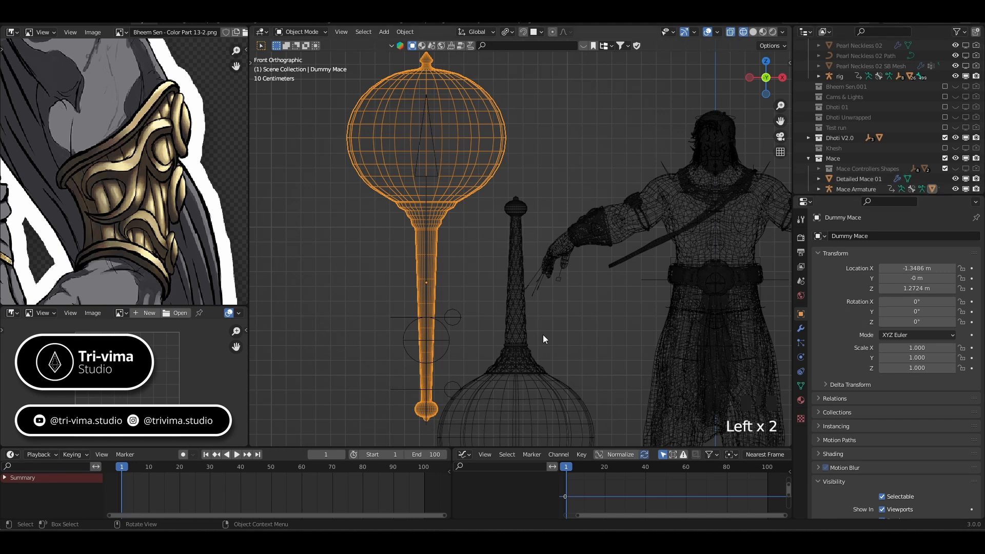
click(515, 337)
scroll(515, 336, down, 2)
Rotate the Mace Armature 180° about X and move it onto the detailed mace, about 0.61 m along X and 0.72 m up.
click(466, 316)
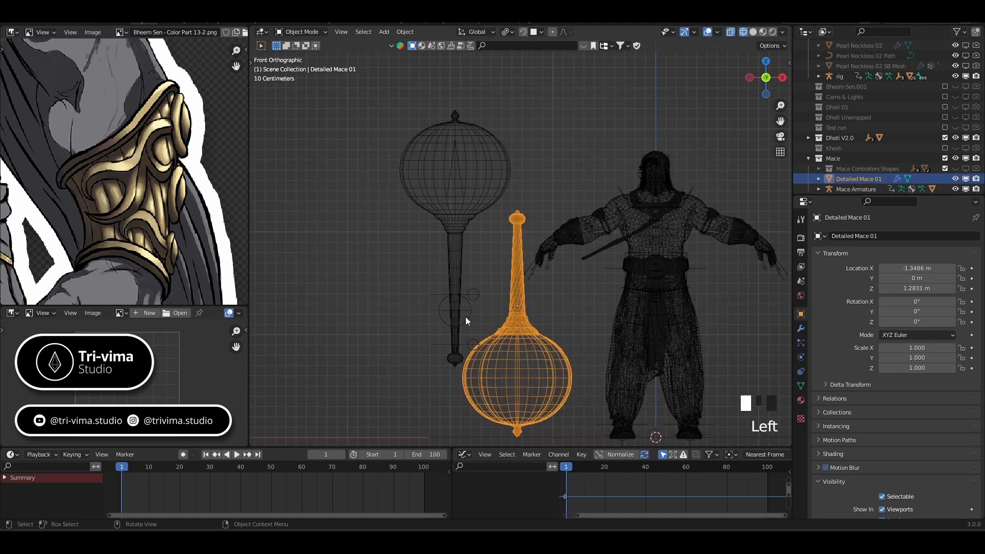
click(801, 314)
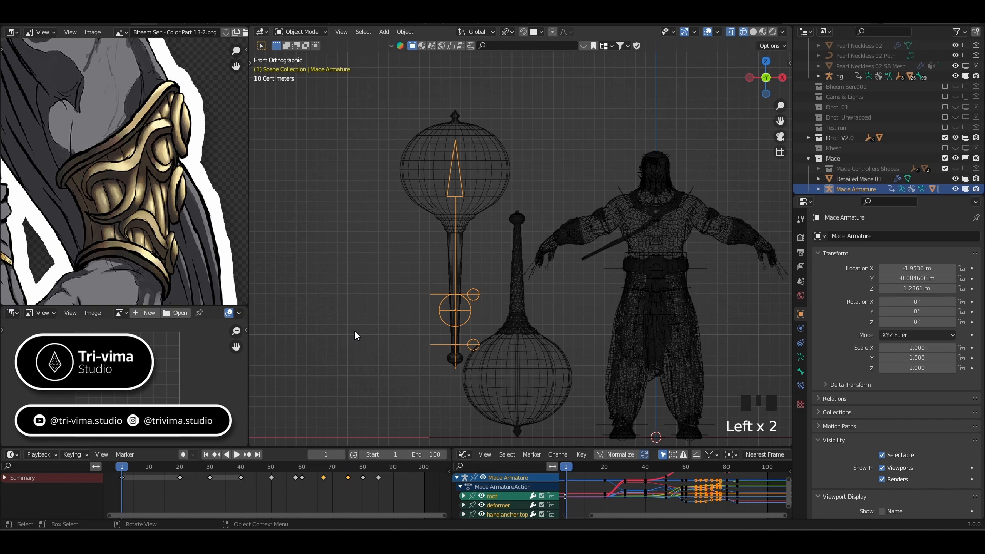
text(rx180)
key(Return)
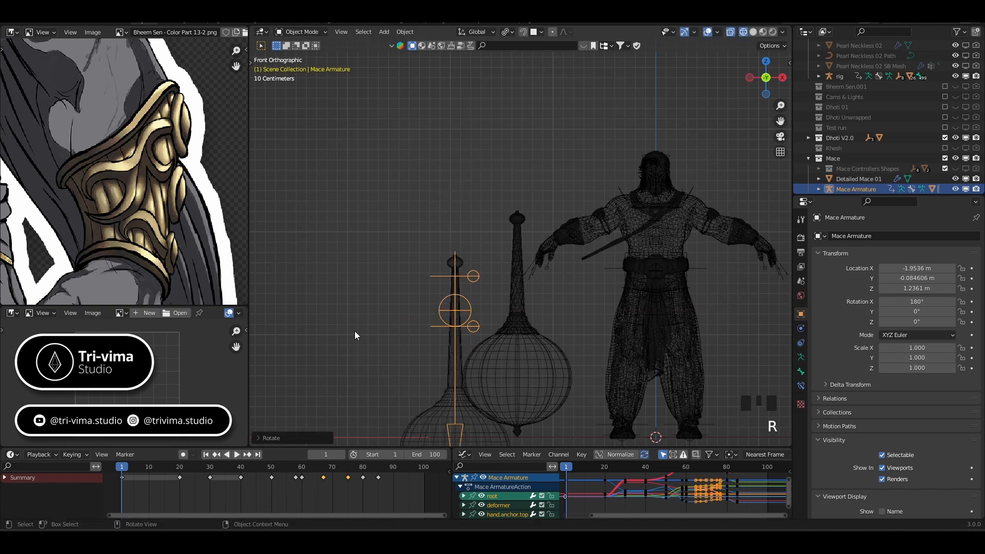
scroll(359, 331, down, 3)
key(g)
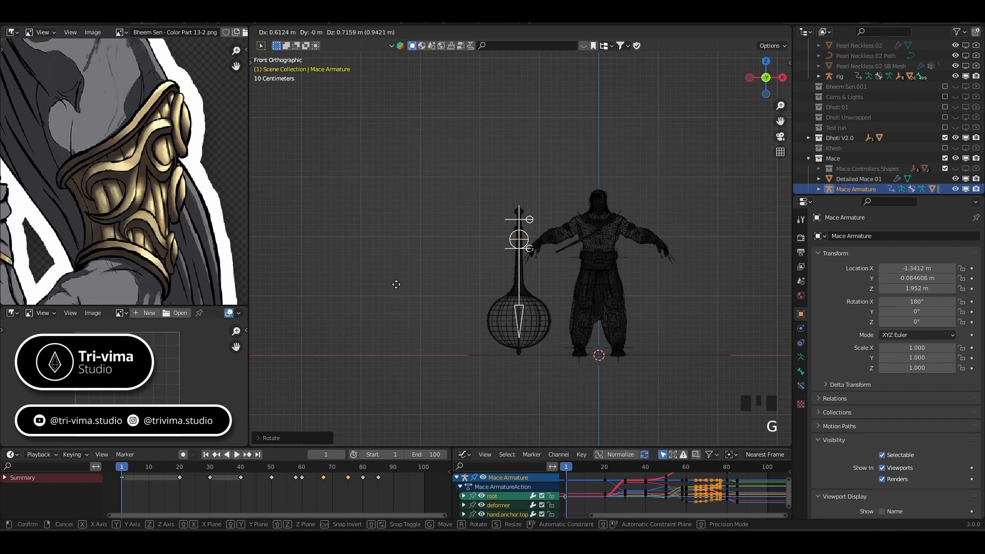
click(396, 285)
Select all of the Mace Armature's keyframes in the timeline and delete them.
scroll(508, 323, up, 4)
scroll(507, 326, up, 1)
drag(390, 479, 100, 464)
right_click(158, 487)
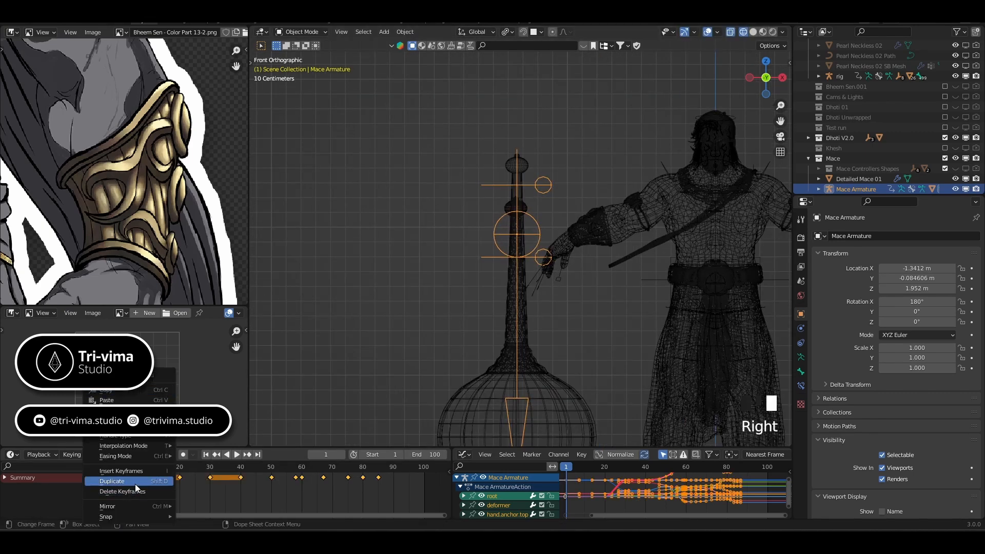
click(131, 492)
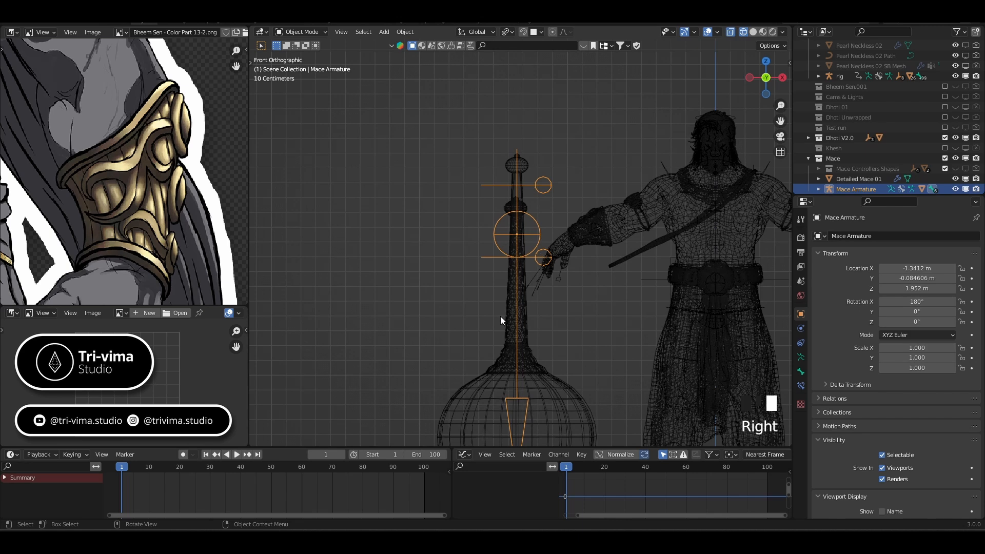
Copy the Dummy Mace's location to the Mace Armature with Copy Attributes.
scroll(503, 318, up, 3)
shift+middle_drag(502, 285, 454, 262)
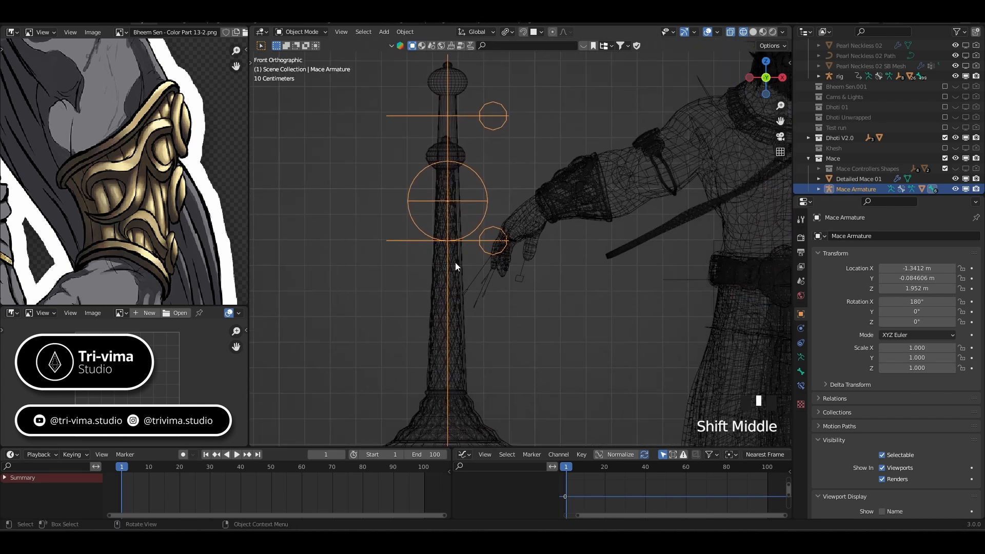
scroll(494, 329, down, 3)
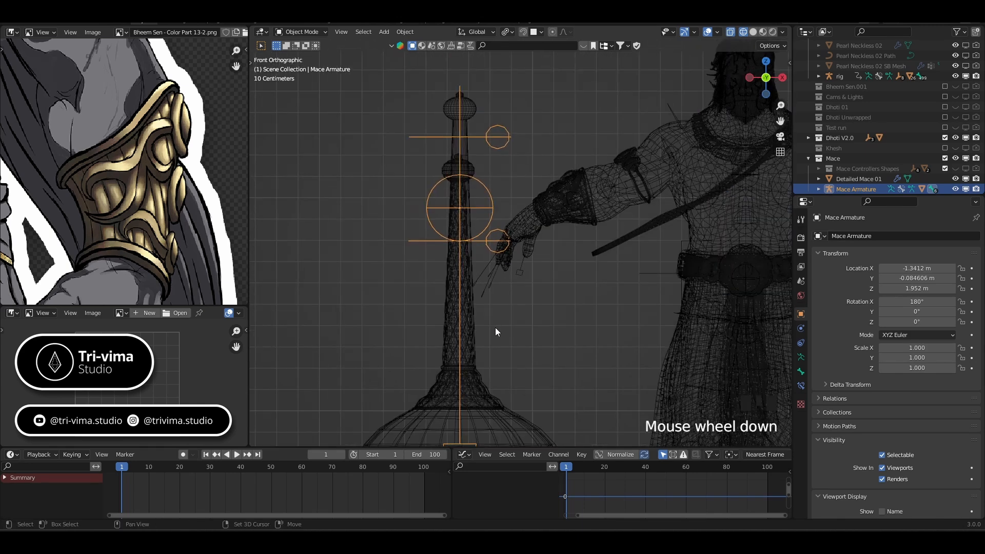
shift+middle_drag(495, 327, 479, 230)
shift+click(458, 251)
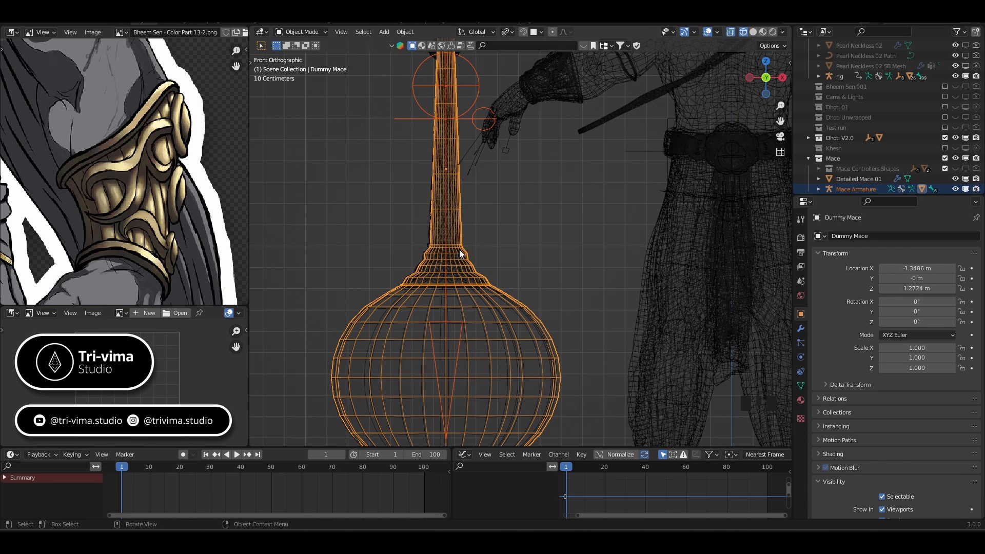
key(ctrl+c)
click(456, 259)
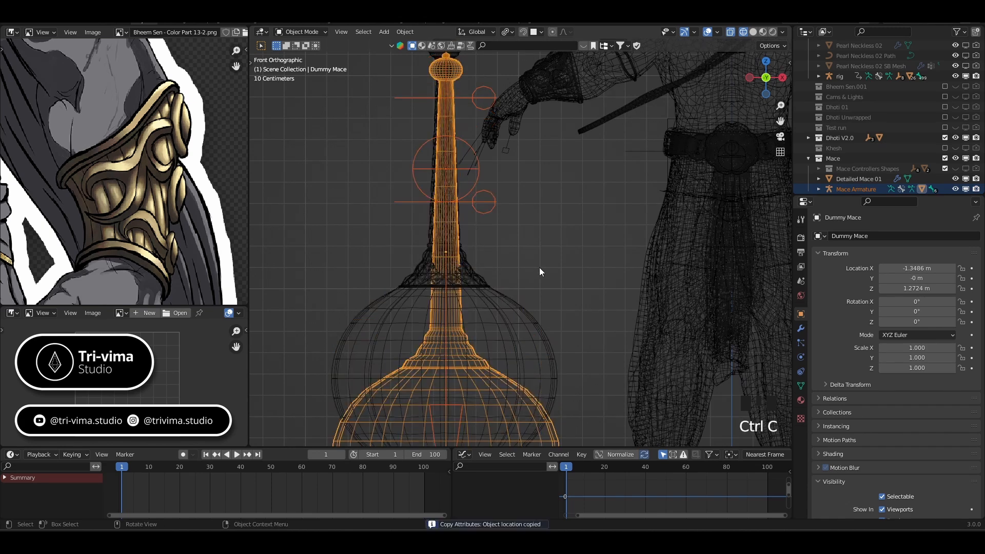
Select Detailed Mace 01 and set its origin to its geometry.
click(459, 260)
click(477, 281)
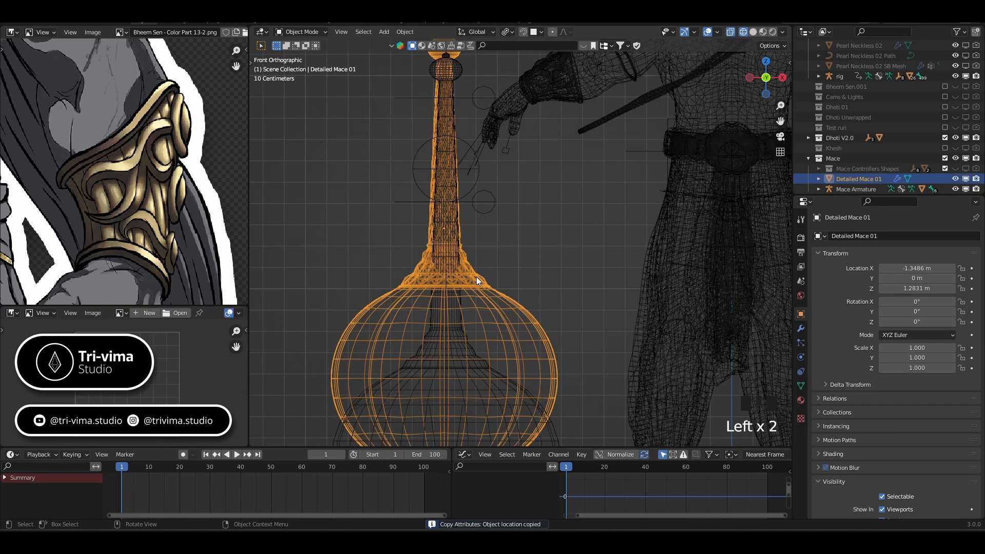
click(398, 31)
mouse_move(485, 55)
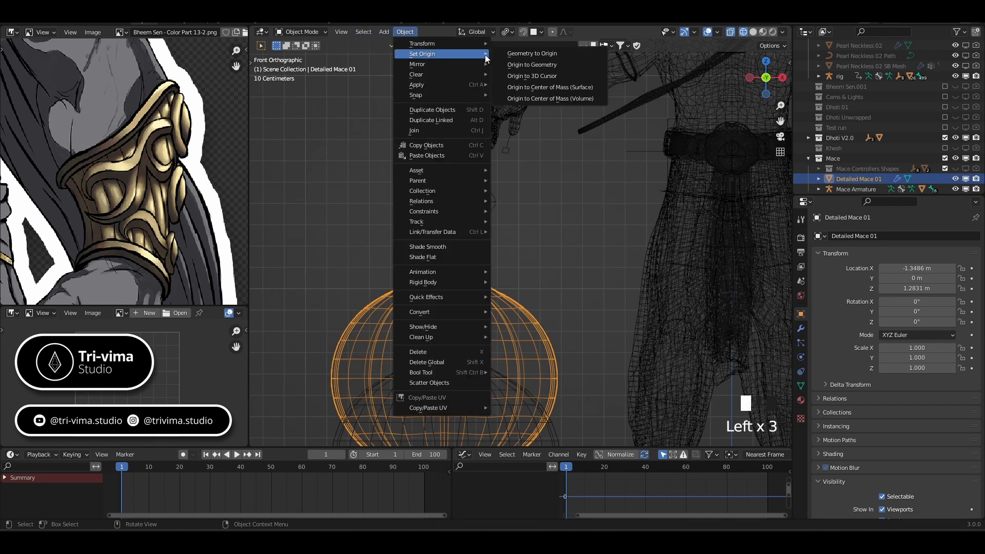
click(527, 66)
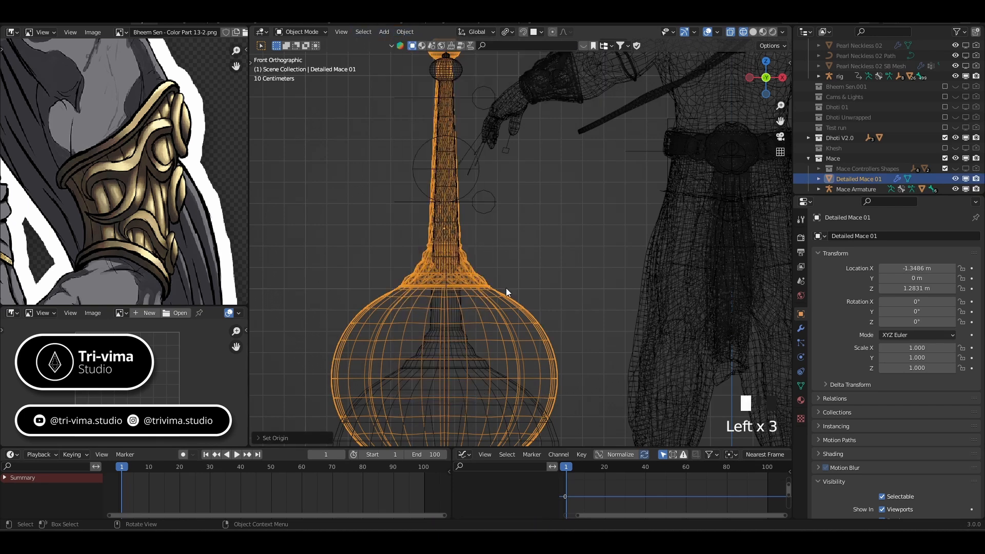
Copy the Mace Armature's location to Detailed Mace 01 and lower it about 0.66 m along Z to overlap the dummy mace's head.
shift+click(477, 179)
key(ctrl+c)
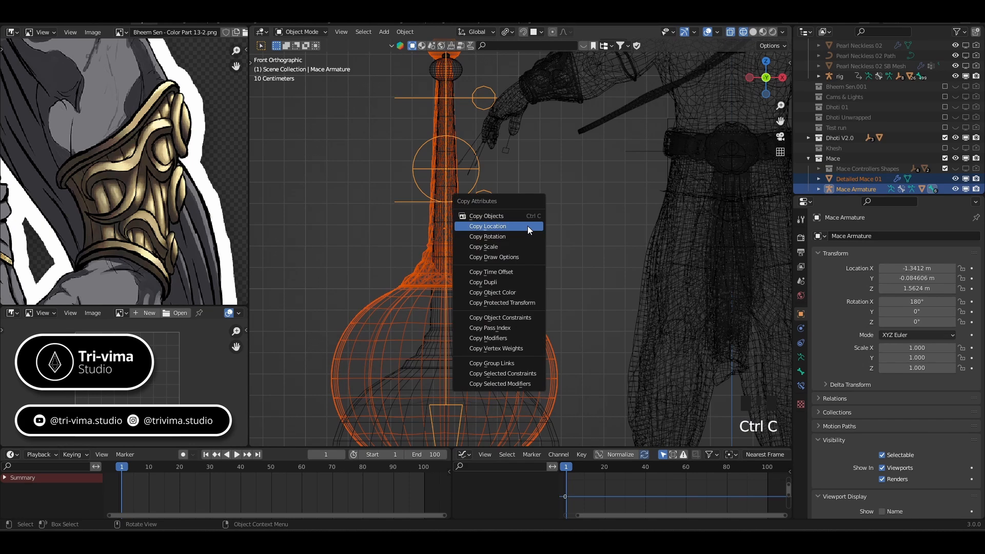
click(528, 226)
click(497, 270)
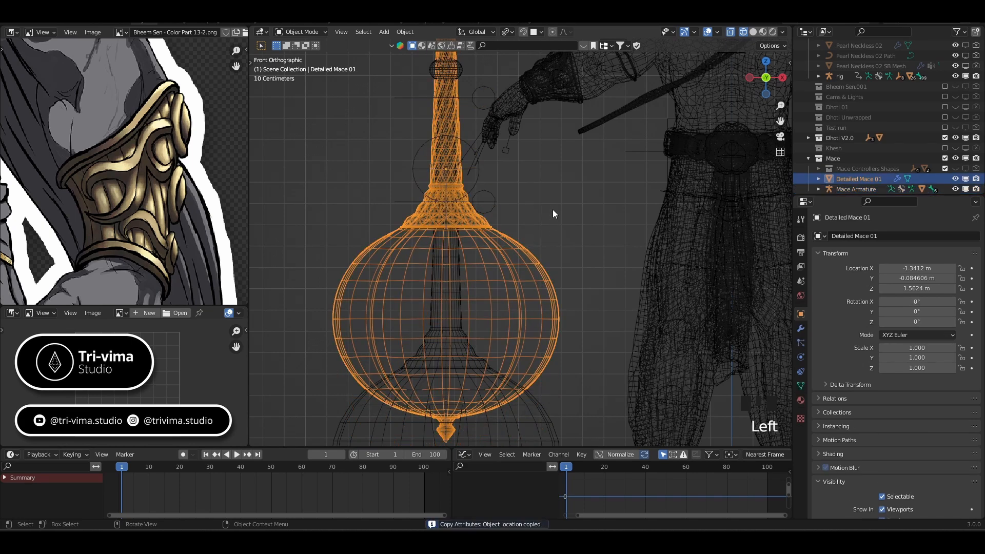
key(g)
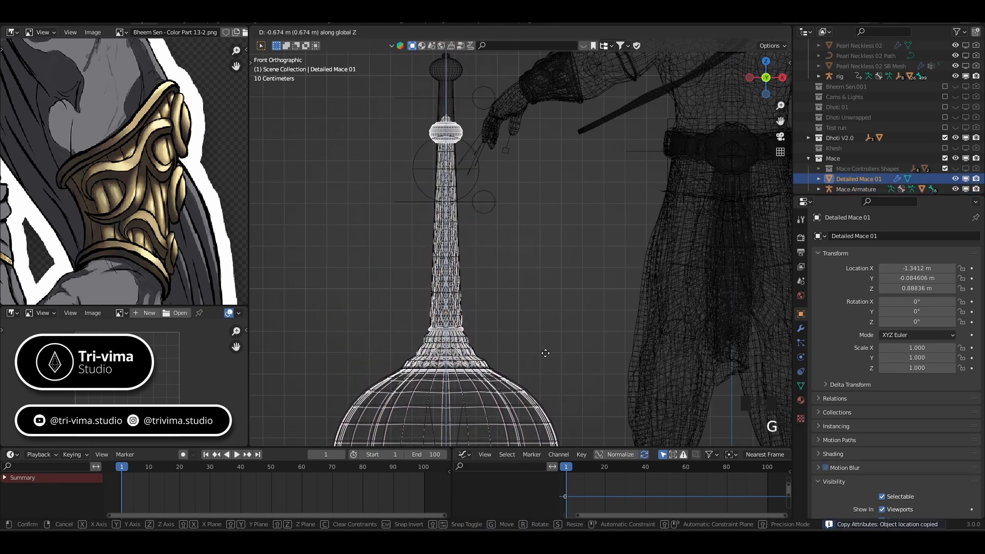
click(518, 276)
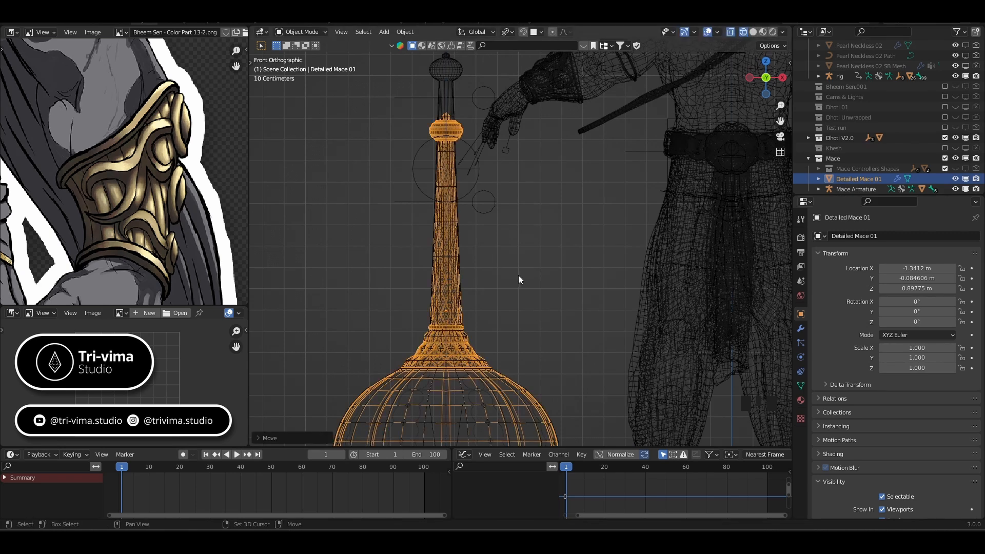
Compare the outlines of the dummy and detailed maces along the head, neck and handle.
scroll(518, 276, down, 4)
shift+middle_drag(522, 281, 484, 194)
shift+scroll(482, 220, up, 4)
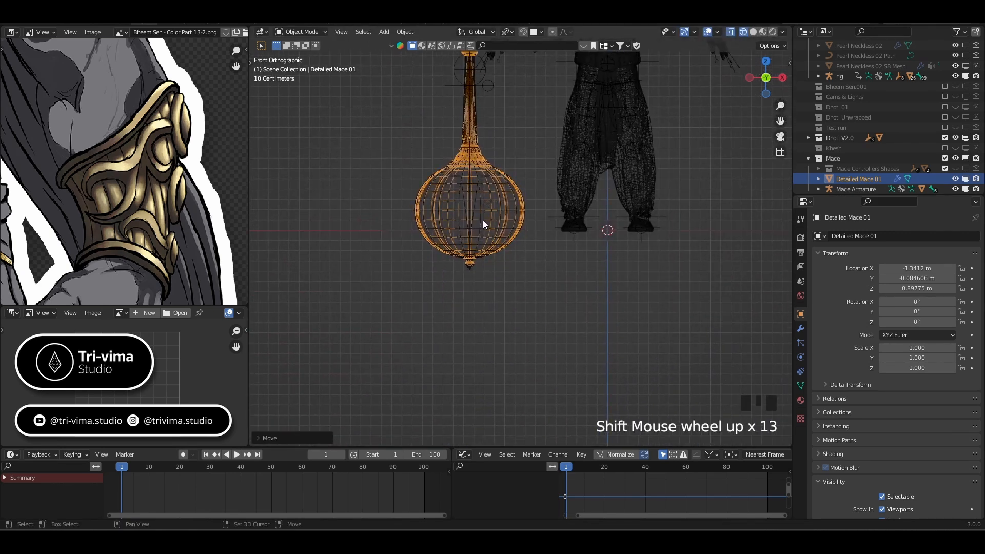
shift+scroll(482, 220, up, 4)
shift+click(482, 220)
scroll(483, 221, up, 5)
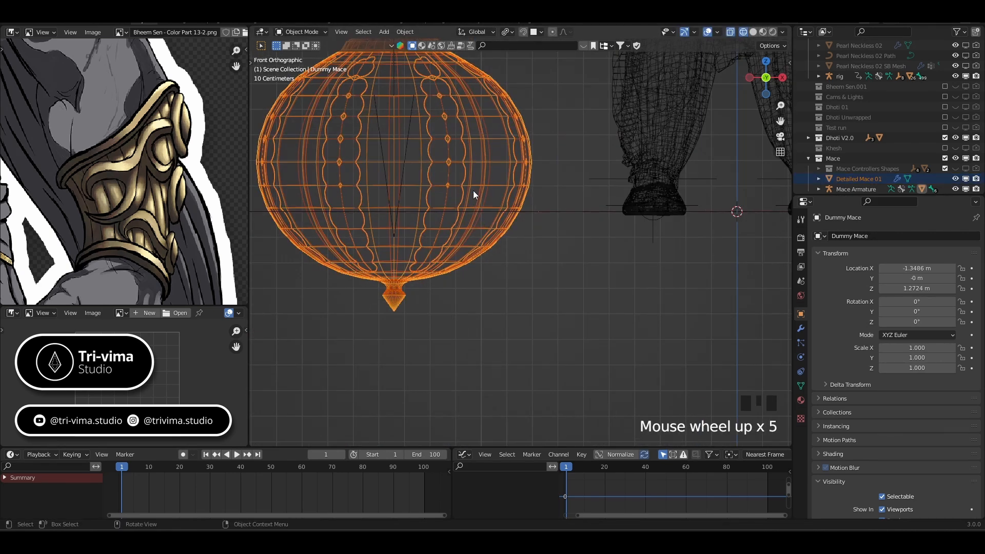
click(509, 178)
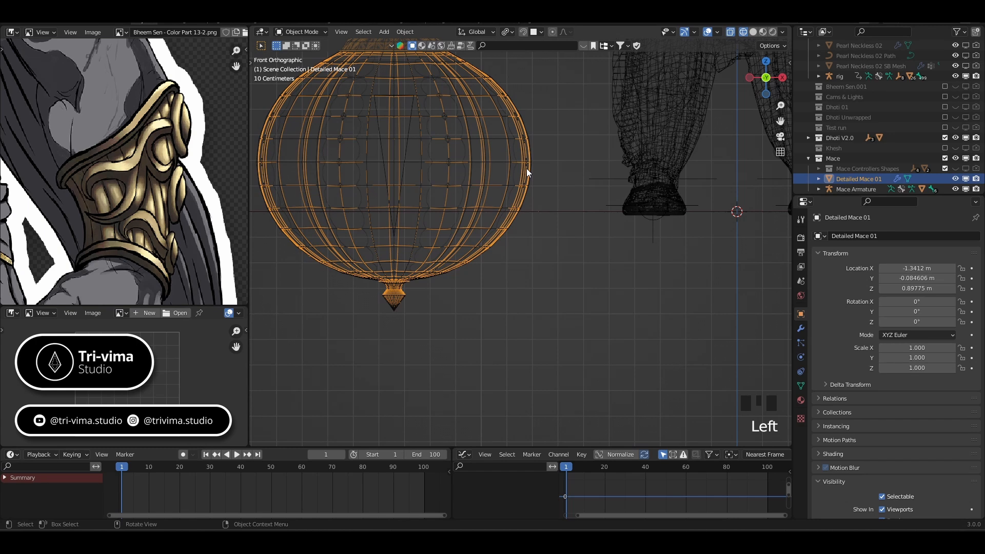
click(526, 168)
shift+middle_drag(531, 185, 600, 321)
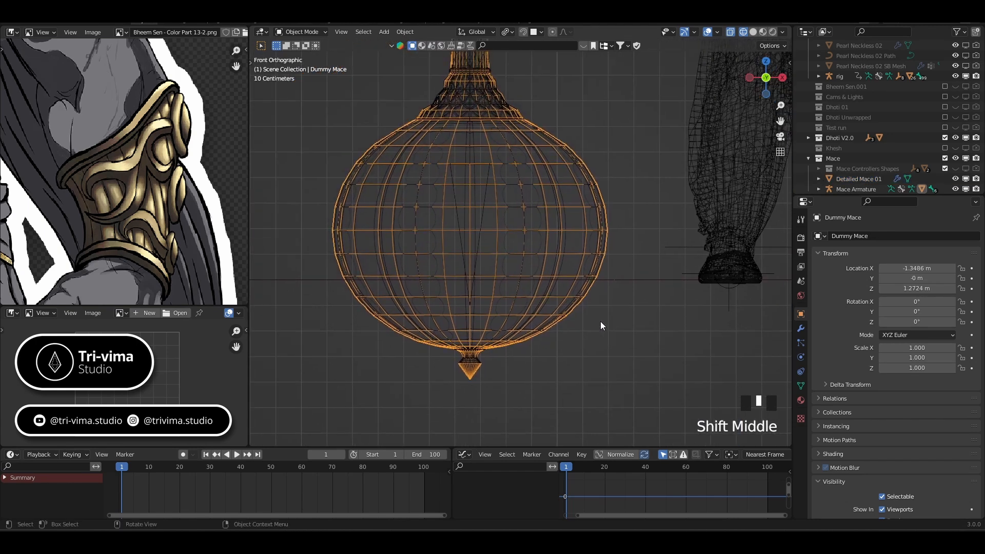
shift+middle_drag(534, 223, 510, 387)
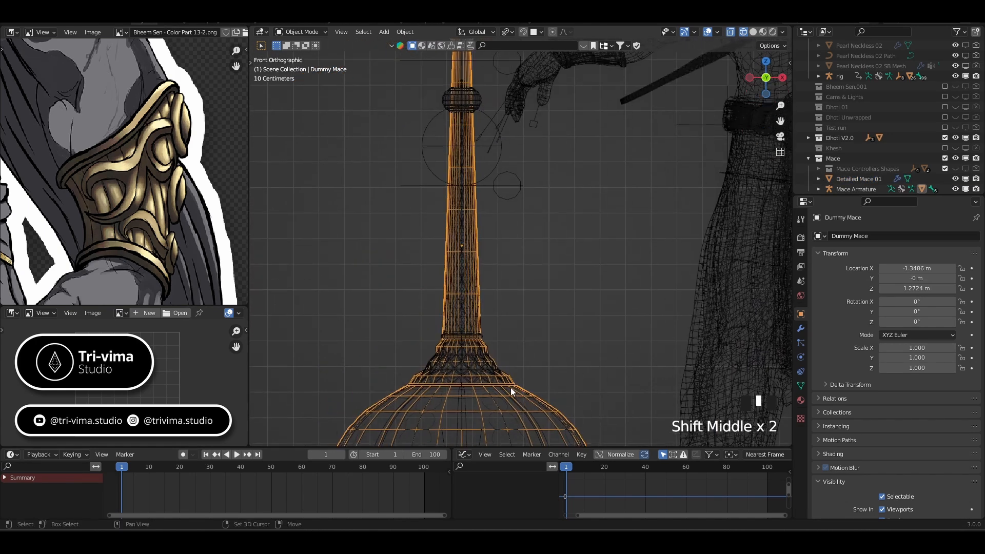
shift+middle_drag(488, 283, 457, 330)
In Edit Mode, select all vertices of Detailed Mace 01's pommel and handle down to the ring at the neck.
click(454, 186)
scroll(454, 186, down, 2)
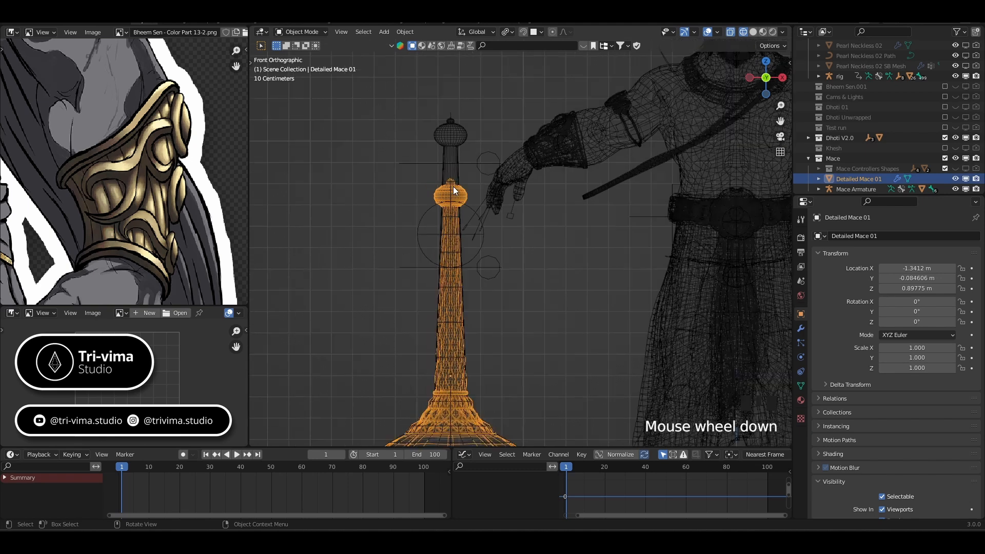
key(Tab)
drag(389, 171, 529, 362)
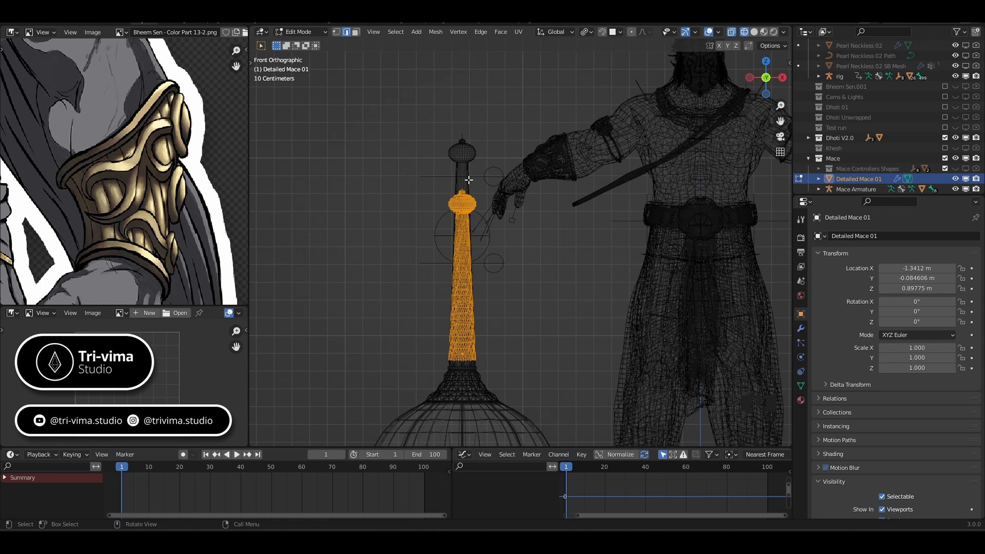
key(1)
scroll(485, 369, up, 4)
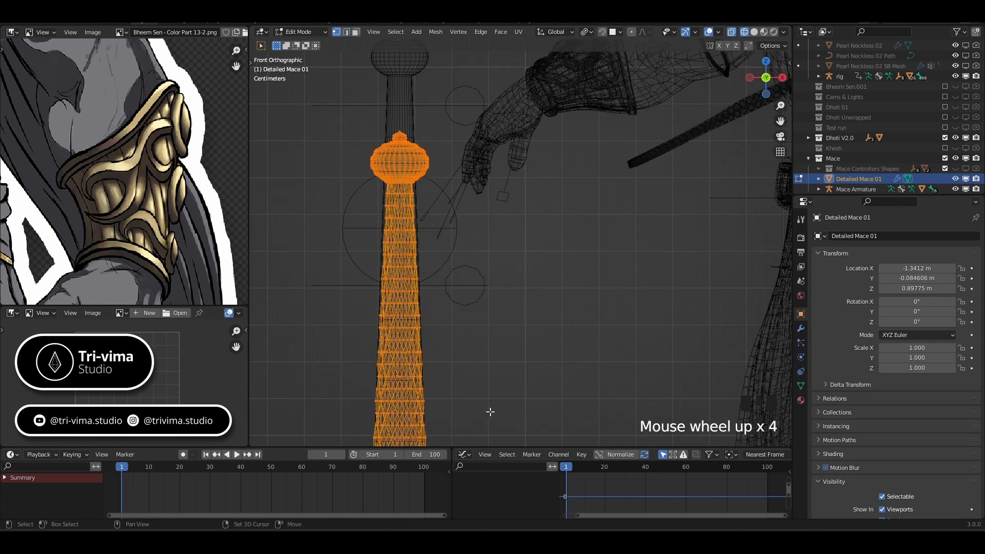
shift+middle_drag(487, 409, 545, 226)
scroll(465, 307, up, 6)
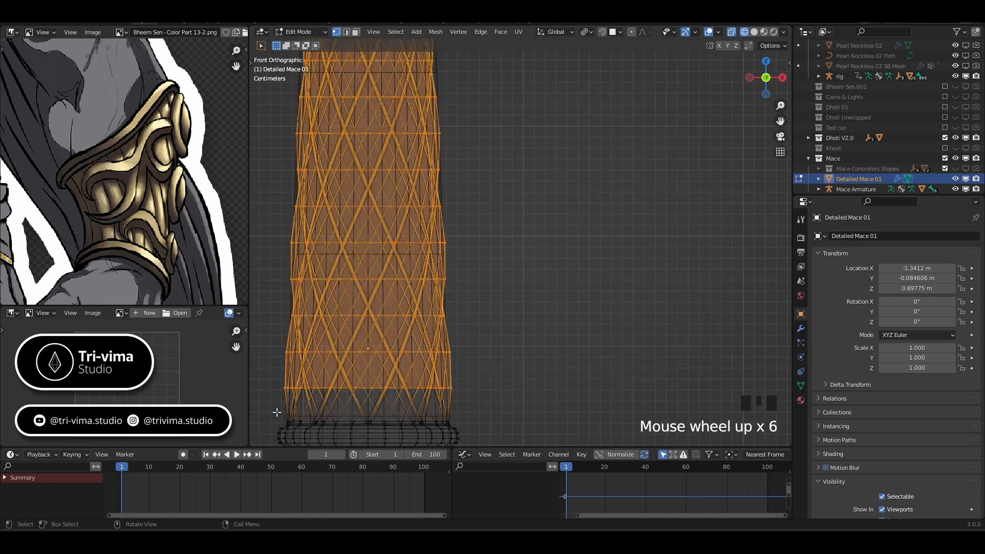
shift+drag(273, 410, 556, 115)
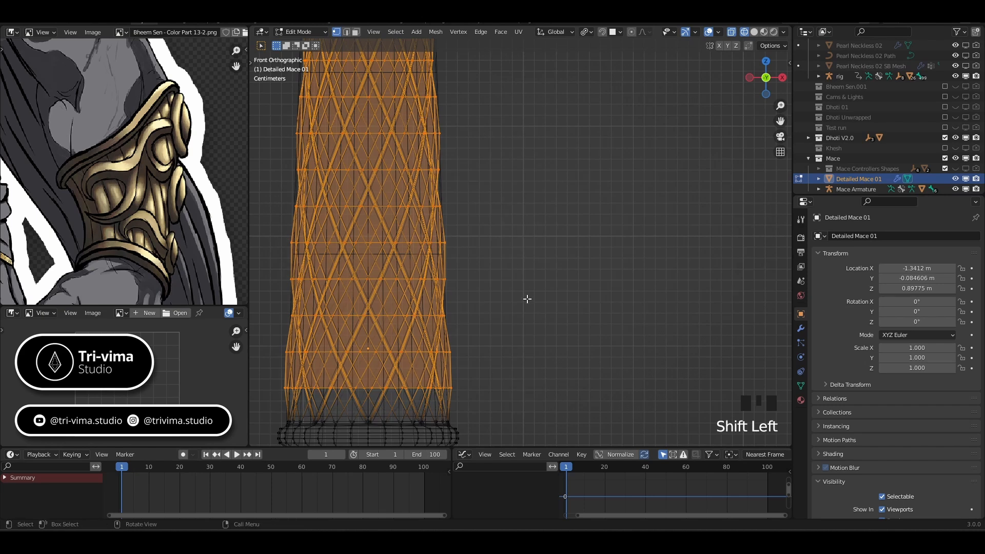
Stretch the selected handle and pommel of the detailed mace upward to the dummy mace's length using Scale Cage.
scroll(532, 313, down, 10)
shift+middle_drag(566, 180, 512, 288)
key(t)
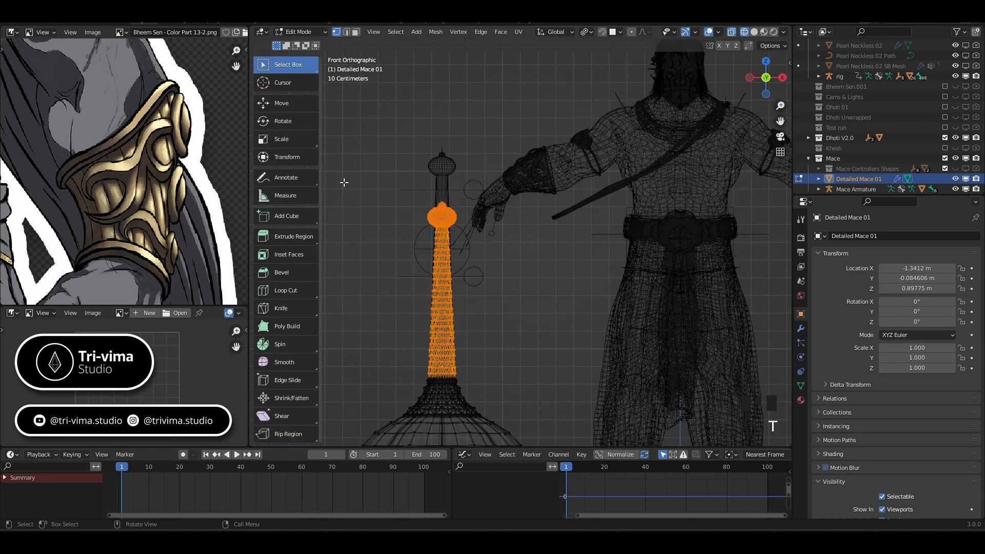
drag(285, 140, 301, 140)
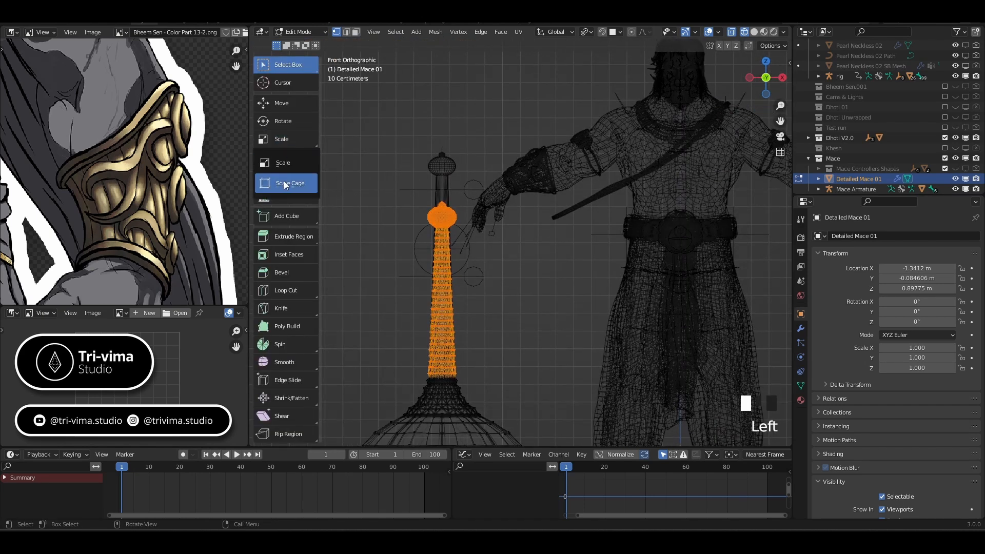
drag(284, 180, 285, 184)
middle_drag(379, 179, 447, 178)
drag(456, 182, 462, 135)
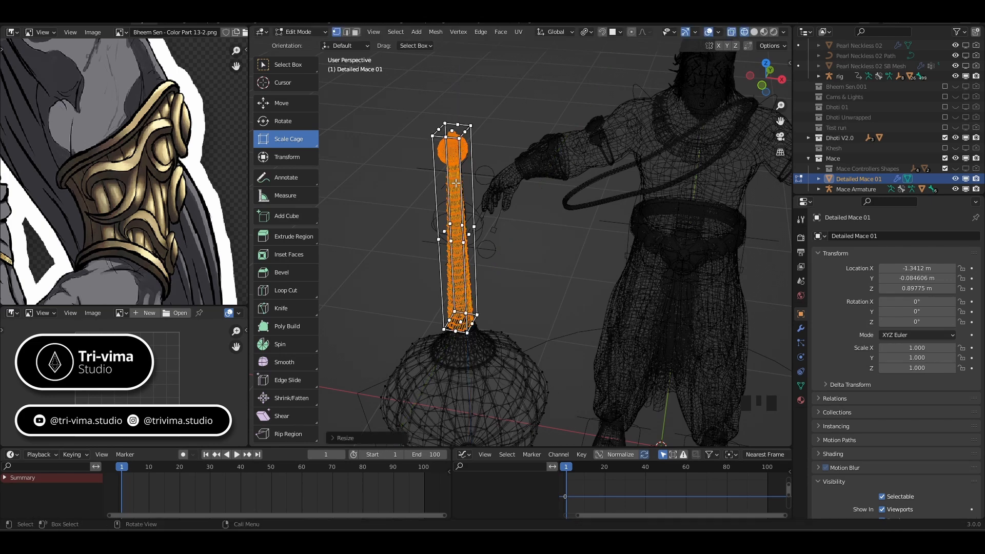
key(KP_1)
scroll(590, 257, up, 3)
shift+middle_drag(616, 267, 700, 211)
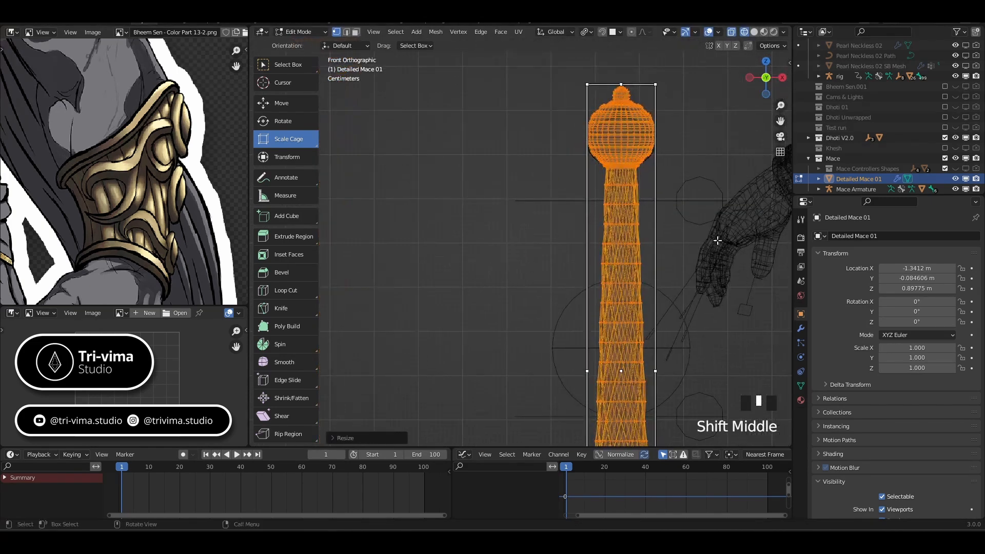
Try resizing the selected handle and pommel from a Scale Cage corner, and undo it together with the preceding stretch.
scroll(700, 209, up, 3)
shift+middle_drag(610, 172, 390, 187)
scroll(499, 189, down, 2)
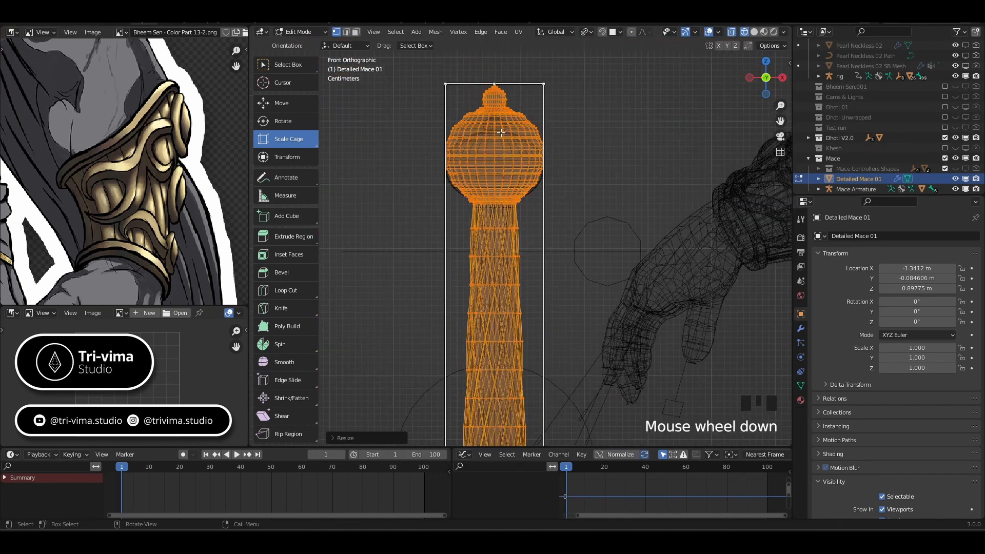
drag(444, 221, 601, 84)
middle_drag(513, 142, 626, 189)
key(ctrl+z)
key(ctrl+z)
Try stretching the handle and pommel with Scale Cage in perspective, compare the fit with the dummy from the front, and undo the stretch.
drag(600, 231, 603, 225)
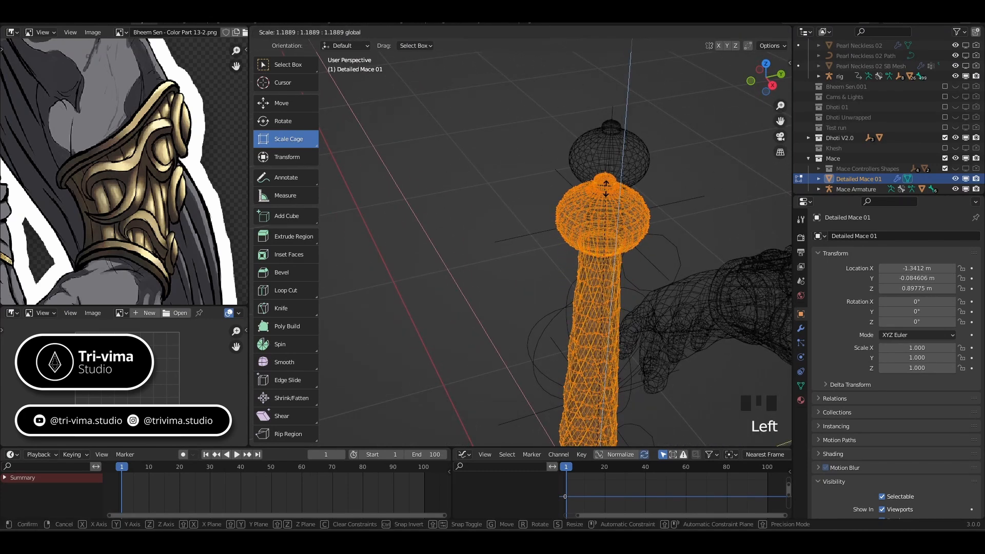
drag(606, 187, 612, 152)
scroll(612, 152, down, 4)
middle_drag(612, 152, 559, 318)
scroll(559, 318, up, 6)
shift+middle_drag(641, 248, 505, 223)
key(KP_1)
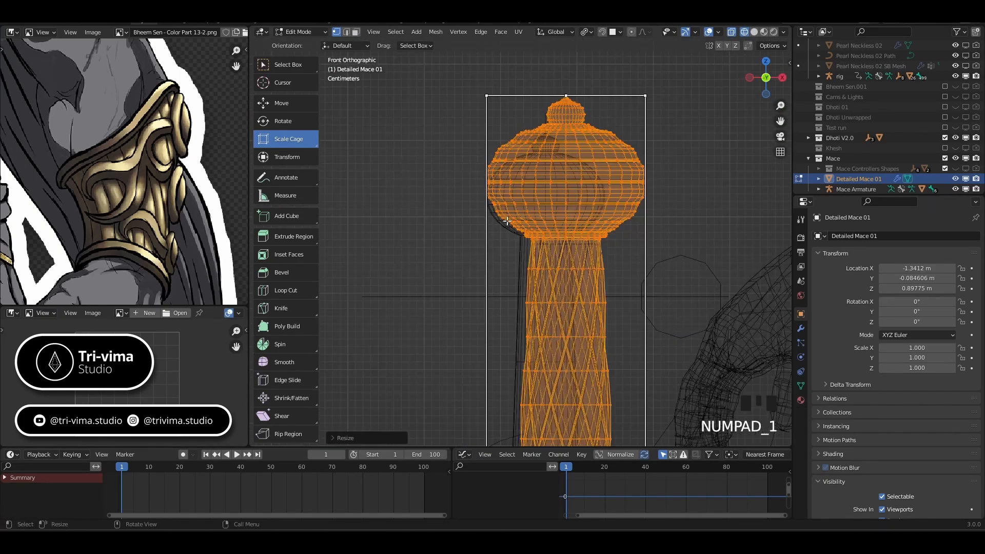
scroll(507, 221, down, 9)
shift+middle_drag(545, 308, 541, 275)
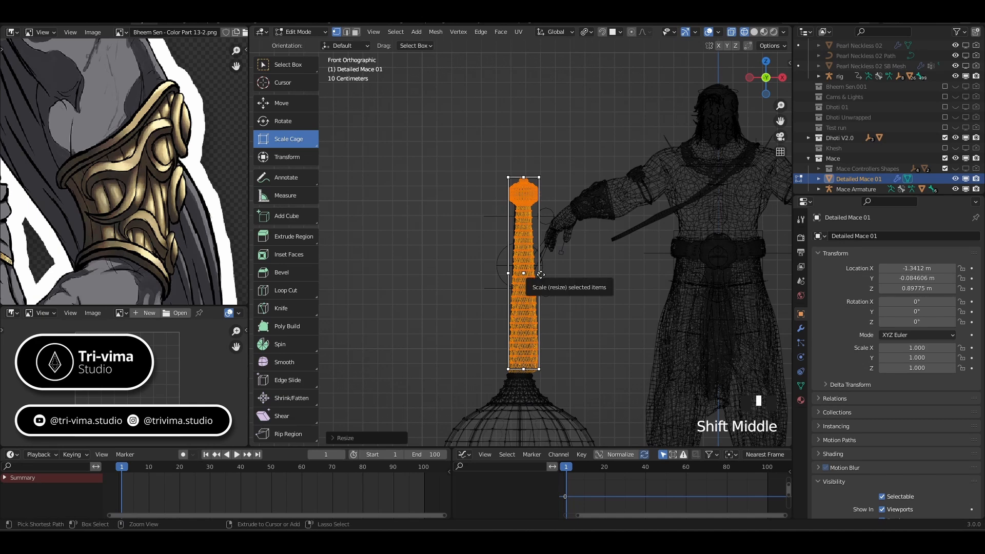
key(ctrl+z)
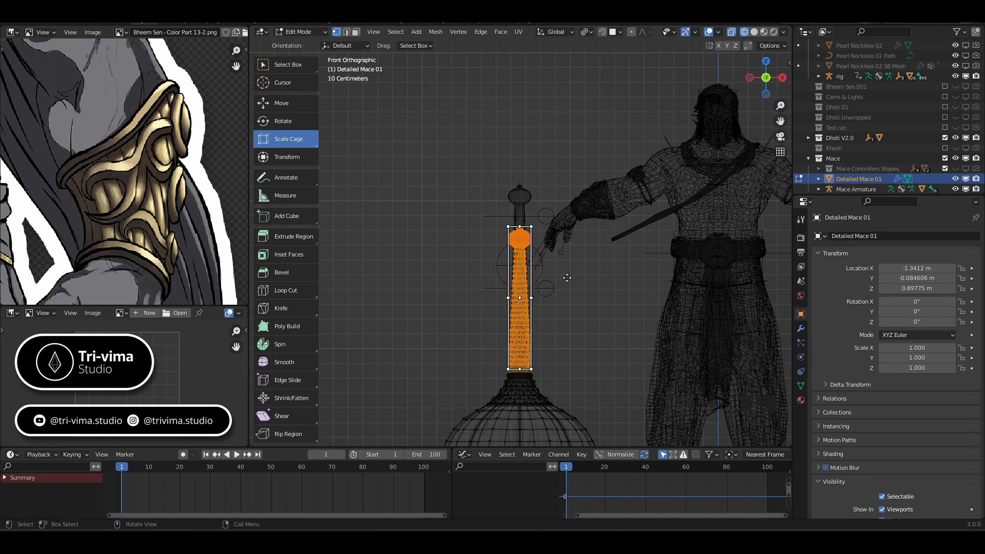
Try scaling the handle and pommel along Z and raising them about 0.21 m, and undo these changes.
key(s)
key(z)
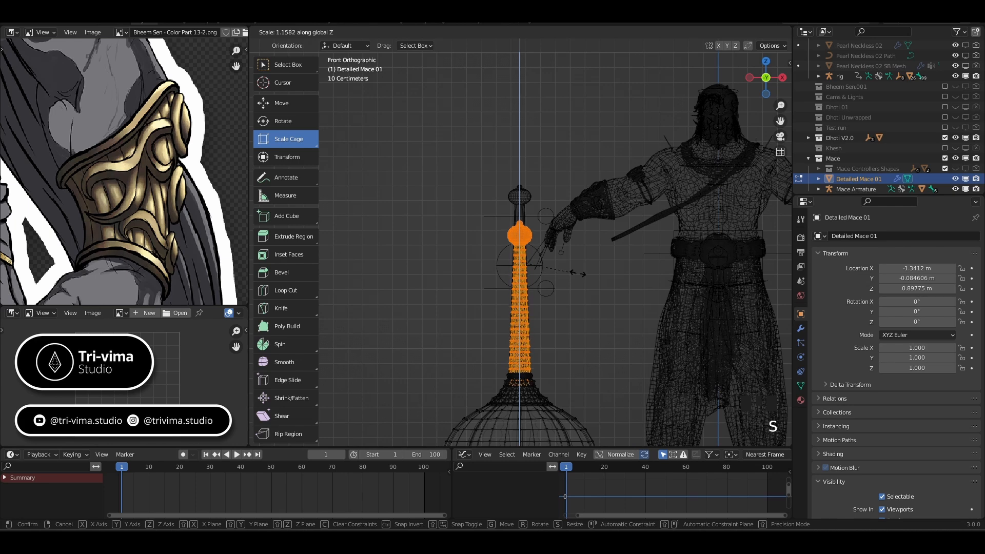
click(576, 272)
key(g)
key(z)
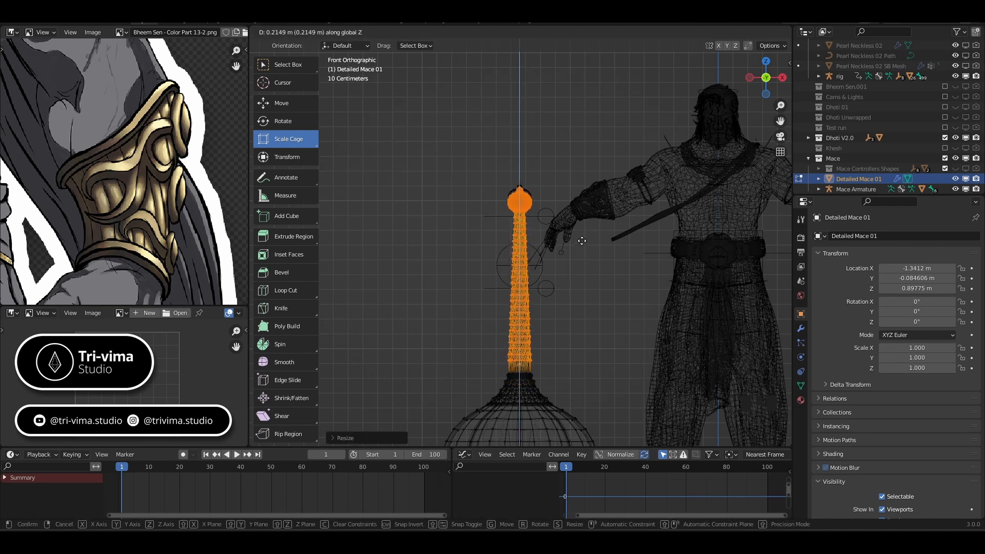
click(582, 242)
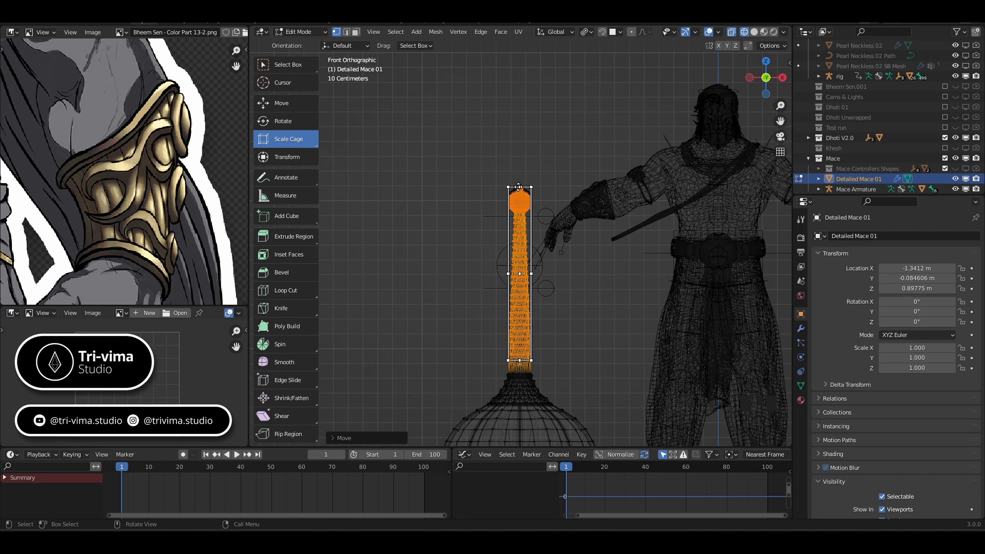
drag(518, 187, 519, 177)
key(ctrl+z)
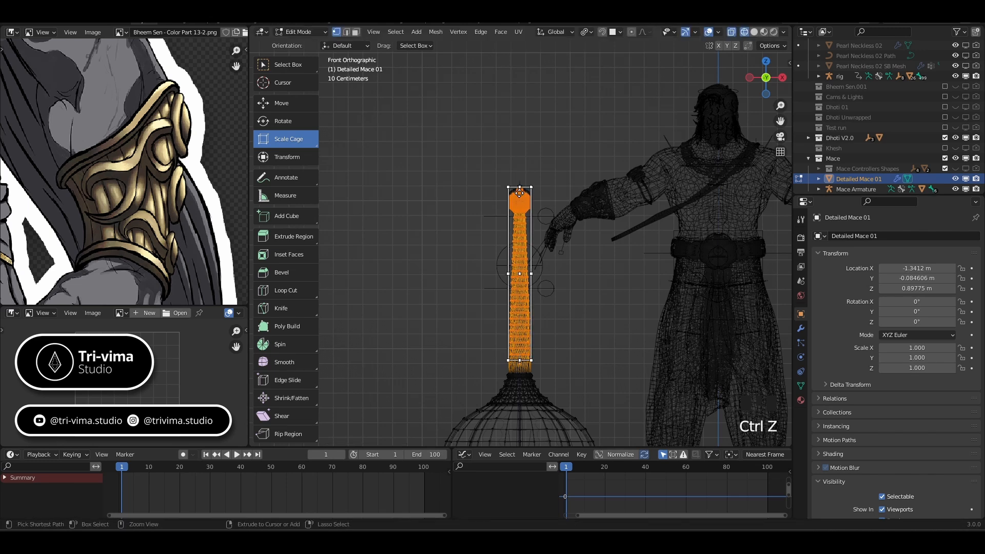
key(ctrl+z)
key(ctrl+z)
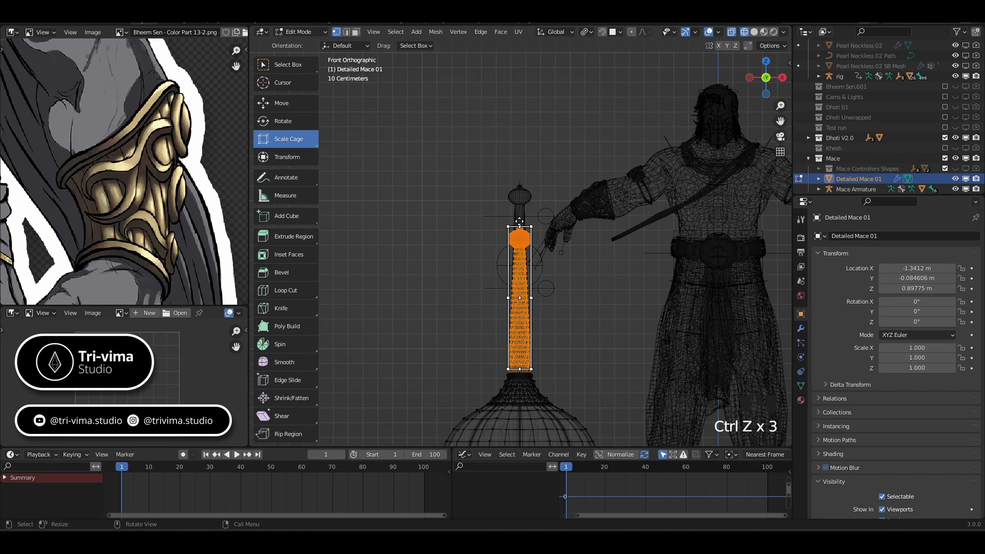
Try stretching the handle and pommel upward to about 1.34 times with Scale Cage in front view, and undo it.
drag(519, 220, 519, 214)
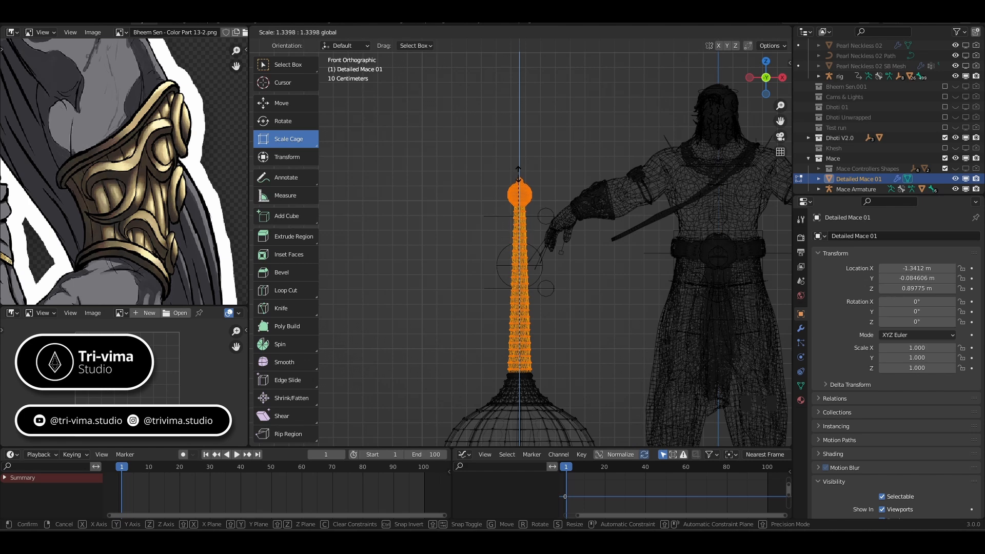
drag(518, 174, 519, 174)
middle_drag(549, 321, 598, 439)
key(ctrl+z)
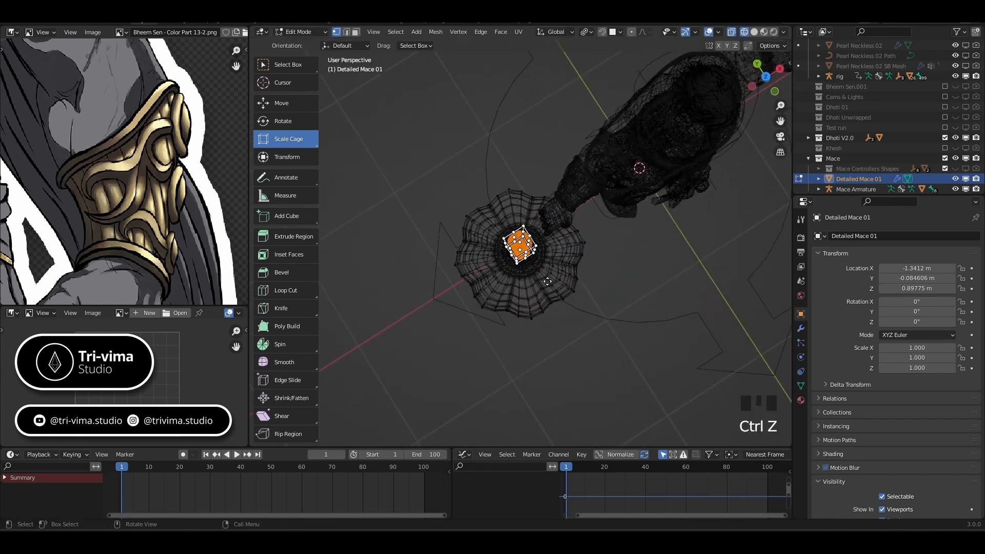
Look at the transform pivot options, try stretching the handle from the cage's upper centre point in an angled view, and undo it.
middle_drag(548, 281, 541, 233)
scroll(513, 282, up, 5)
middle_drag(513, 282, 495, 283)
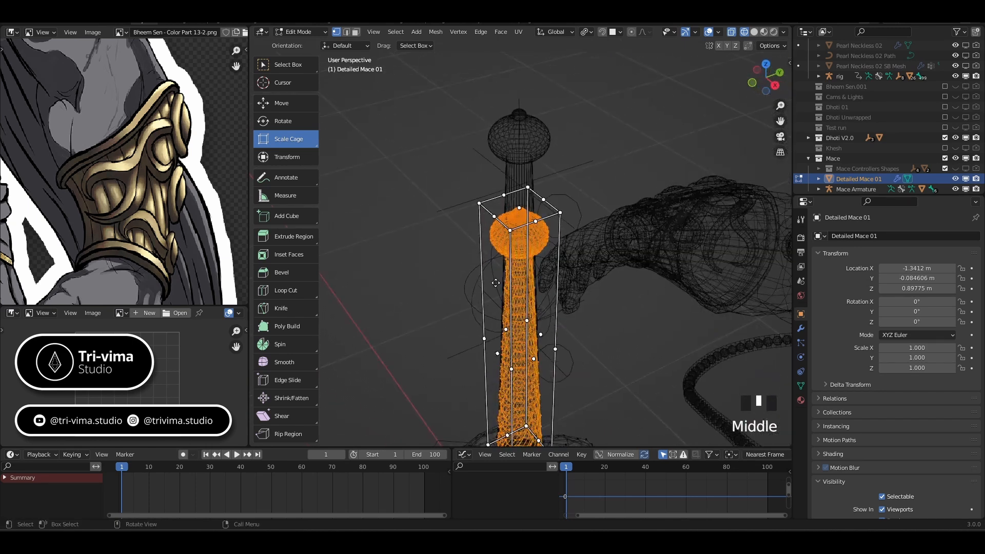
click(588, 31)
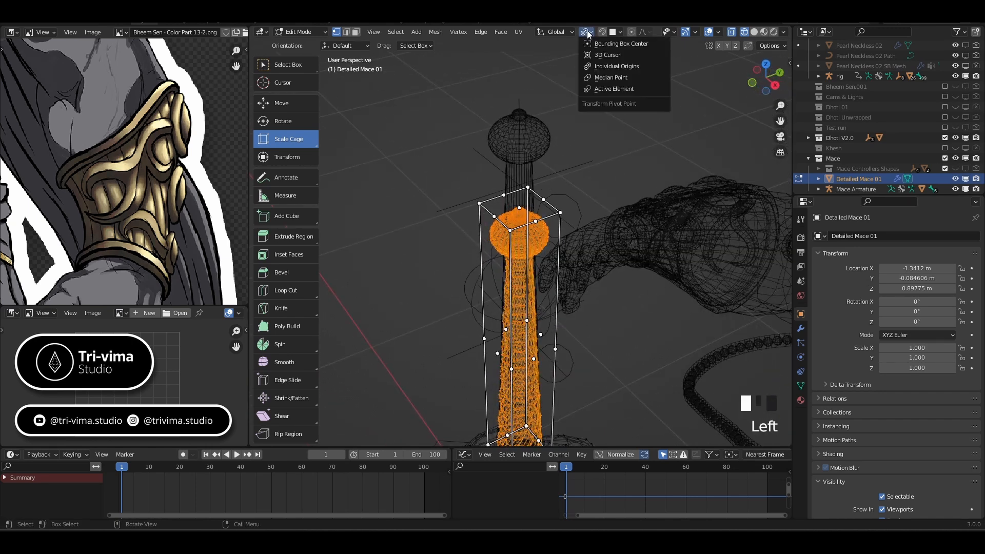
drag(517, 207, 518, 161)
middle_drag(518, 231, 537, 241)
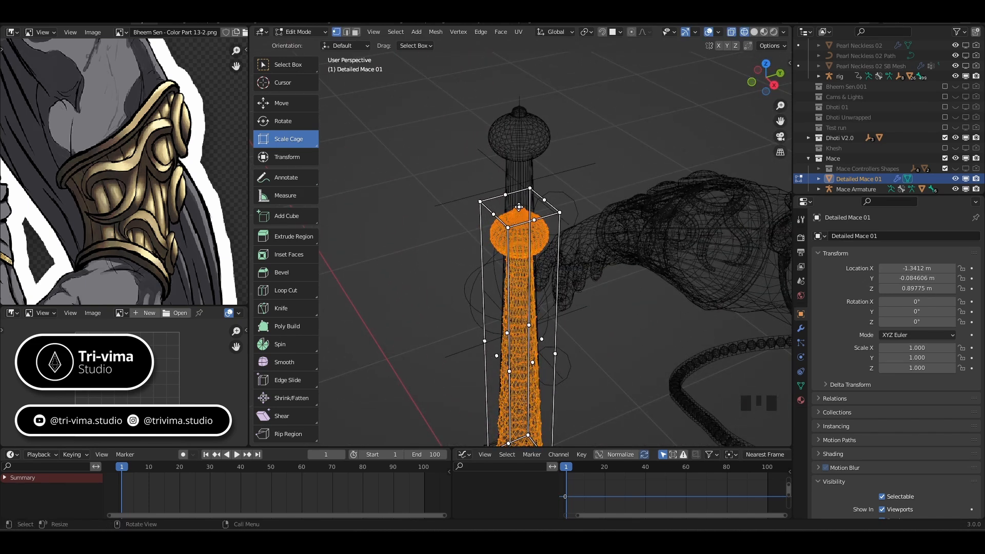
click(519, 207)
drag(519, 207, 519, 169)
key(ctrl+z)
Try stretching the handle from both the pommel end and the neck end of the cage, undoing each attempt.
scroll(515, 318, down, 3)
shift+middle_drag(515, 318, 617, 264)
mouse_move(494, 188)
mouse_down()
mouse_move(493, 167)
mouse_move(494, 182)
mouse_up()
key(ctrl+z)
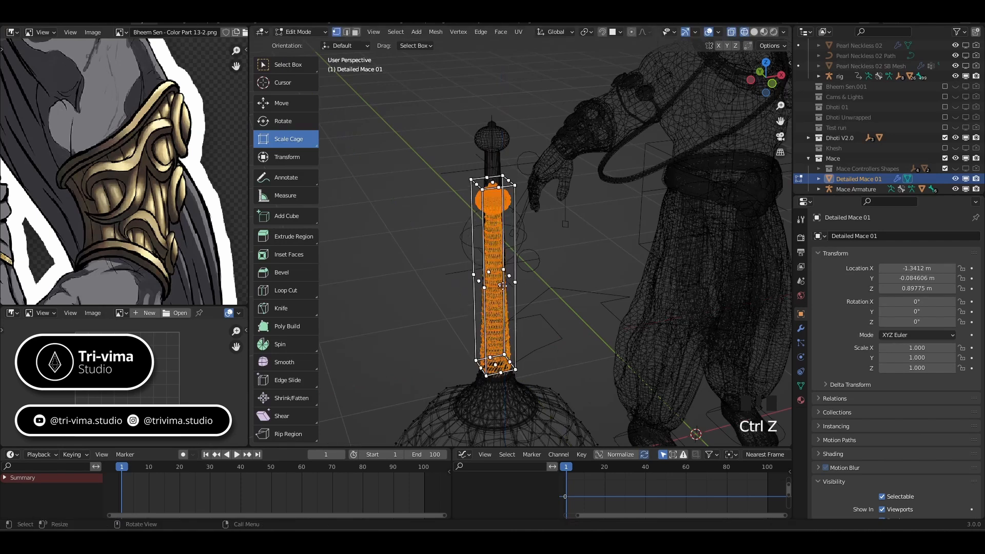
drag(495, 363, 495, 394)
key(ctrl+z)
Try the pommel-end cage stretch from a low and a higher viewing angle, undoing each attempt.
middle_drag(492, 274, 486, 206)
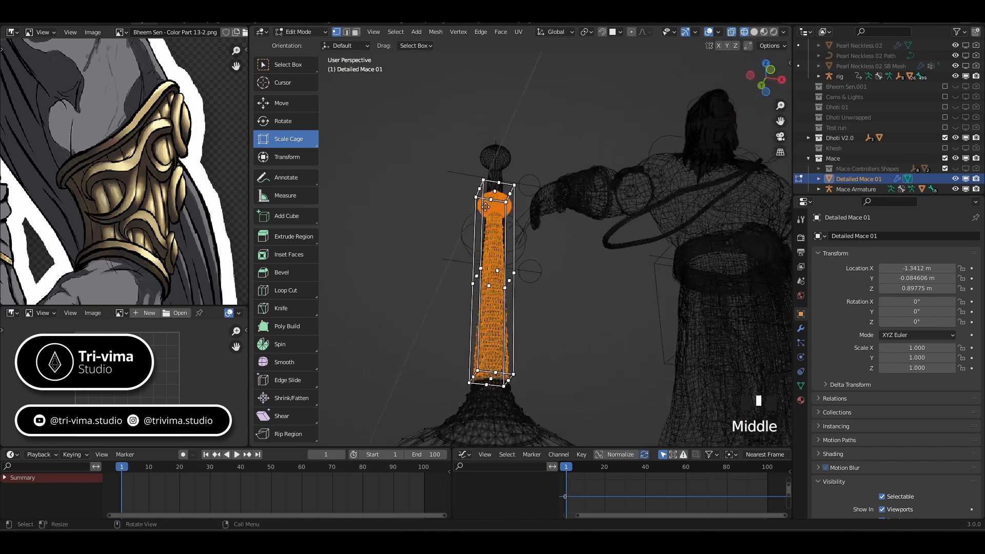
drag(493, 191, 493, 172)
key(ctrl+z)
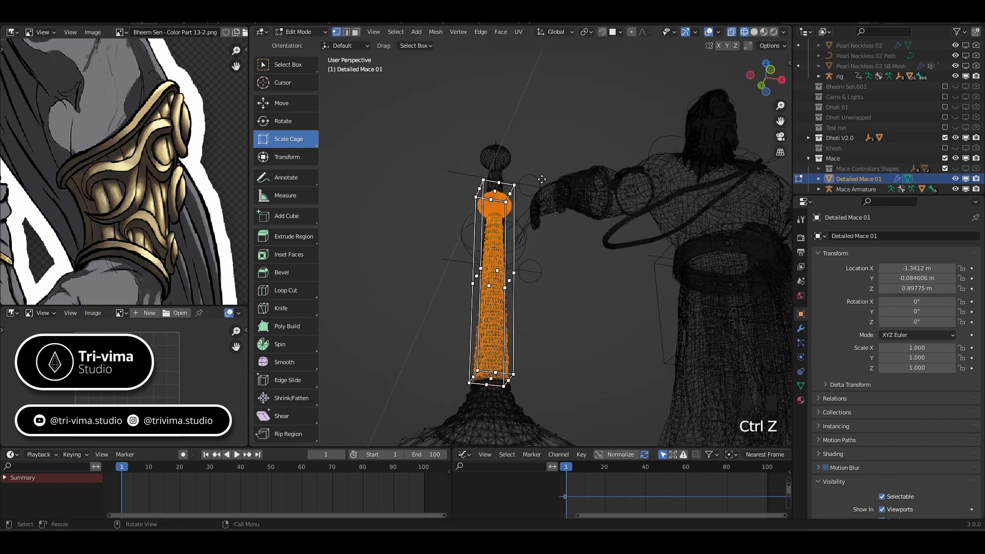
middle_drag(542, 179, 548, 208)
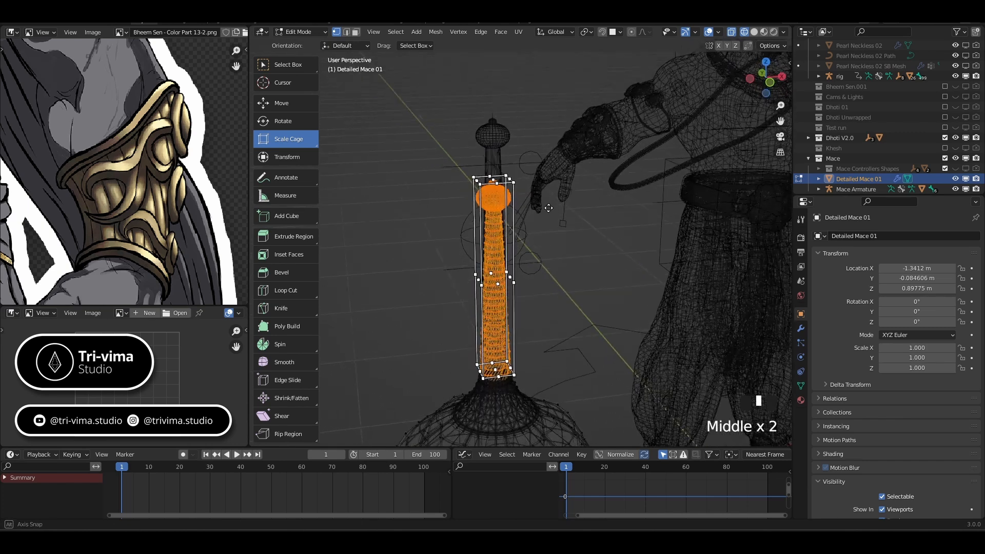
drag(494, 180, 494, 164)
key(ctrl+z)
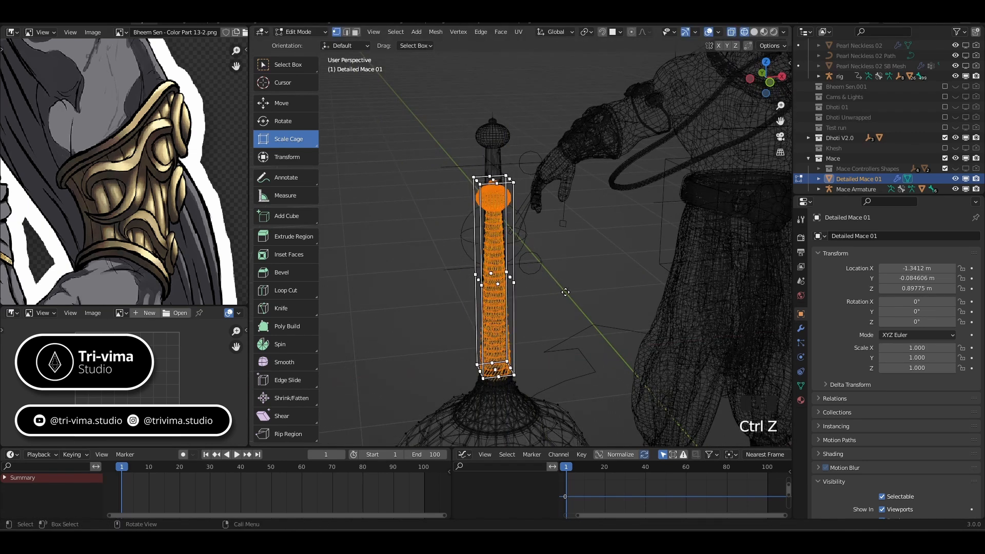
Replace Scale Cage with Select Box, scale the selected handle and pommel slightly taller along Z, and raise them towards the dummy's pommel.
key(KP_1)
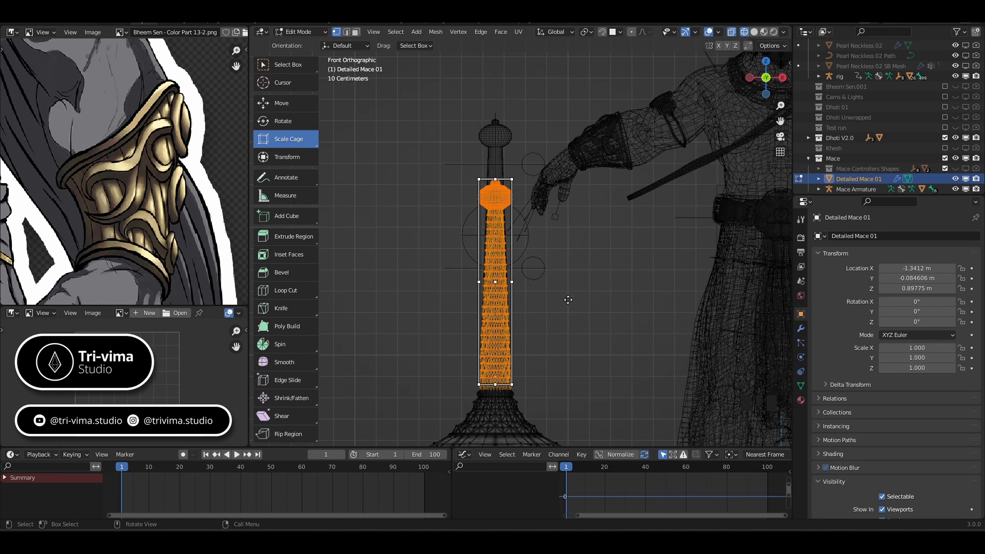
drag(291, 135, 300, 164)
click(272, 71)
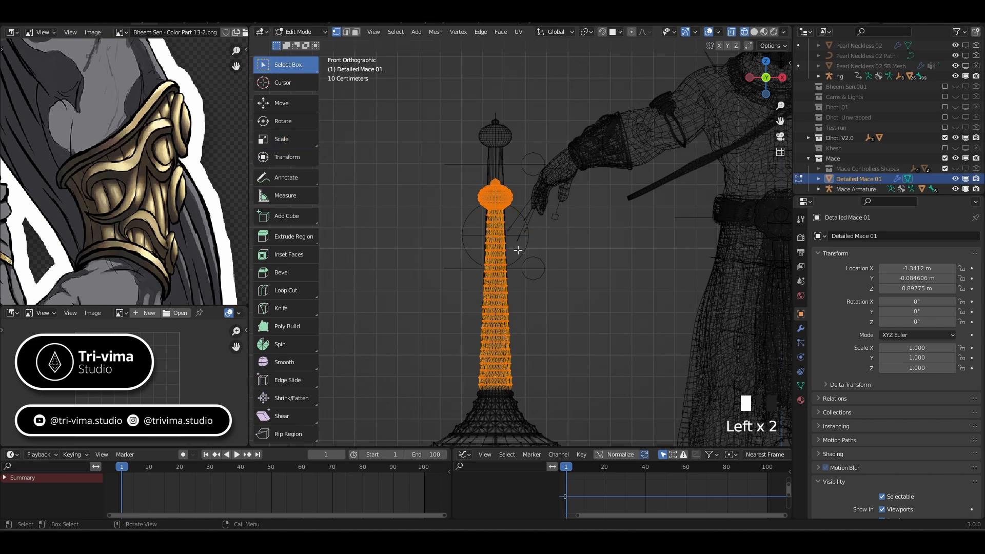
key(s)
key(z)
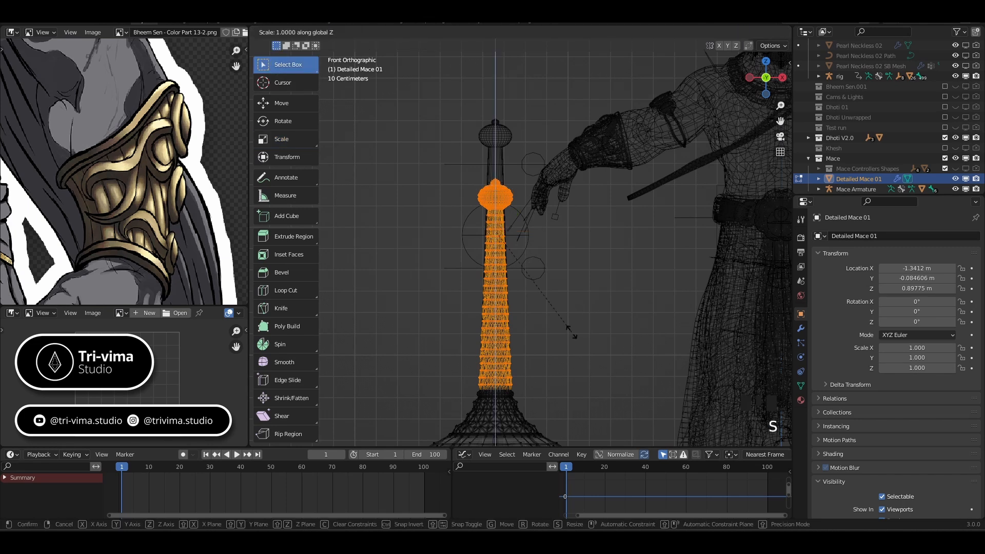
click(597, 341)
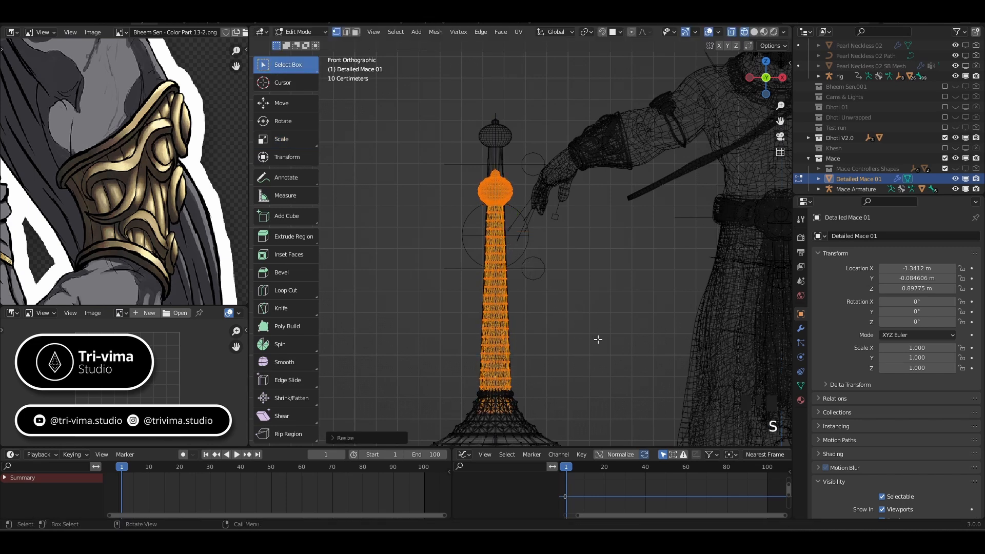
key(g)
key(z)
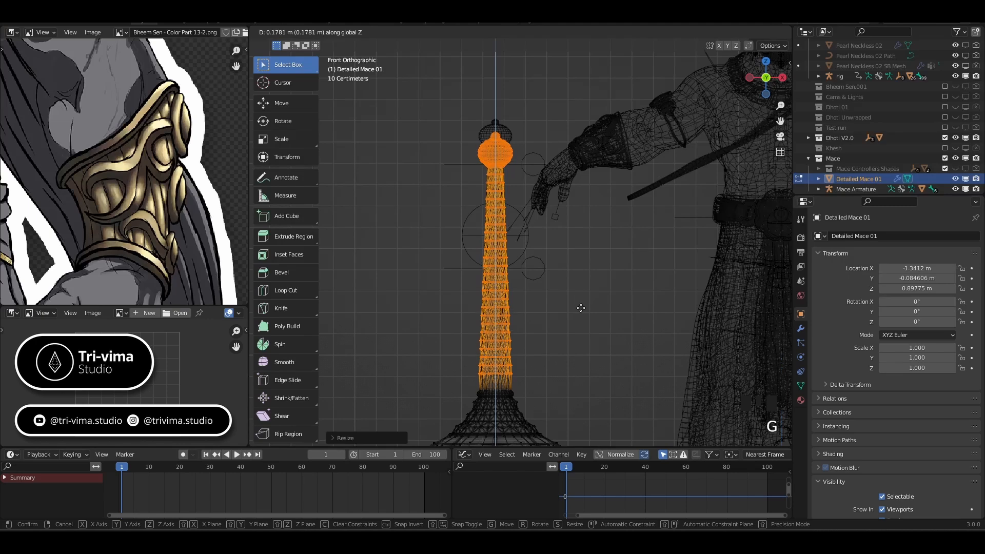
click(581, 305)
Scale the handle and pommel slightly along Z again and raise them about 0.02 m.
key(s)
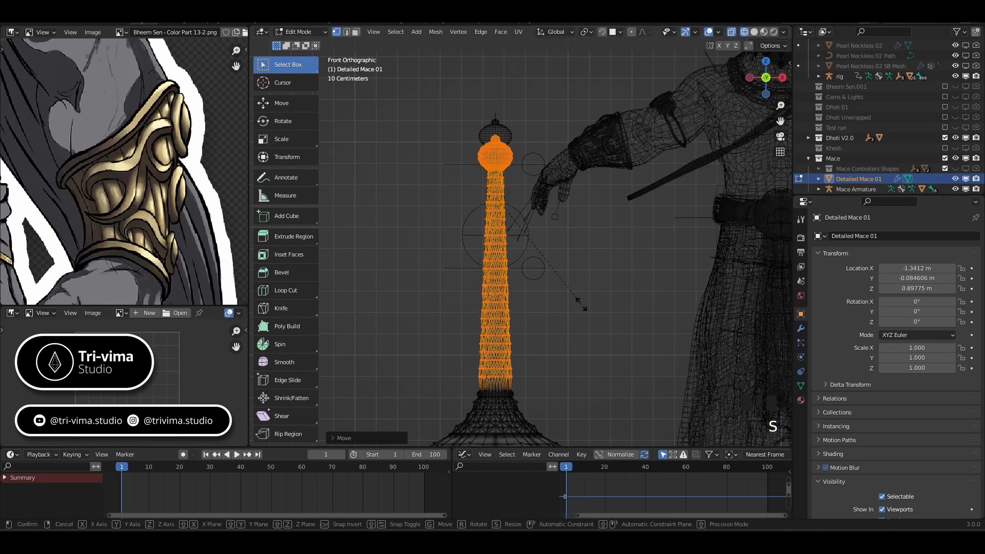
key(z)
click(589, 305)
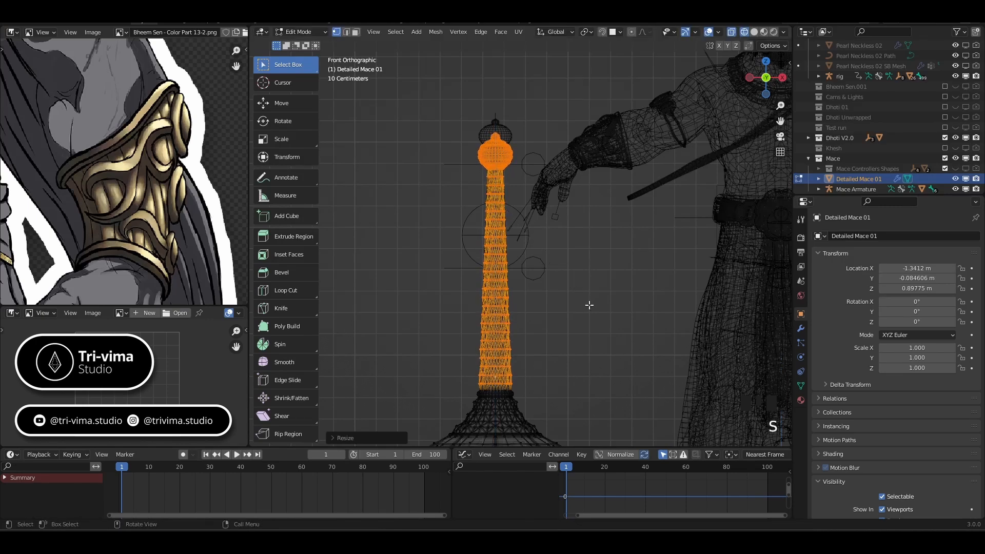
key(g)
key(z)
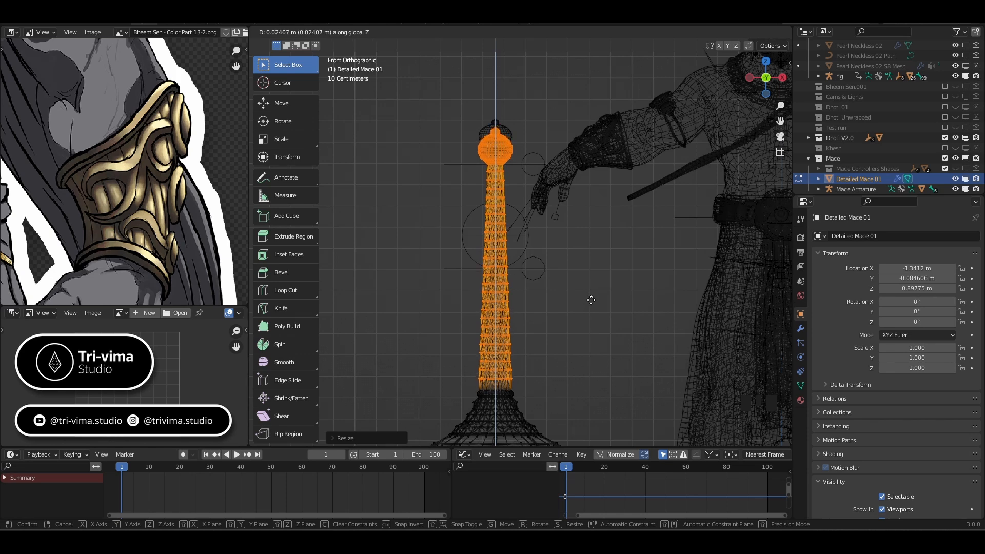
click(591, 299)
Scale the handle and pommel to about 1.01 along Z and raise them about 0.026 m to meet the dummy's pommel.
key(s)
key(z)
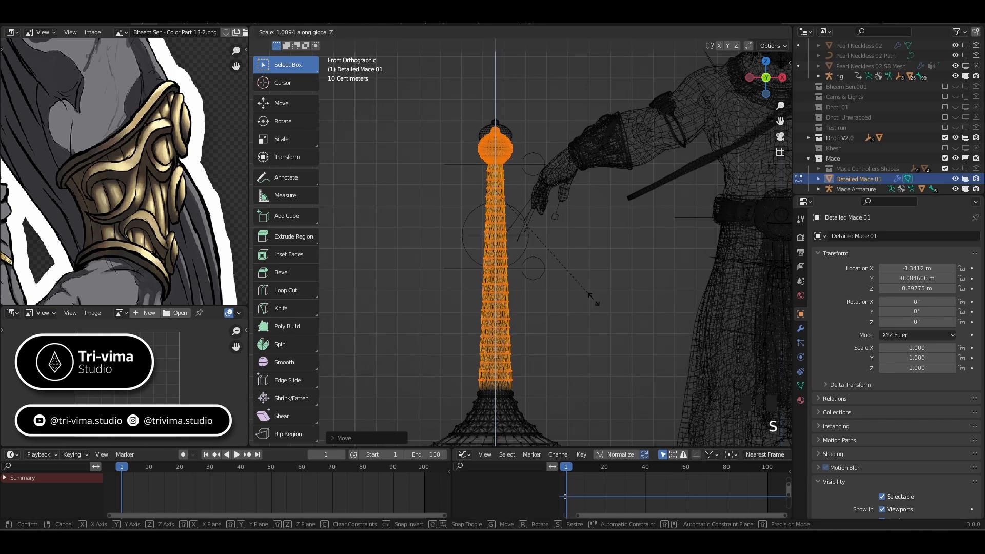
click(595, 298)
key(g)
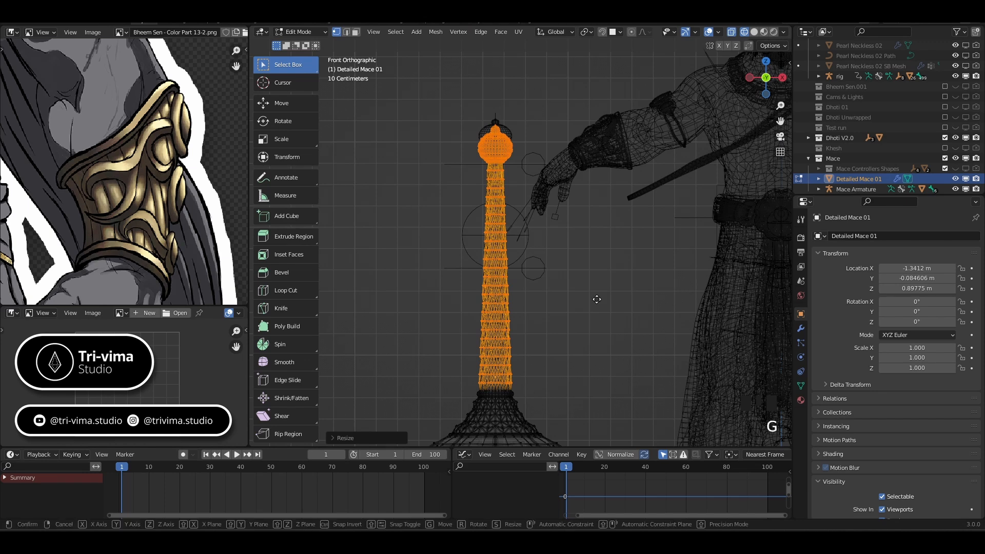
key(z)
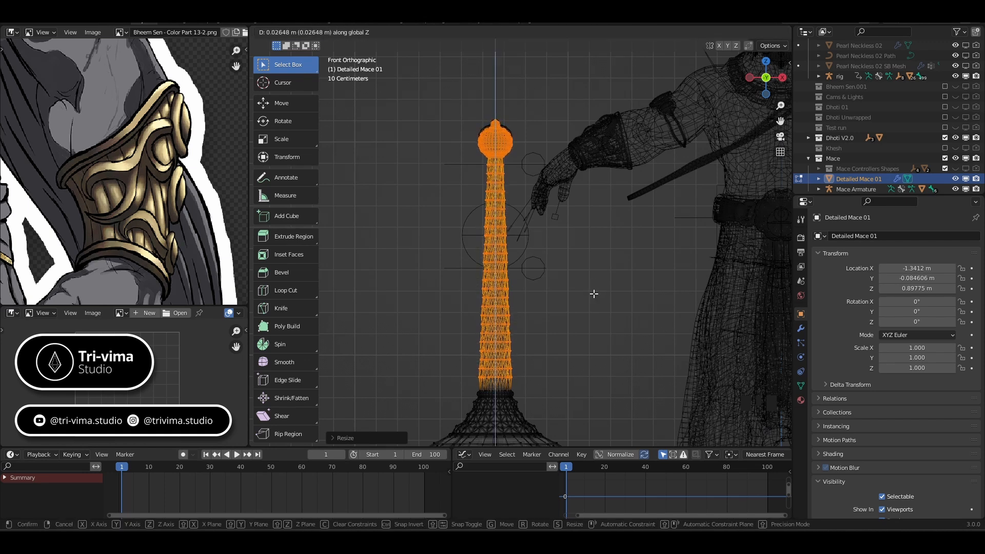
click(593, 294)
Try scaling the handle and pommel to about 1.04 along Z, and undo it.
key(s)
key(z)
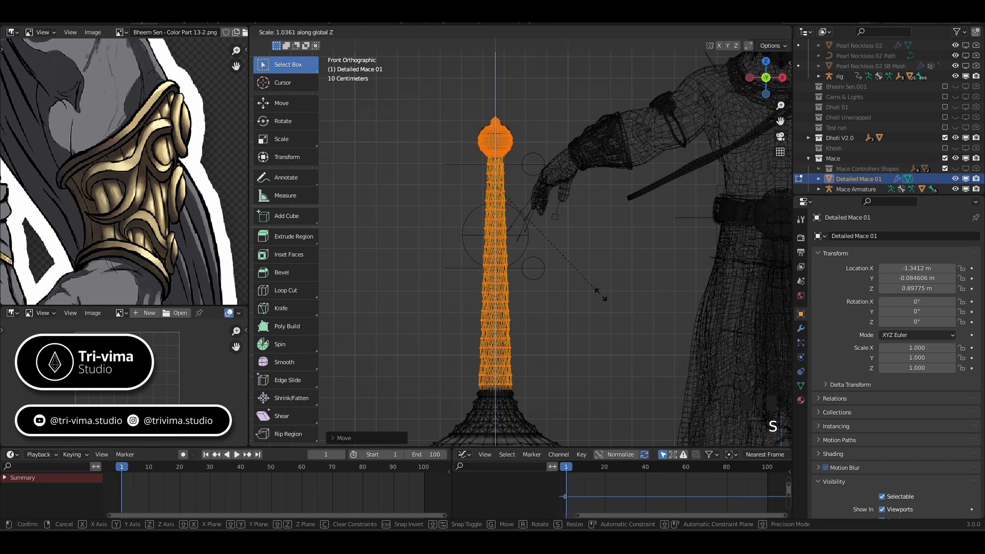
click(600, 295)
click(600, 296)
key(ctrl+z)
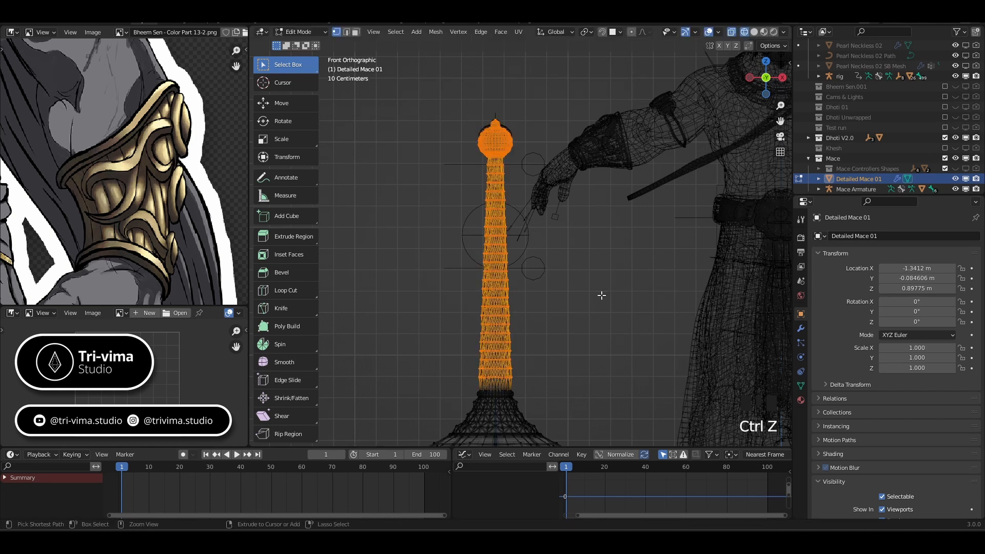
Move the handle and pommel slightly further up along Z to cover the dummy's pommel.
key(g)
key(z)
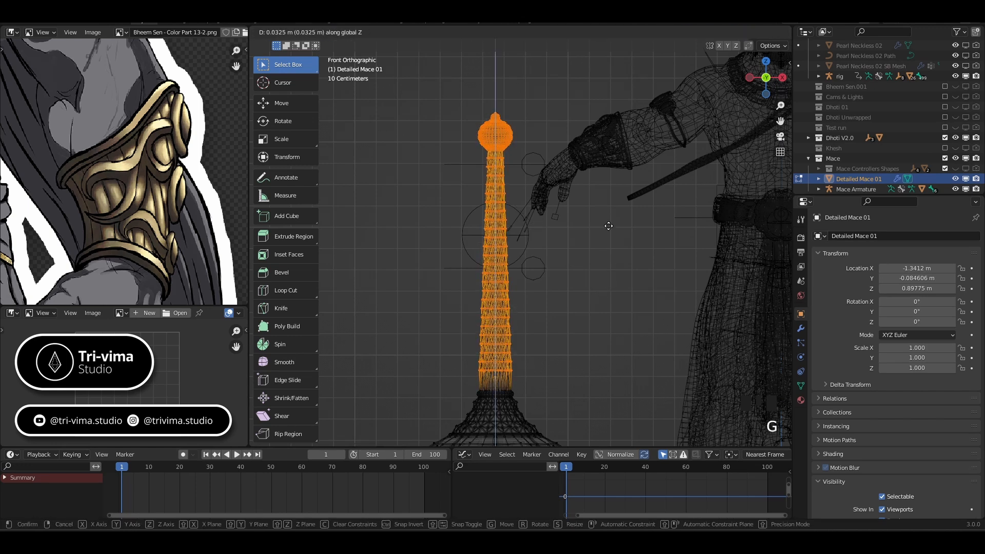
click(613, 265)
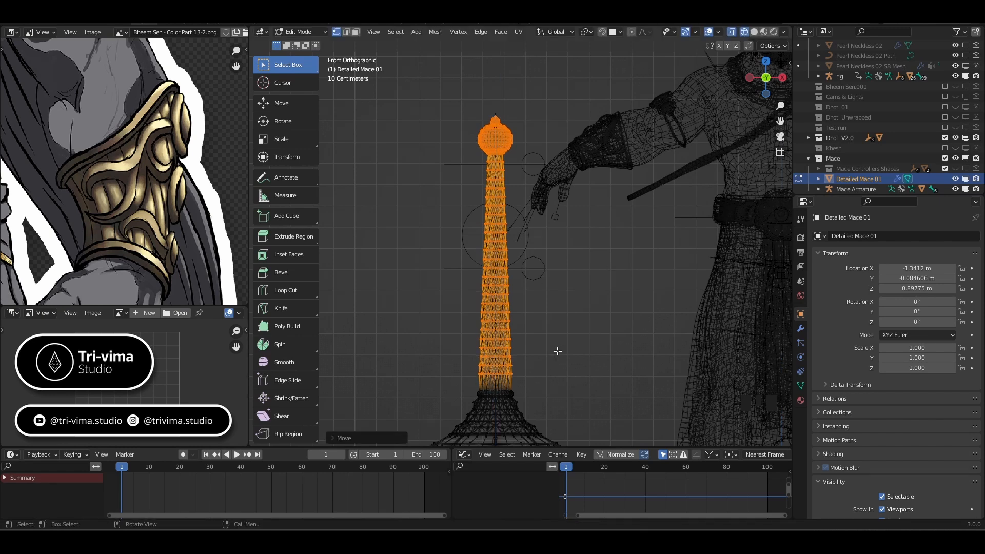
Scale the handle and pommel to about 1.04 along Z and raise them about 0.019 m.
key(s)
key(z)
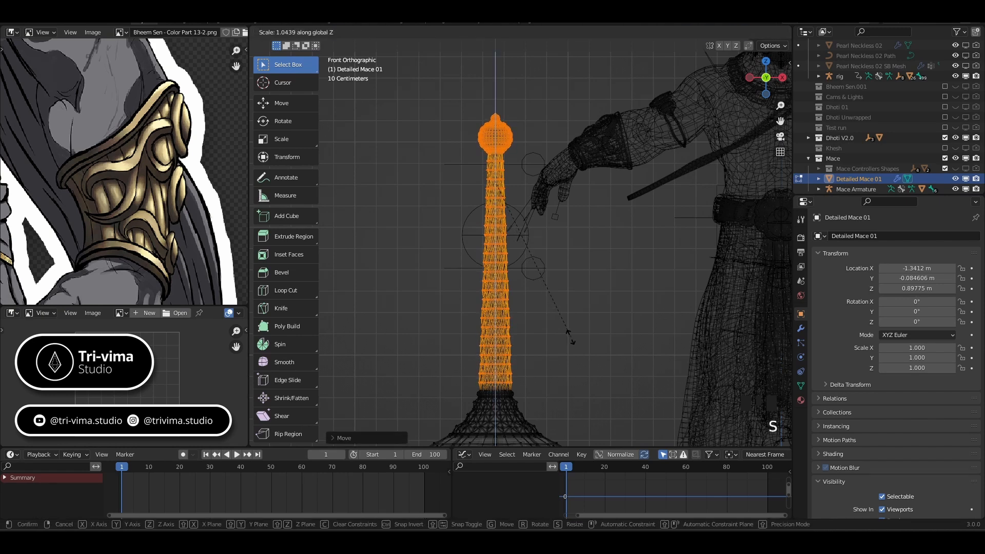
click(564, 334)
key(g)
key(z)
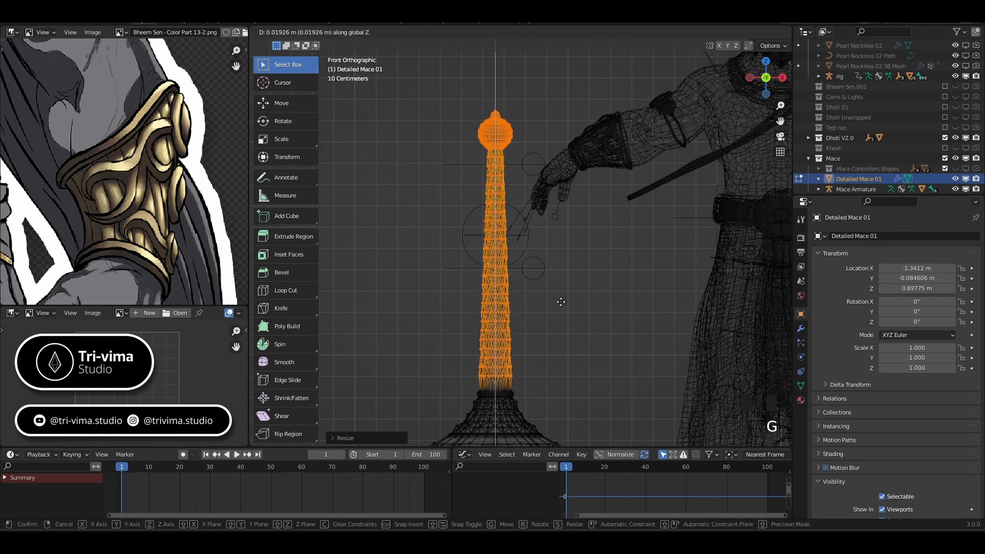
click(560, 301)
Scale the handle and pommel to about 1.02 along Z and adjust their height slightly along Z.
key(s)
key(z)
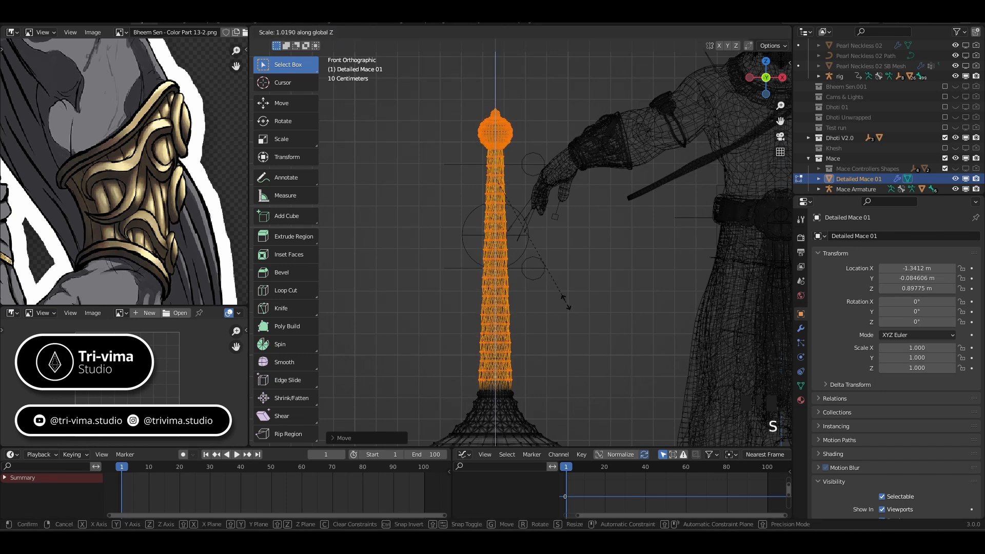
click(566, 303)
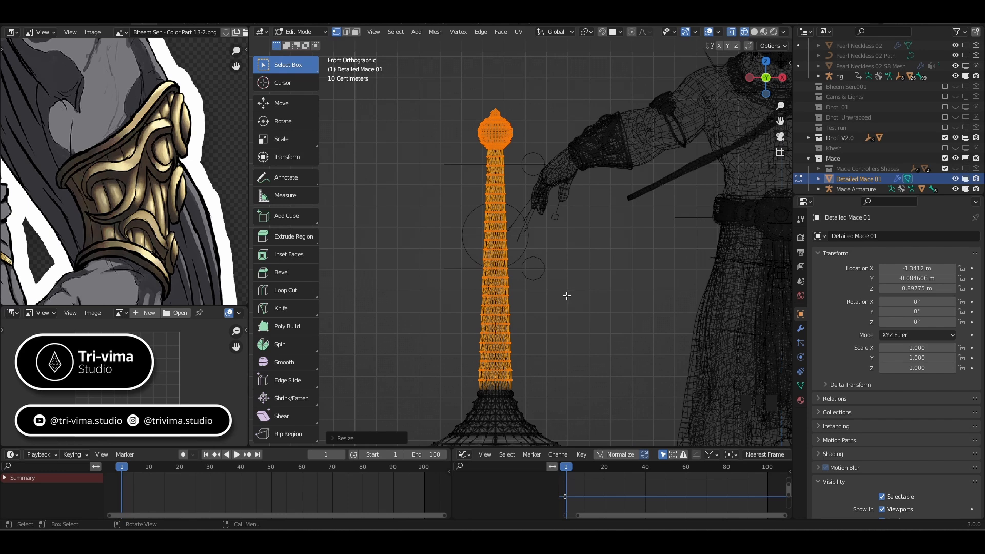
key(g)
key(z)
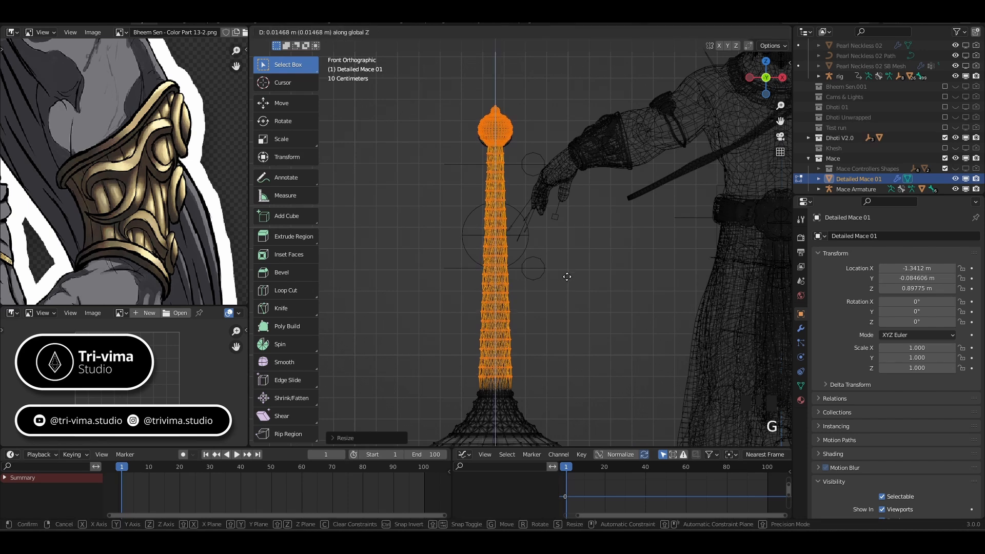
click(571, 305)
Select only the pommel, flatten it along Z and lower it onto the dummy's pommel.
drag(457, 93, 523, 155)
key(KP_Decimal)
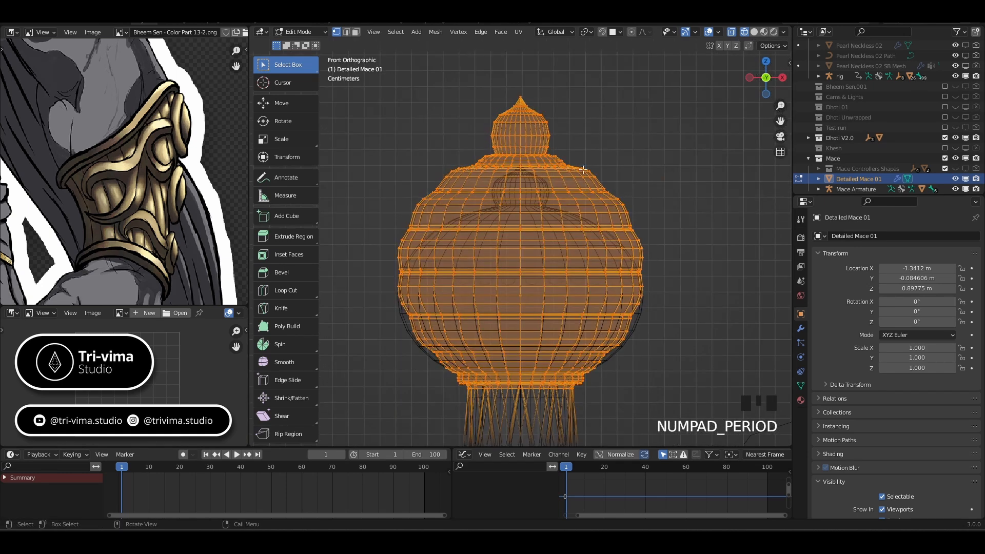
key(s)
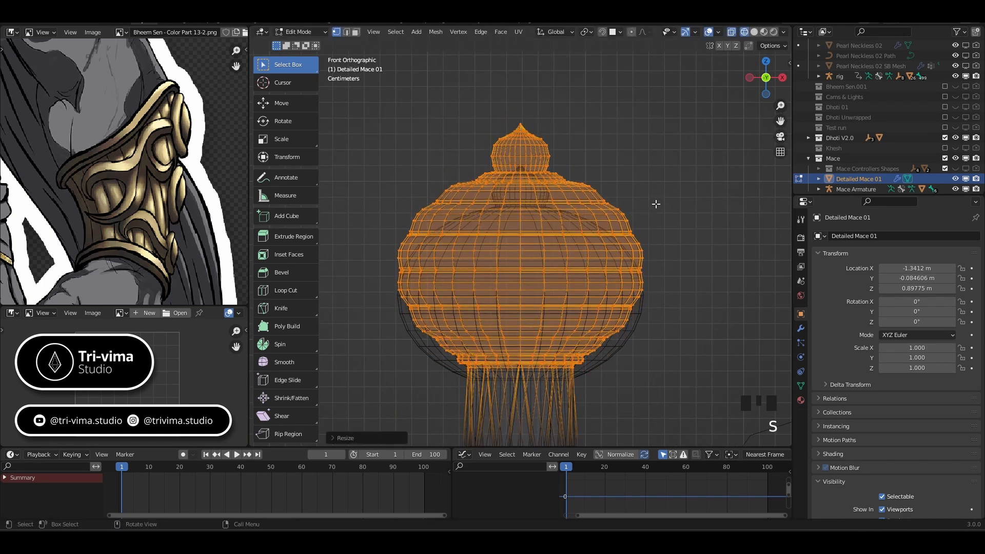
click(656, 203)
key(g)
key(z)
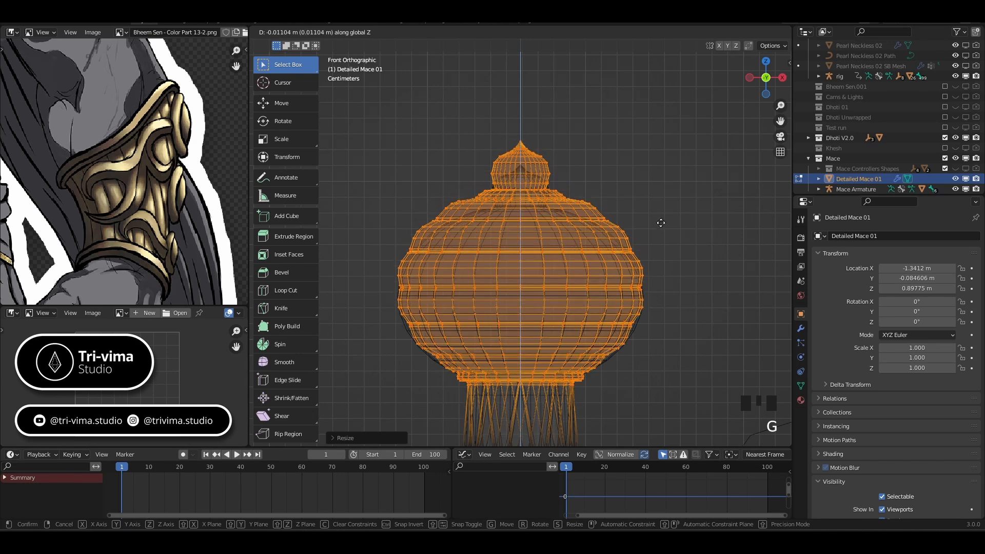
click(661, 232)
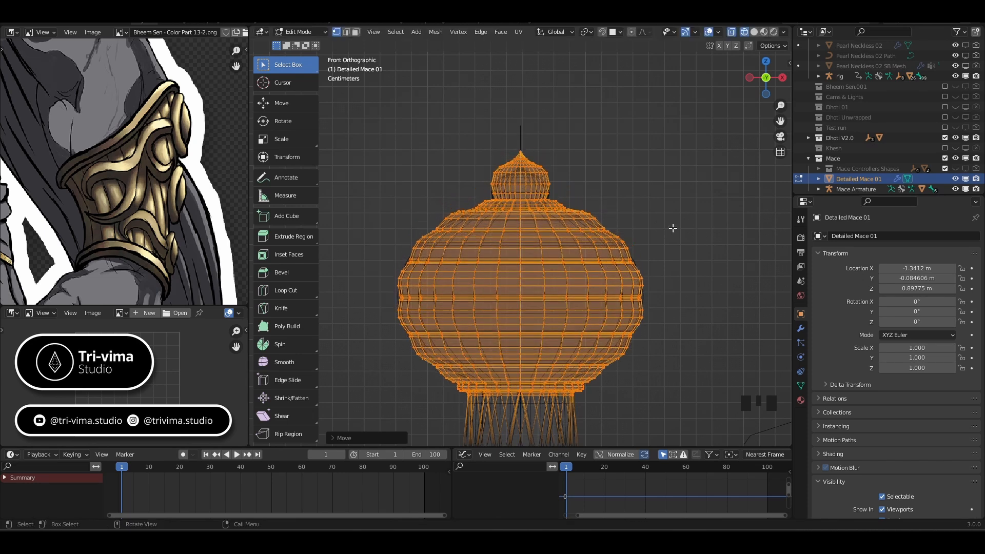
Flatten the pommel slightly further along Z to fit the dummy's pommel outline.
key(s)
key(z)
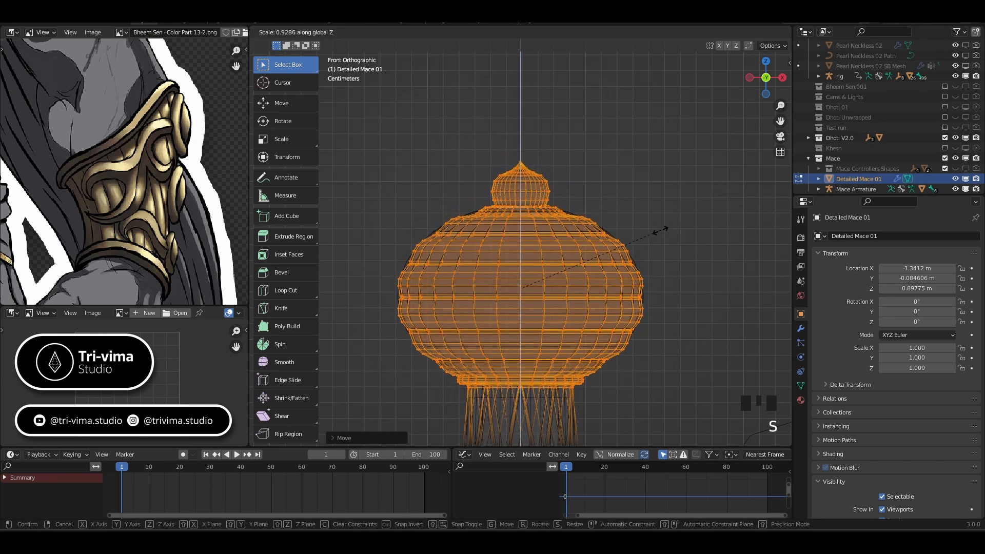
click(658, 231)
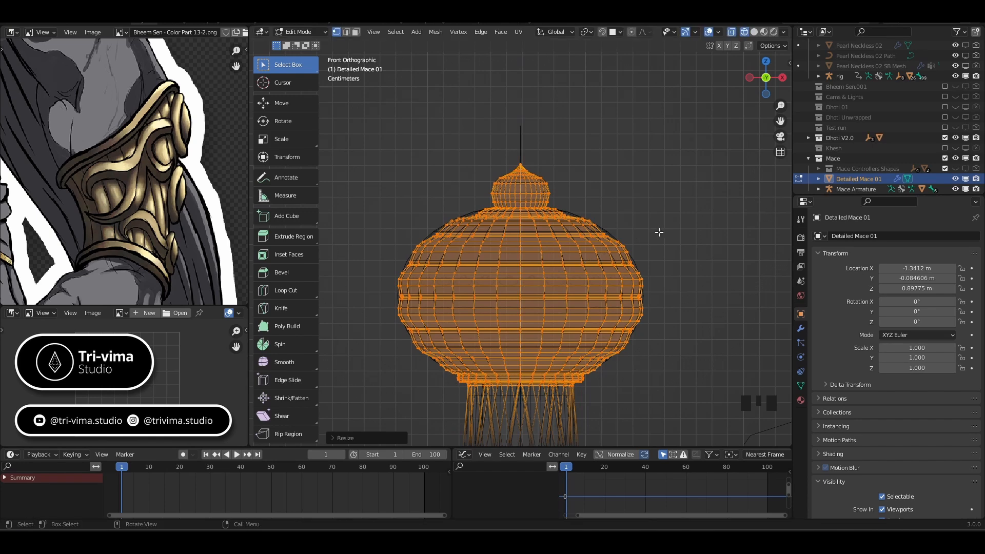
Select the handle shaft, lower it about 0.0025 m and scale it to about 1.01 along Z.
scroll(660, 233, down, 4)
shift+middle_drag(616, 277, 599, 46)
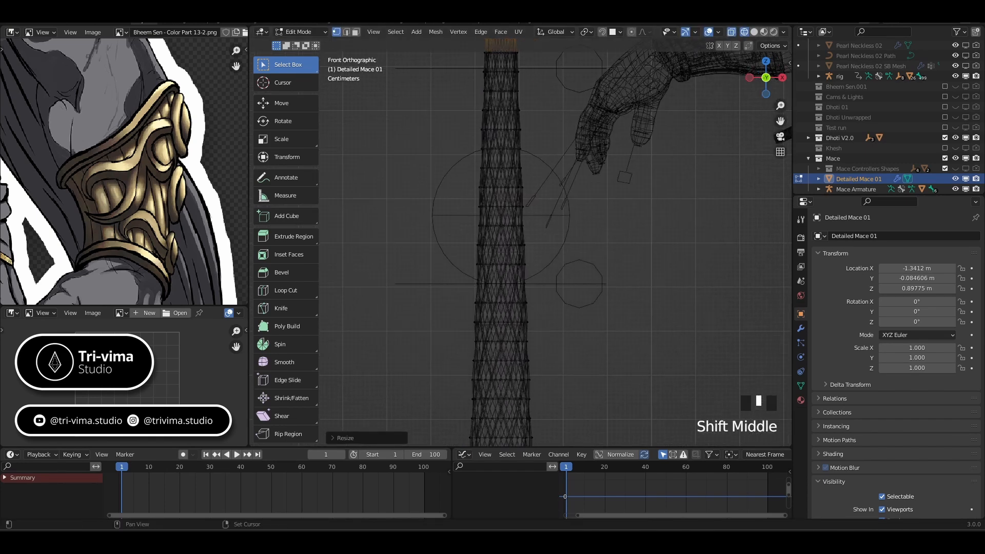
scroll(492, 177, down, 4)
drag(492, 148, 539, 383)
scroll(583, 302, up, 3)
mouse_move(582, 302)
shift+middle_down()
mouse_move(583, 275)
mouse_move(586, 299)
shift+middle_up()
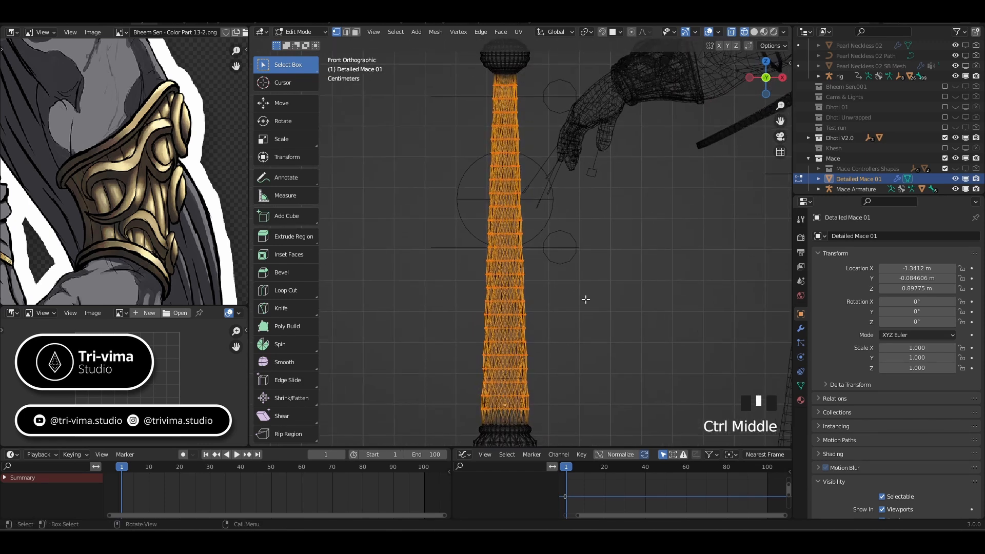
key(g)
key(z)
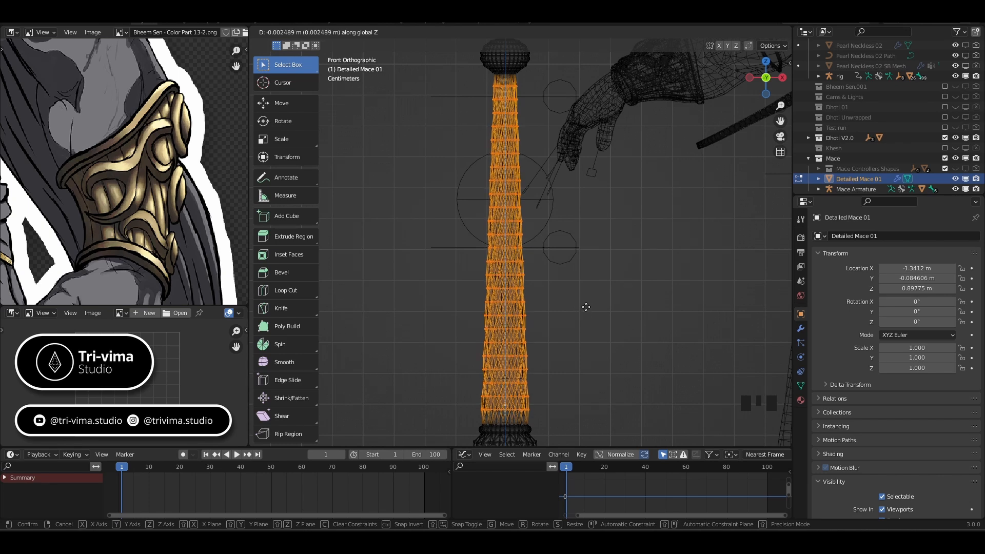
click(586, 307)
key(s)
key(z)
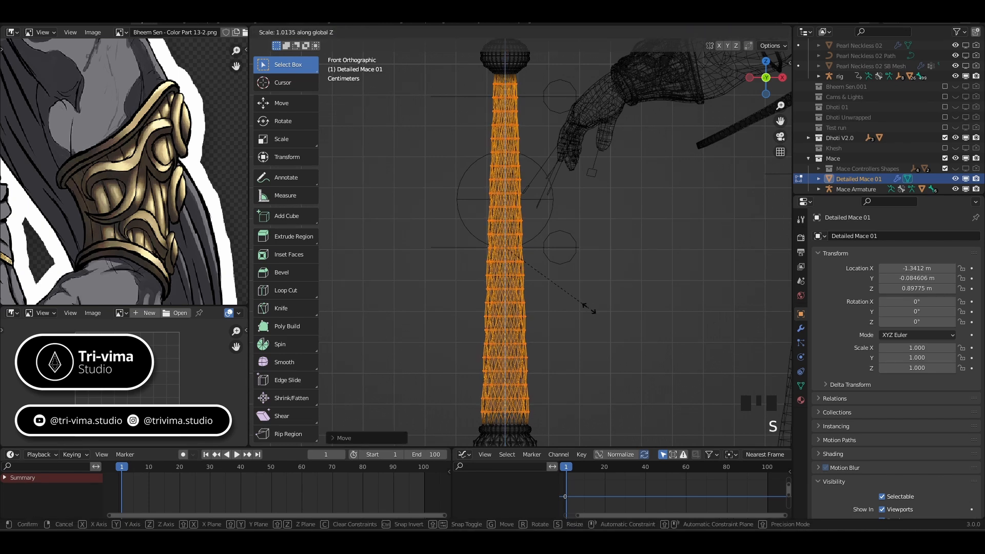
click(589, 308)
Return to Object Mode, check the mace from the side and front, and hide Detailed Mace 01.
key(Tab)
scroll(563, 247, down, 6)
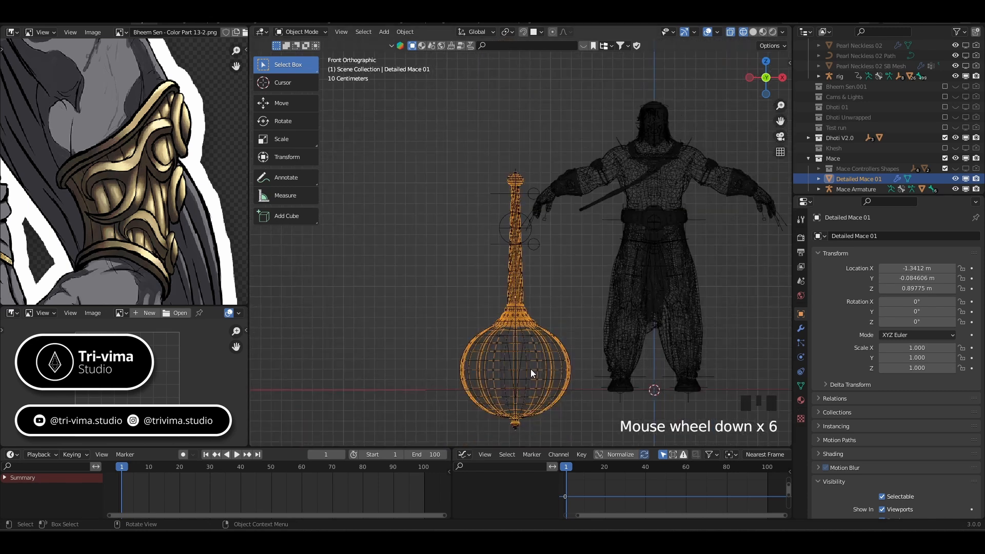
key(KP_3)
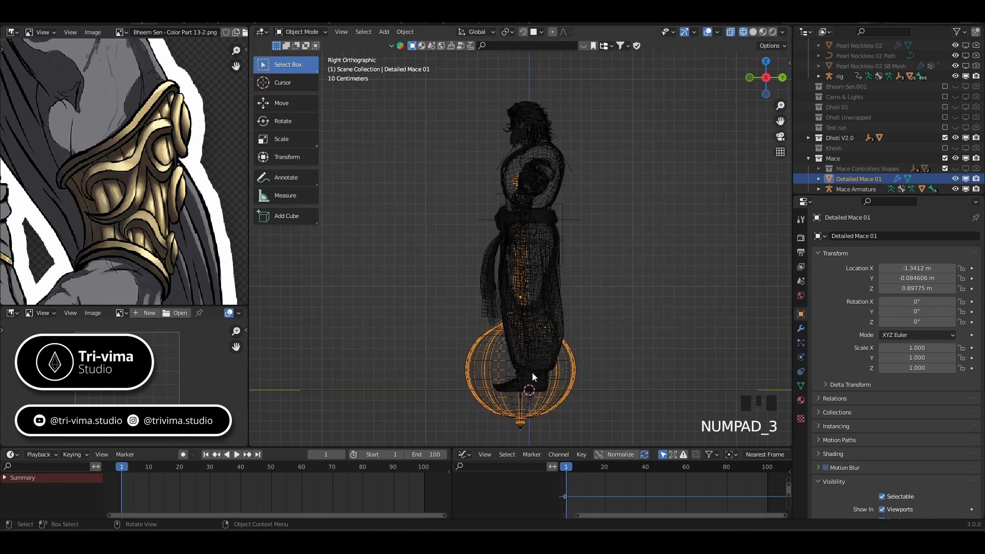
key(KP_1)
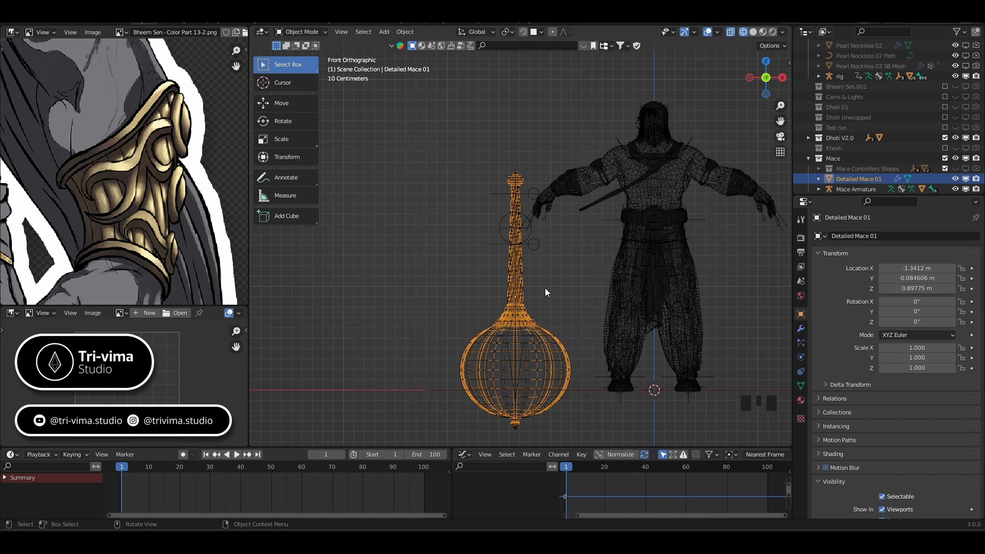
click(955, 178)
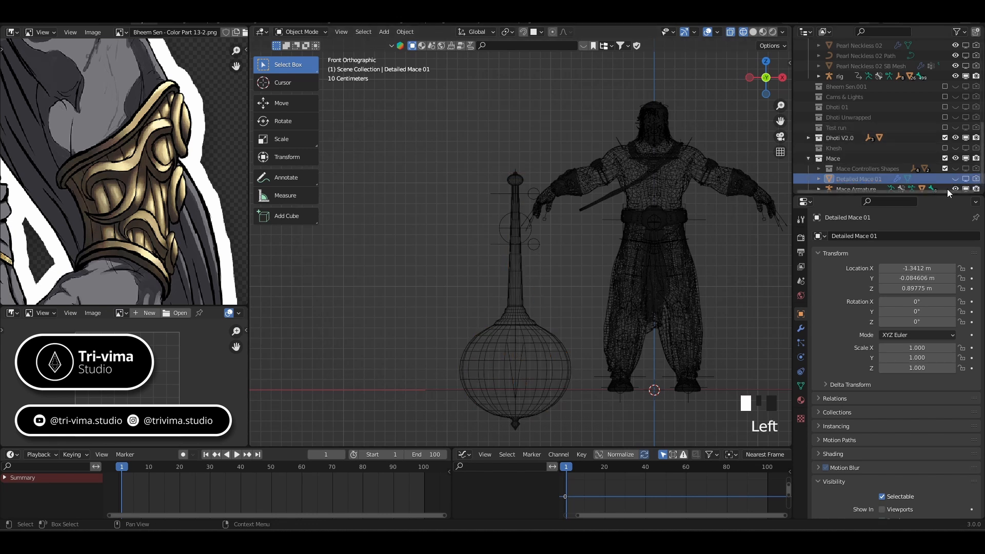
Select the mace armature and enter its Edit Mode with wireframe shading.
click(522, 346)
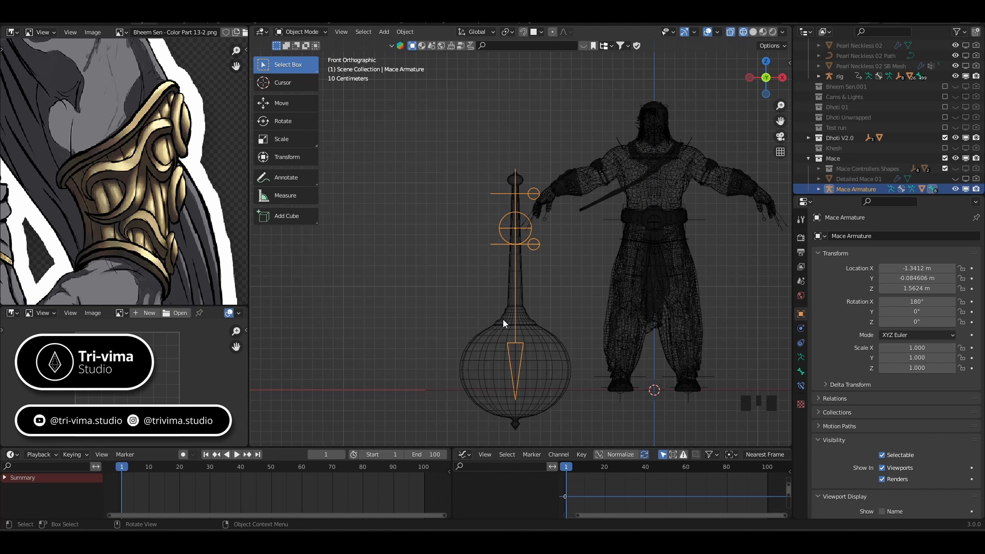
key(z)
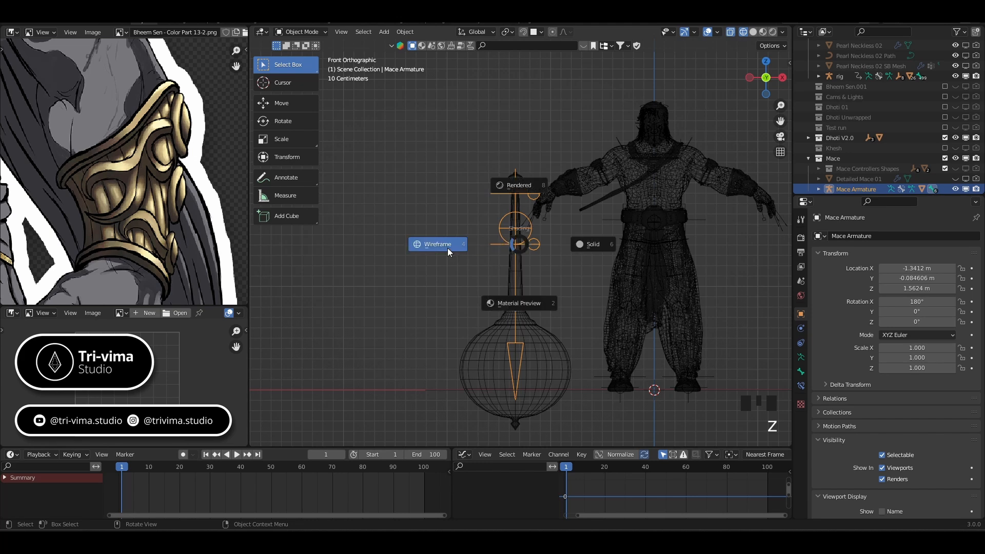
click(600, 243)
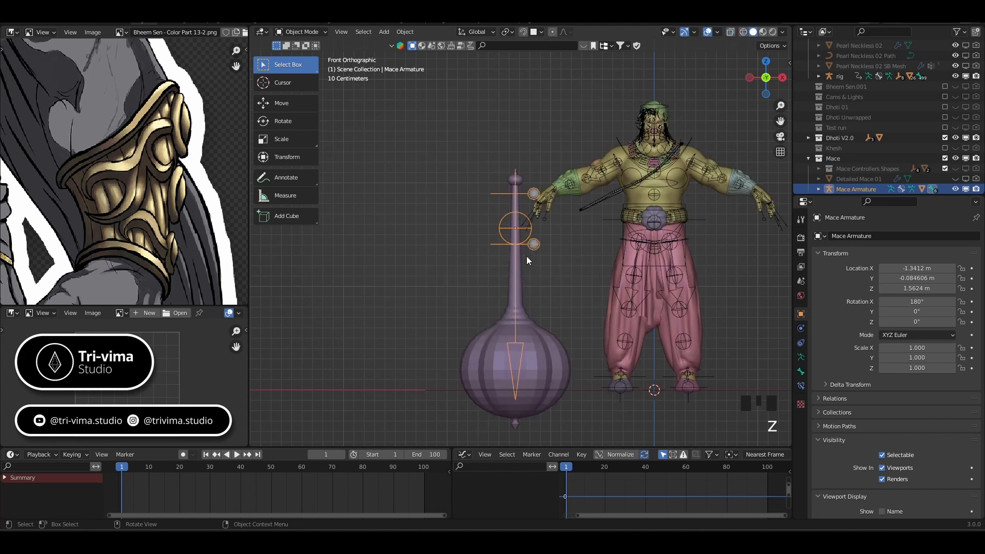
key(ctrl+Tab)
key(ctrl+Tab)
key(Tab)
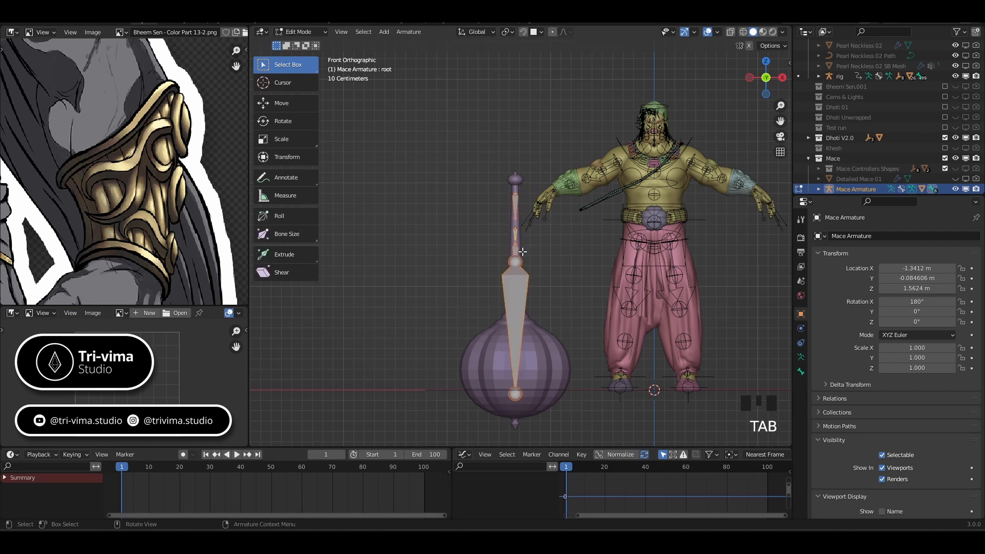
key(z)
click(449, 252)
scroll(513, 264, up, 3)
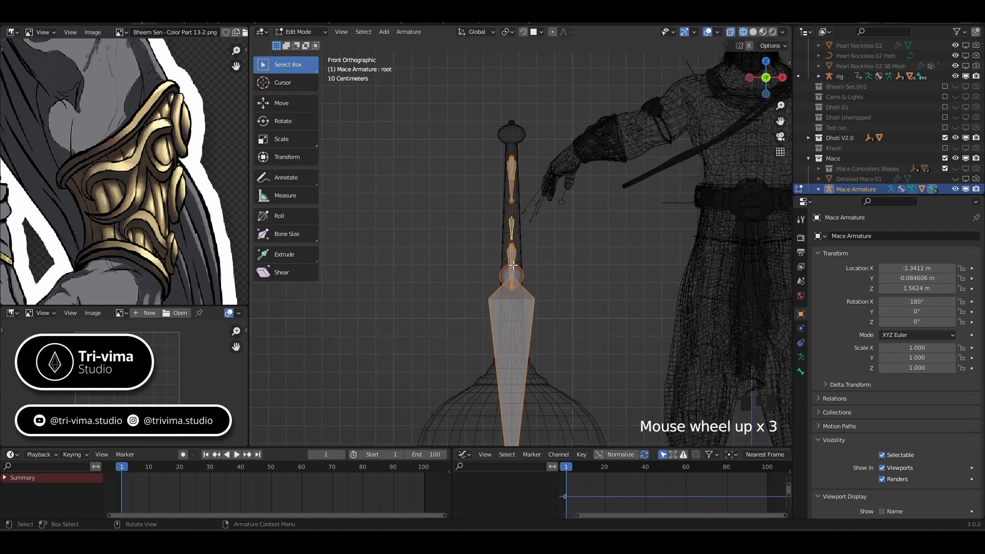
Select the overlapping hand.anchor.top and hand.slide.top bones and move them down along Z toward the mace head.
click(531, 278)
click(503, 251)
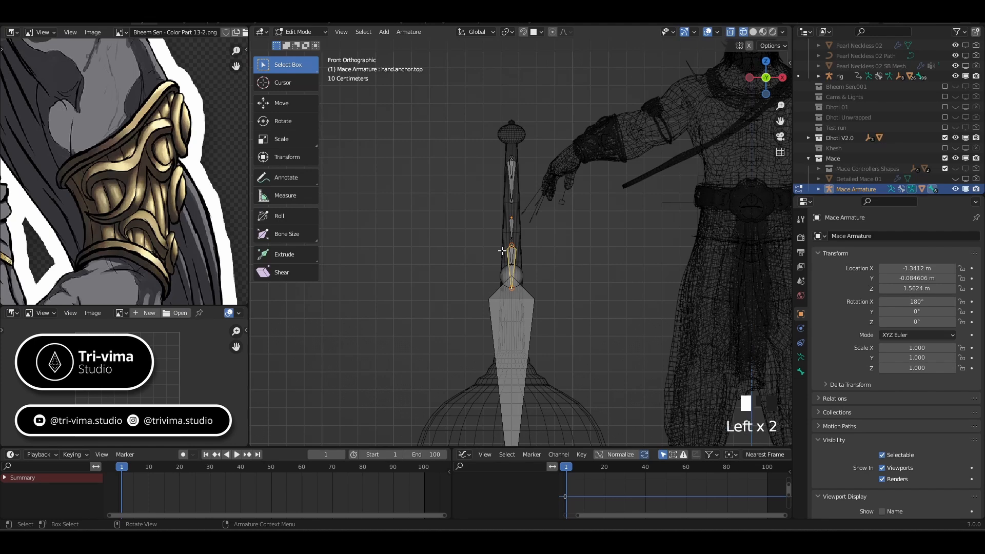
click(513, 255)
shift+middle_drag(575, 280, 565, 173)
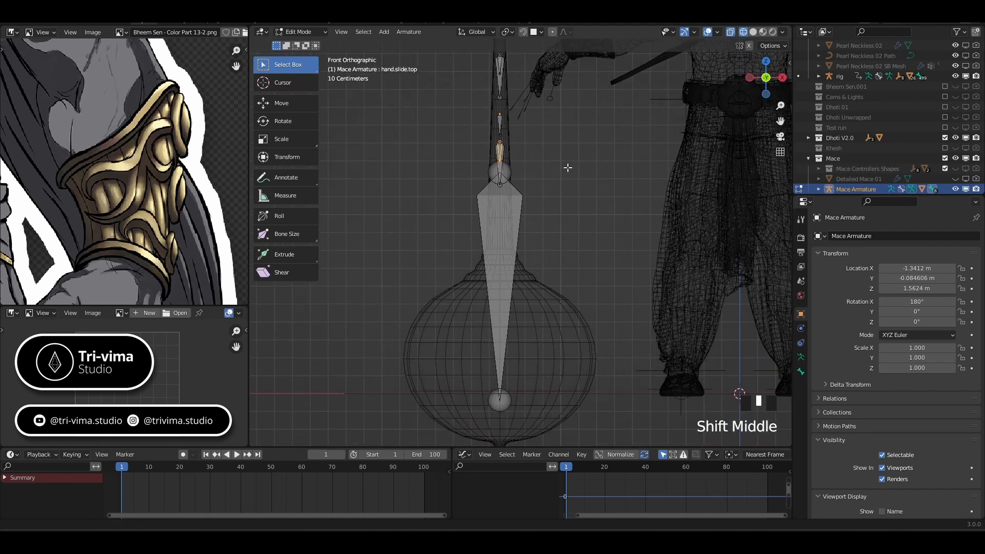
click(494, 152)
click(489, 156)
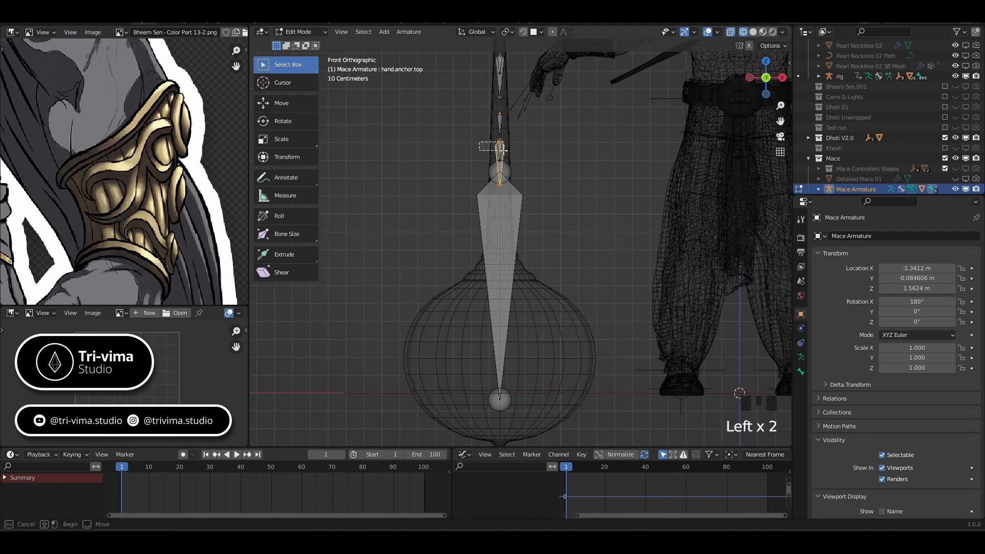
click(492, 153)
key(g)
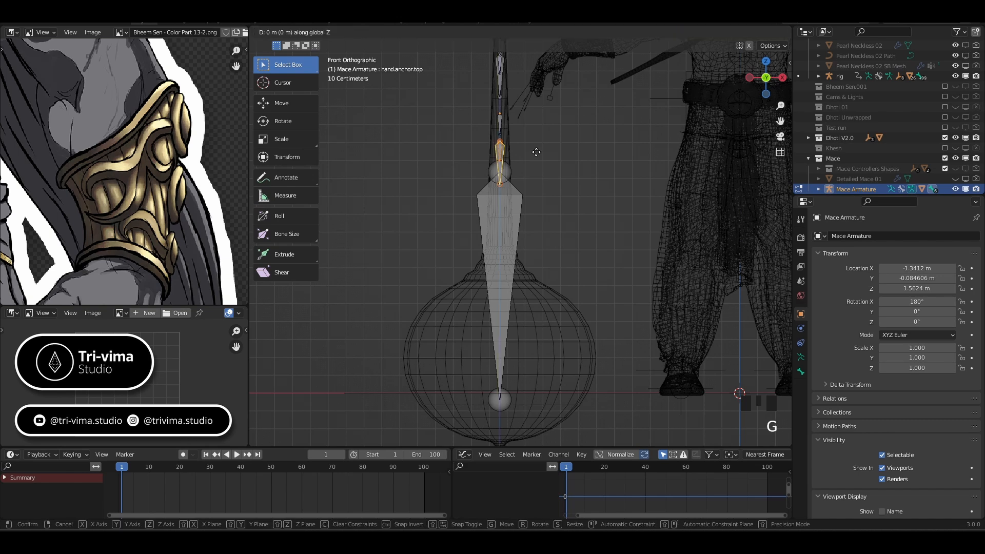
click(527, 207)
shift+middle_drag(562, 167, 565, 208)
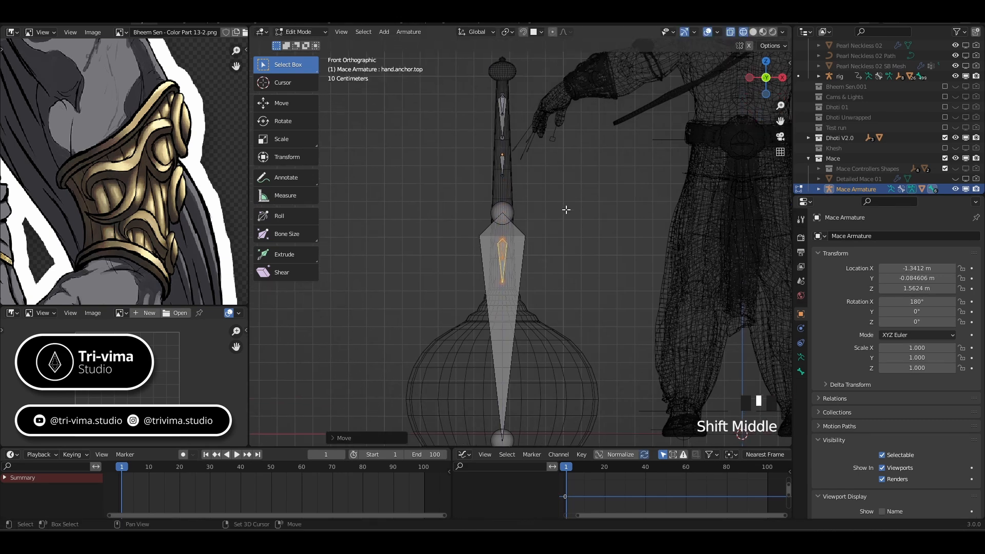
Select the root bone and try displaying the armature's object name in the viewport.
click(503, 162)
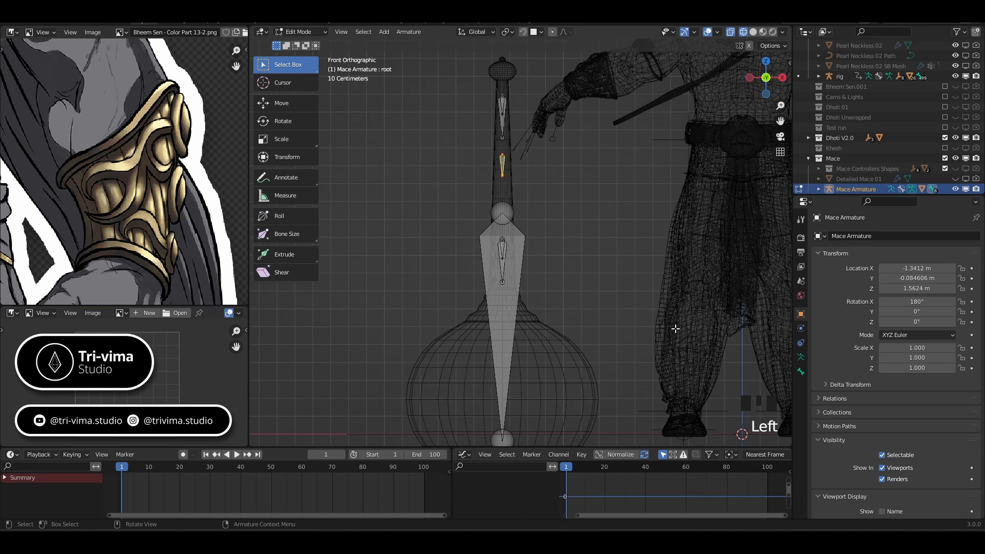
scroll(823, 440, down, 2)
click(882, 470)
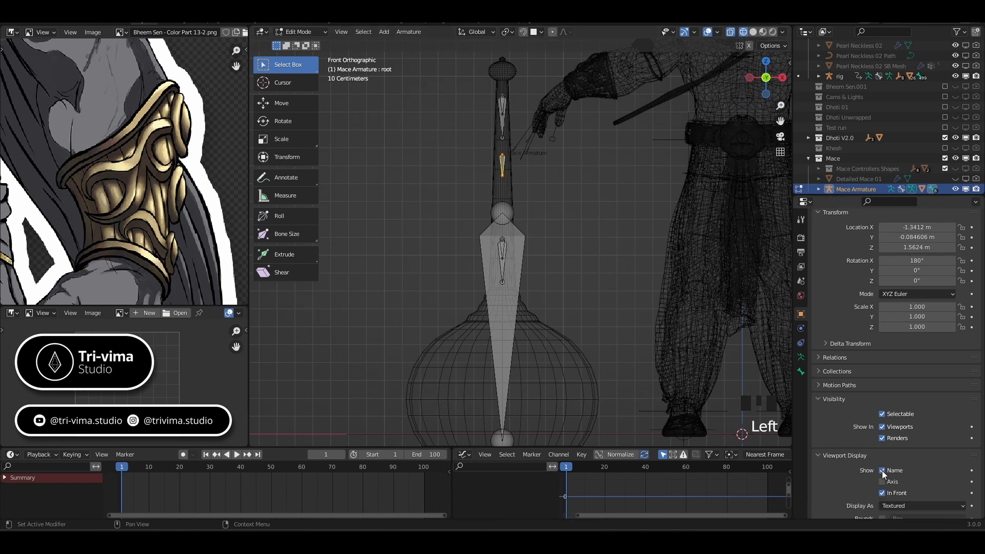
click(882, 470)
Look through the armature and root bone properties for an option to display bone names.
click(802, 358)
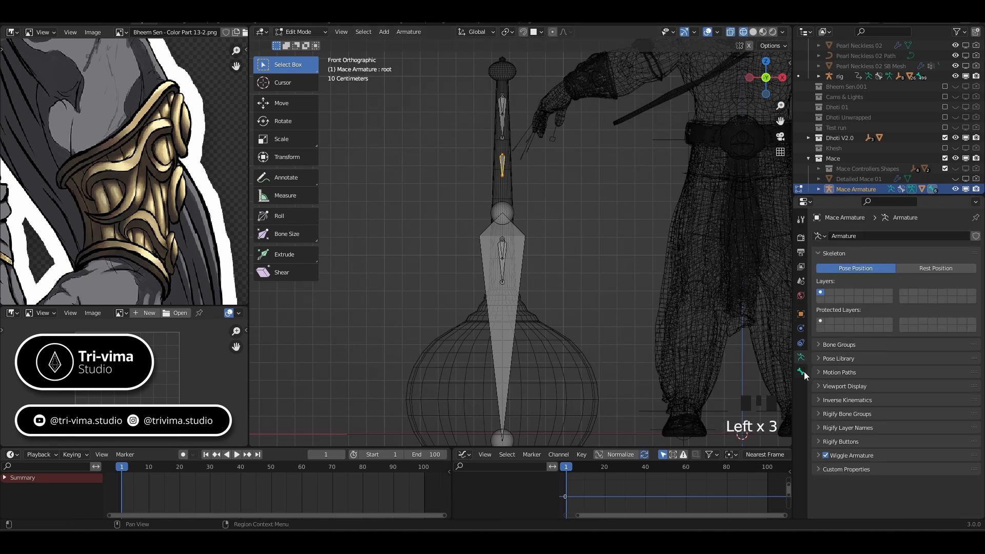
click(801, 371)
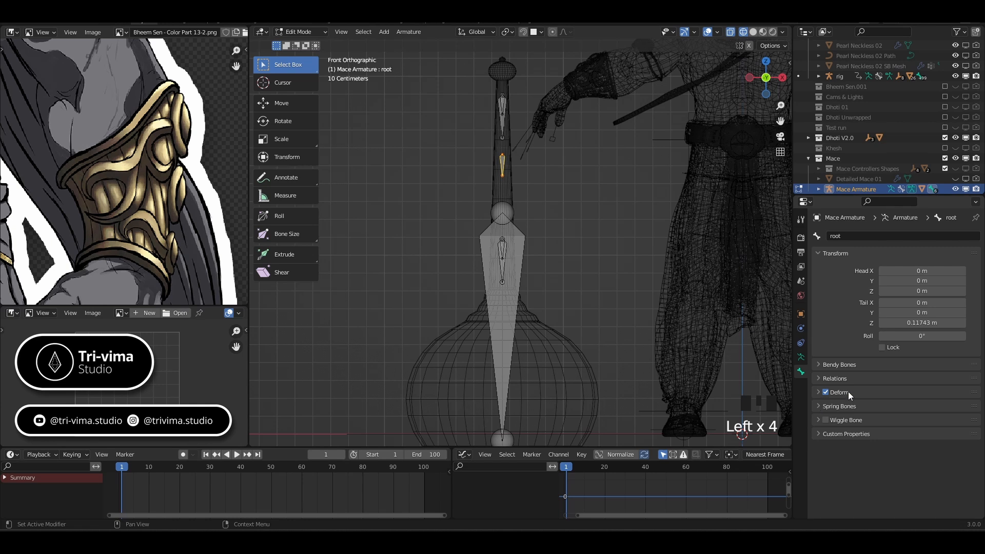
click(831, 407)
click(831, 406)
click(841, 392)
click(844, 391)
click(846, 406)
click(845, 406)
click(832, 378)
click(832, 378)
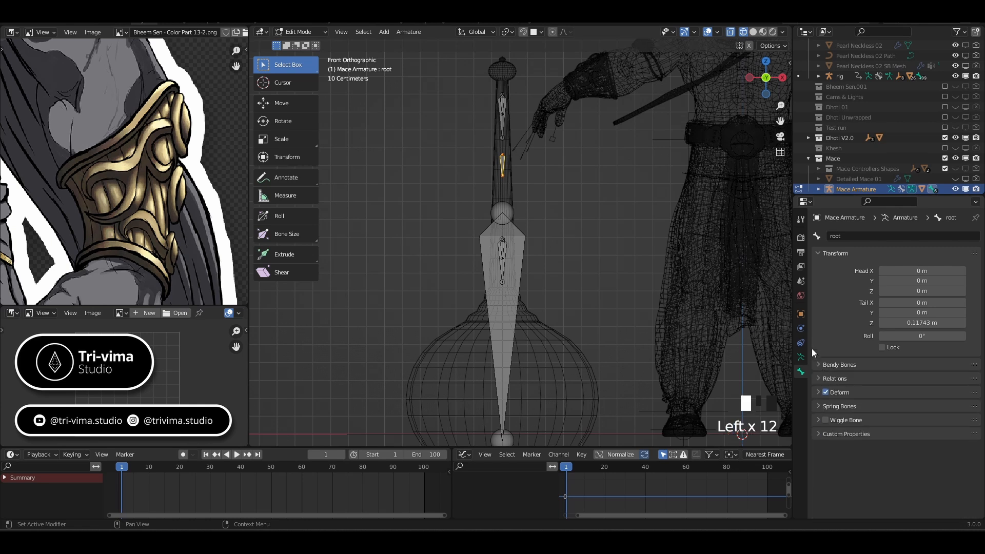
Turn on the display of bone names for the mace armature in the viewport.
click(802, 358)
click(843, 388)
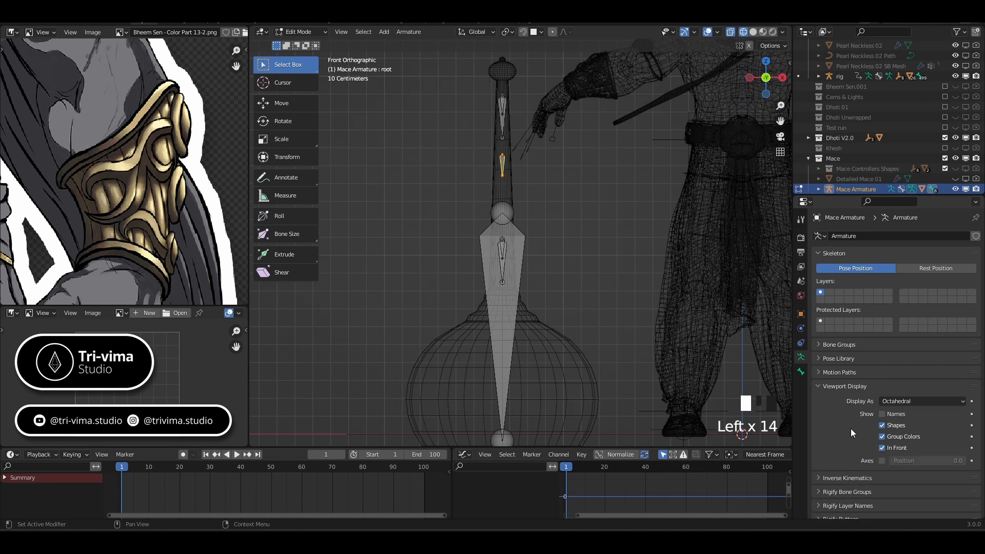
click(882, 415)
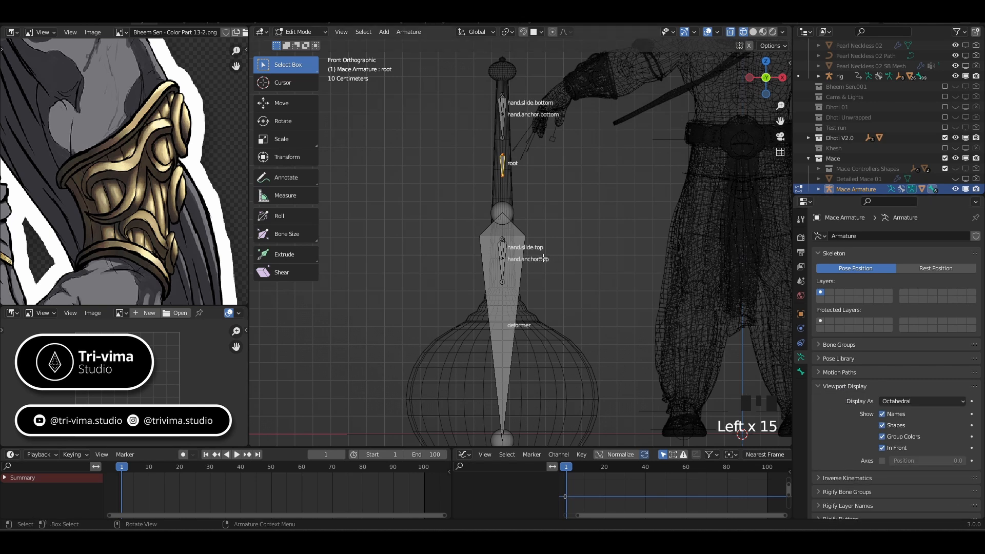
click(502, 247)
click(502, 247)
click(502, 248)
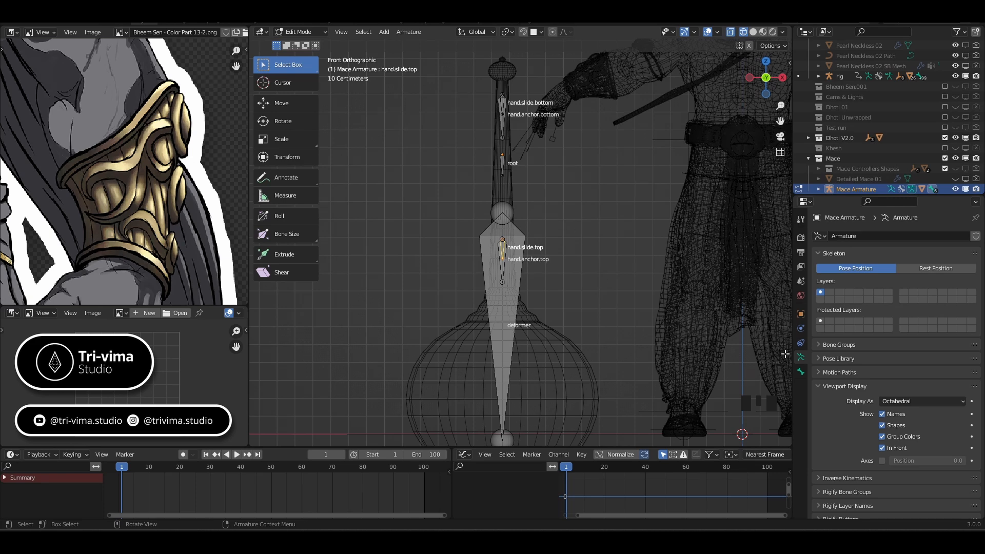
click(800, 343)
click(801, 356)
scroll(596, 336, down, 2)
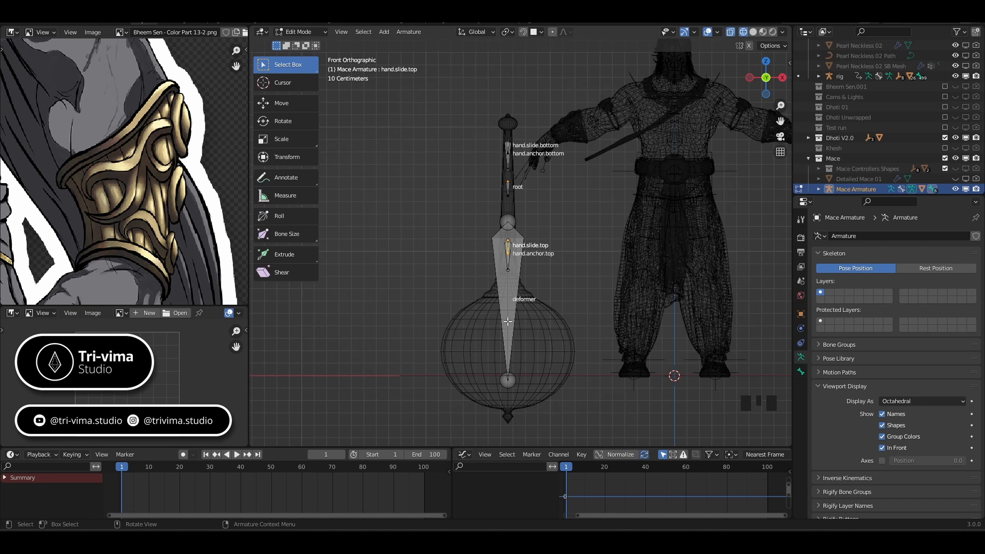
Move the root bone down along Z by about 0.15 m in Edit Mode and return to Object Mode.
key(Tab)
key(Tab)
click(508, 187)
key(g)
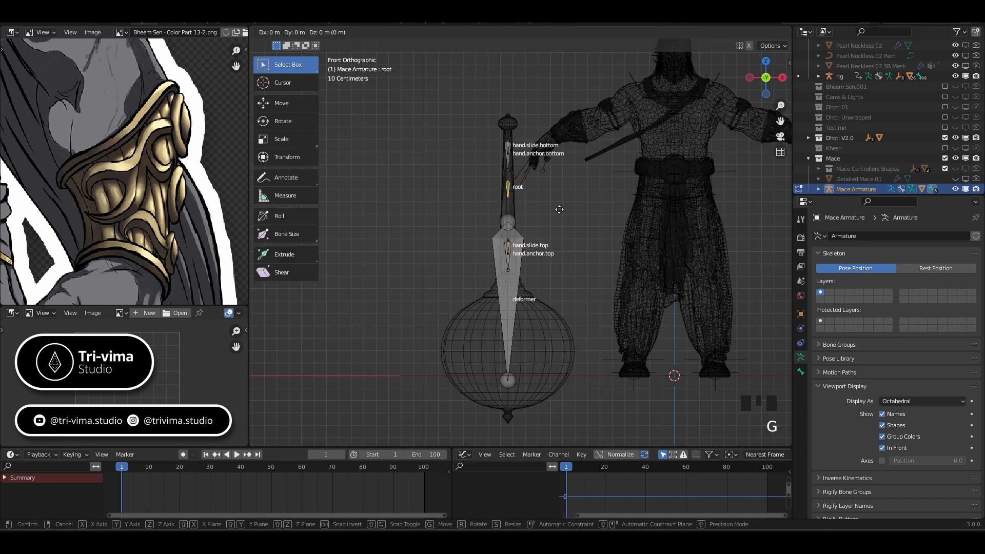
key(z)
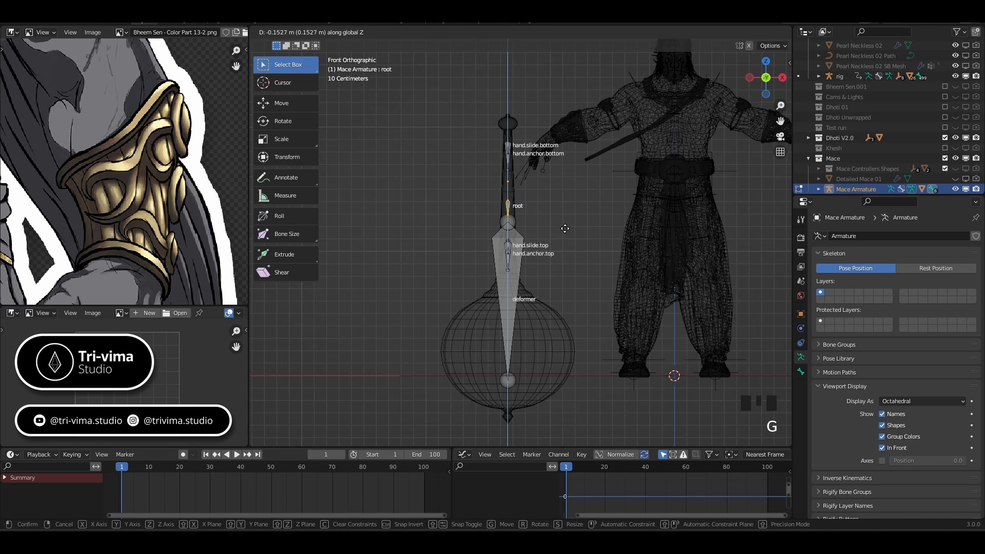
click(564, 228)
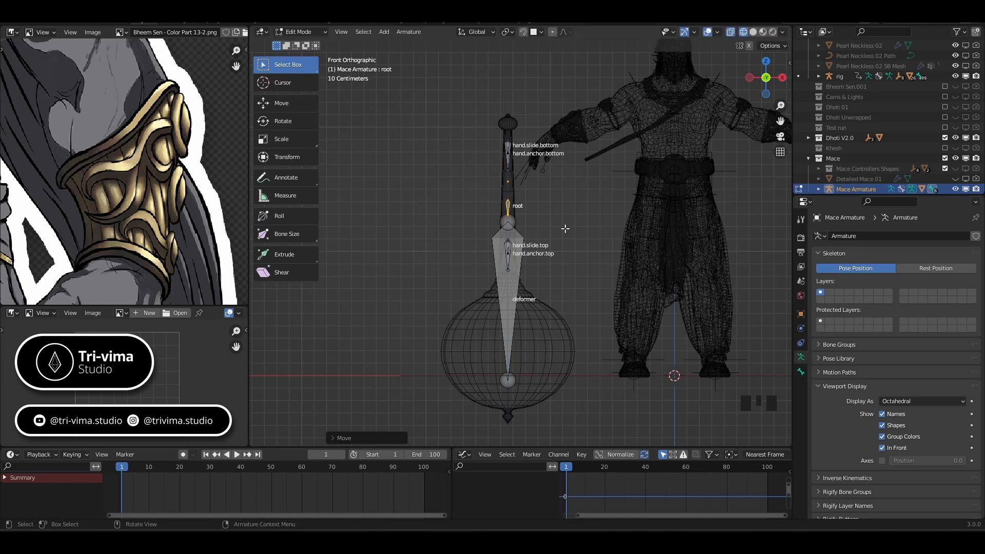
key(Tab)
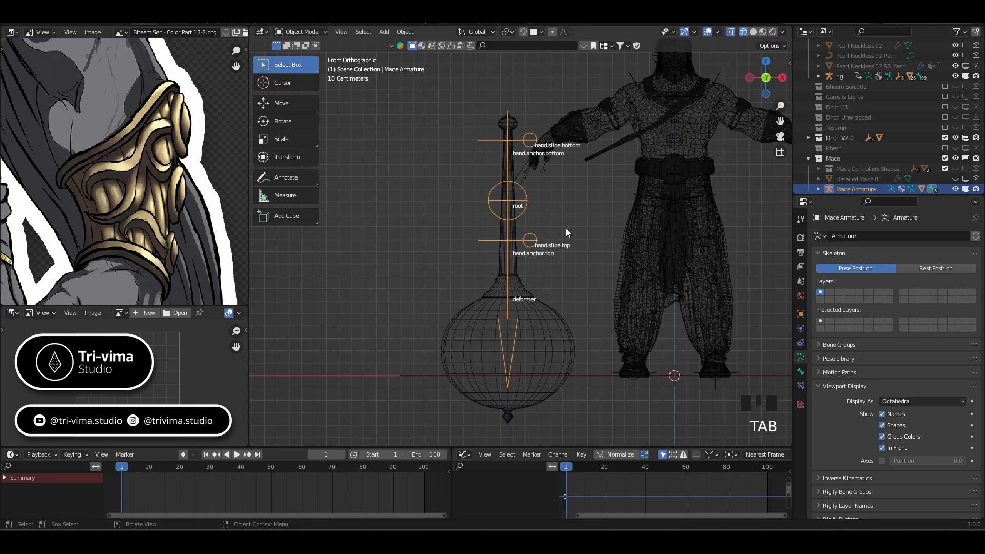
Select the hand.slide.top and hand.anchor.top bones and move them down along Z by about 0.066 m.
key(Tab)
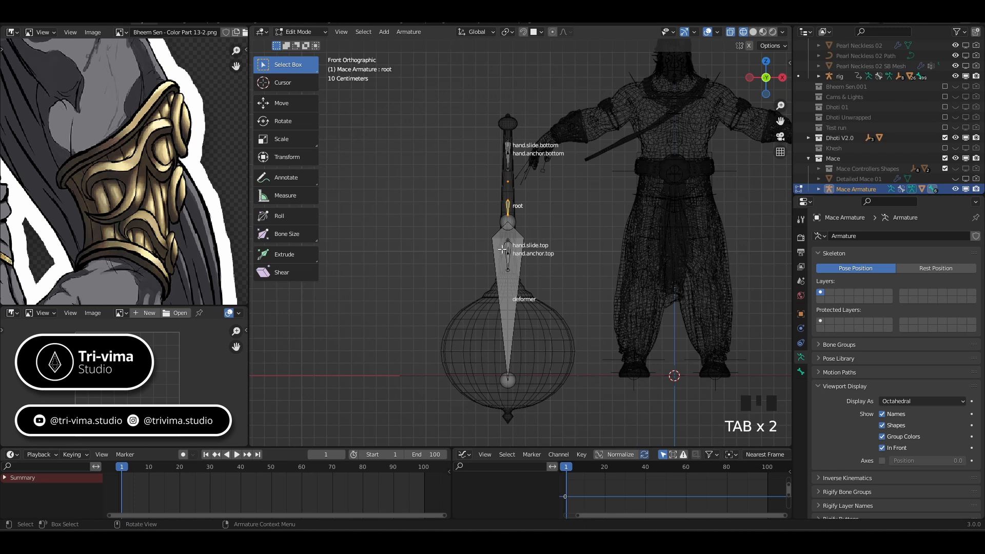
mouse_move(501, 245)
mouse_down()
mouse_move(528, 245)
mouse_move(497, 237)
mouse_up()
key(g)
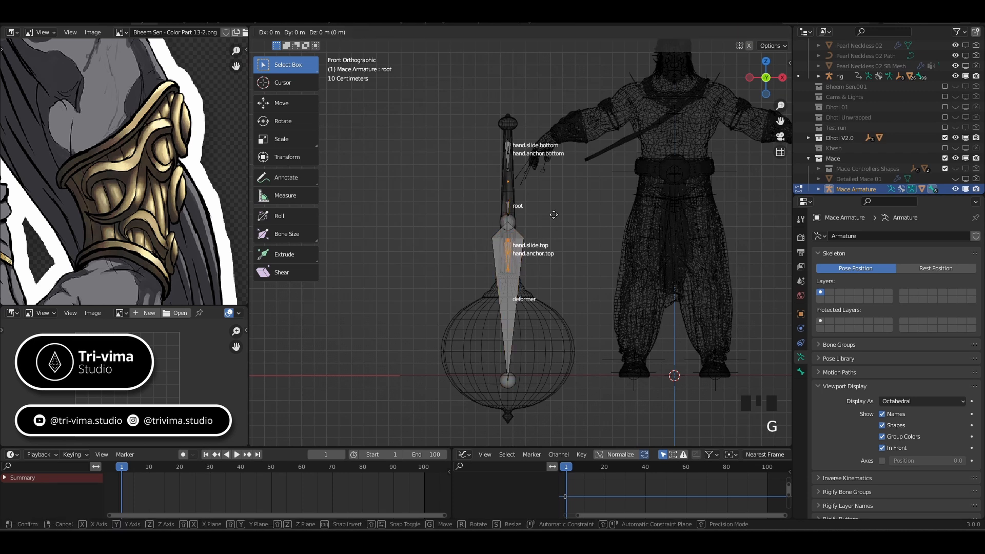
key(z)
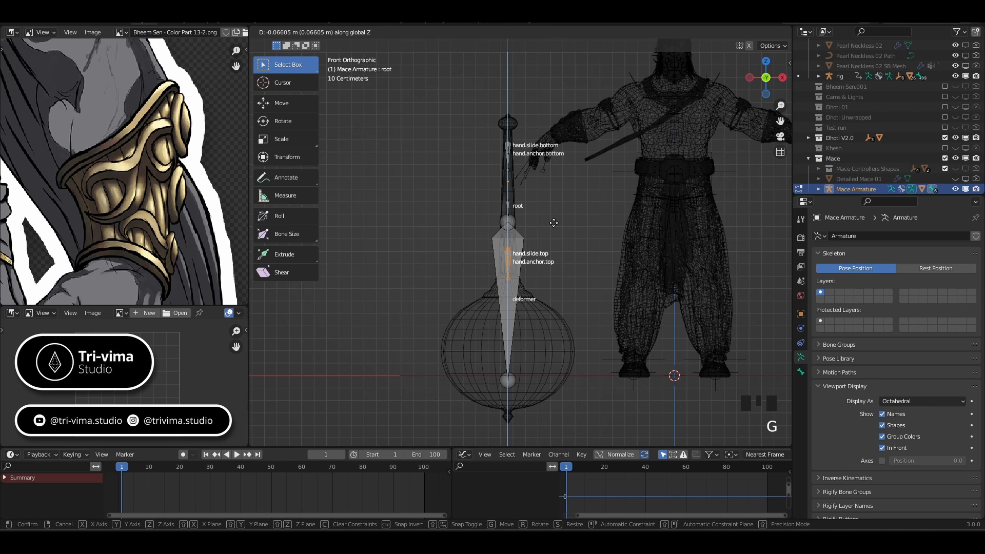
click(553, 222)
key(Tab)
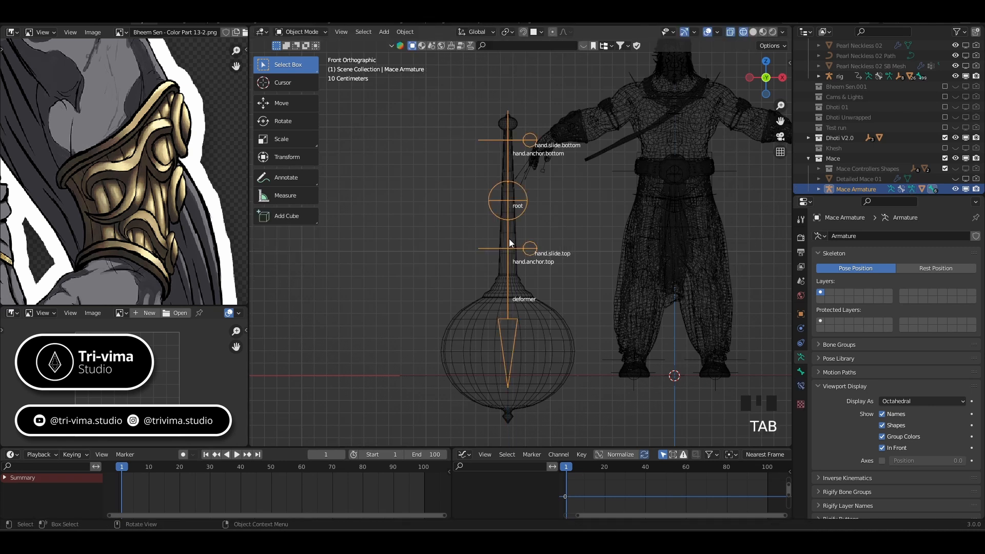
click(489, 206)
Snap the 3D cursor to the head joint of the root bone in Edit Mode.
key(Tab)
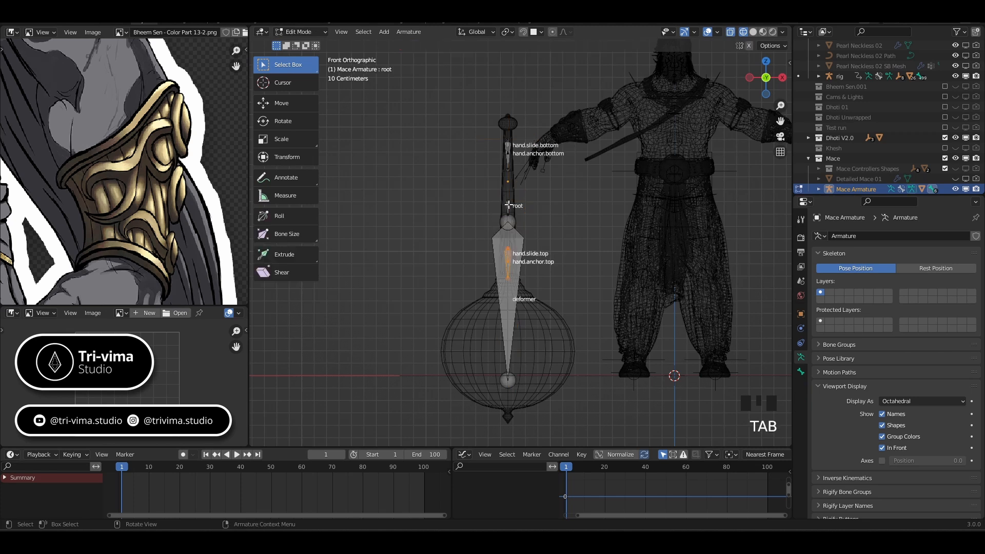
click(508, 205)
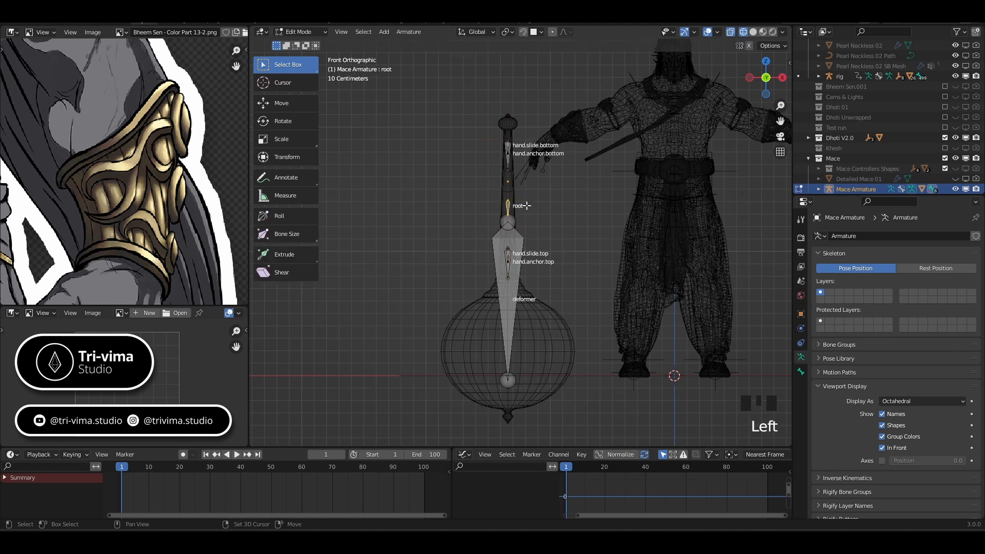
key(shift+s)
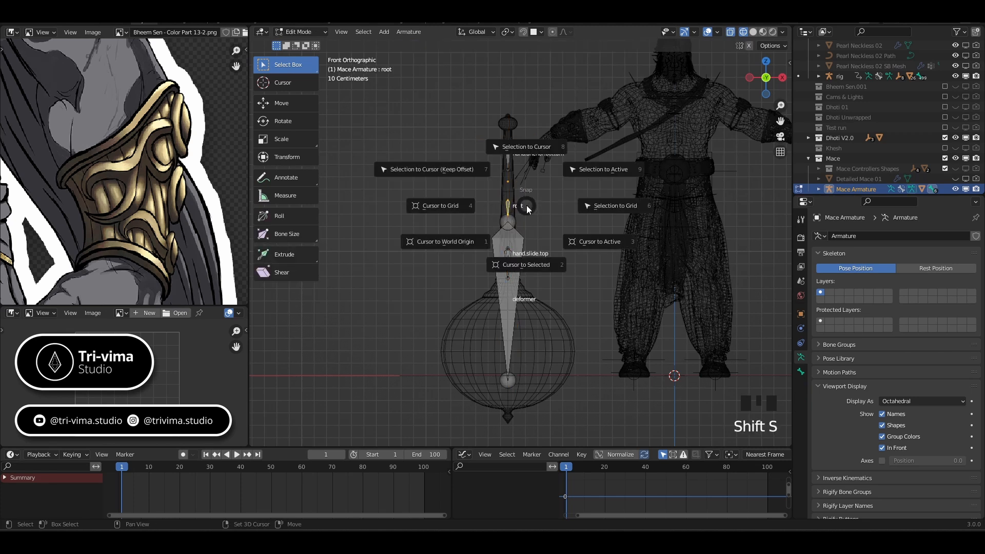
click(529, 266)
scroll(531, 228, up, 4)
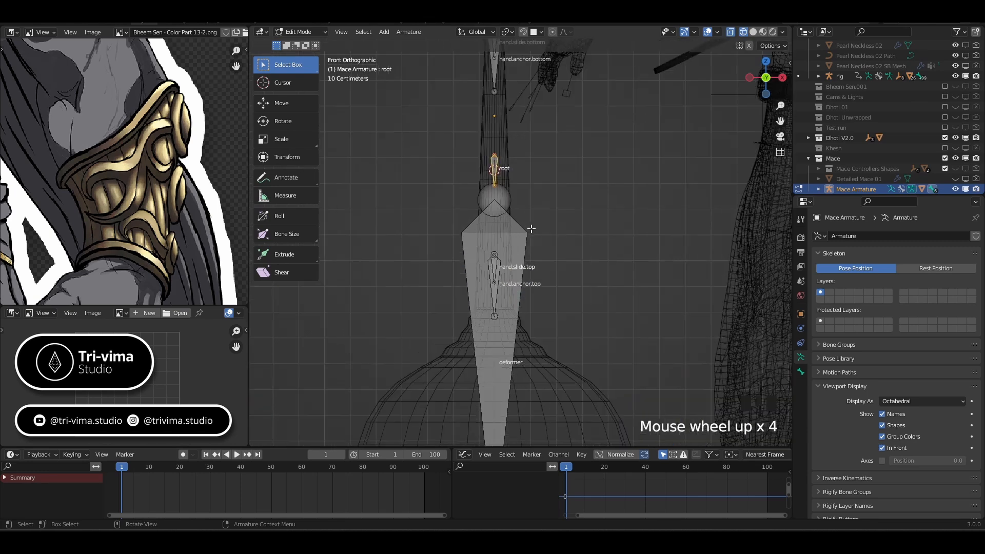
click(494, 157)
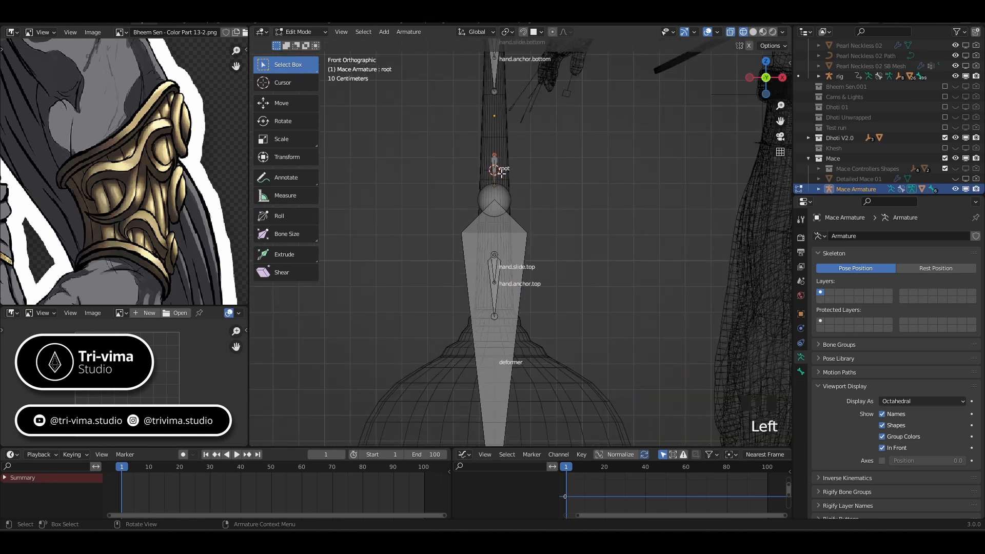
key(shift+s)
click(502, 212)
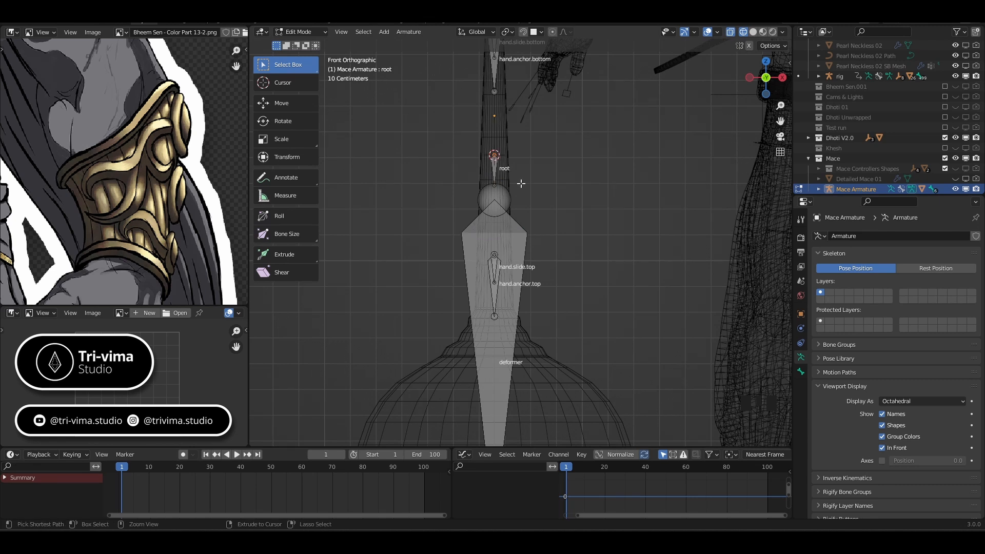
Set the mace armature's origin to the 3D cursor in Object Mode.
key(ctrl+Tab)
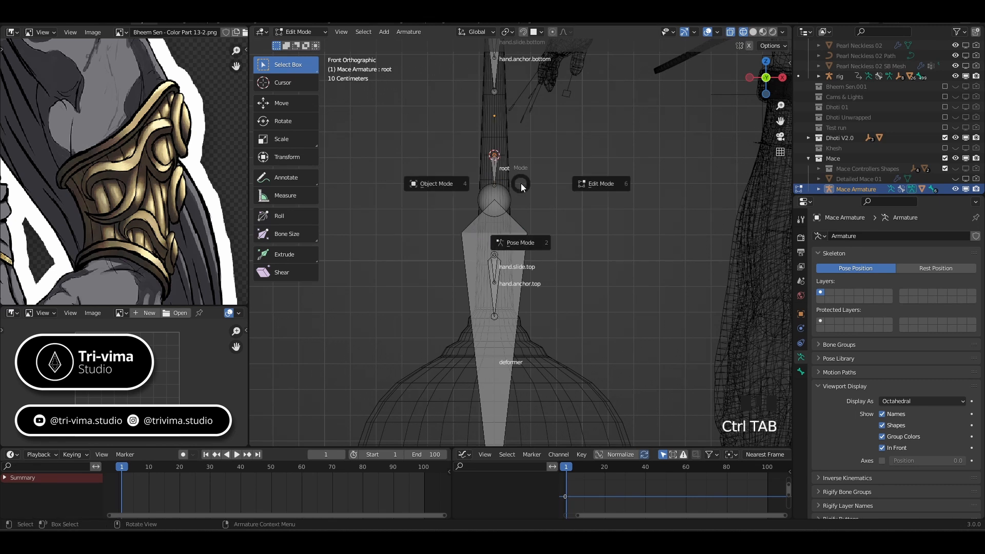
click(446, 183)
right_click(488, 170)
mouse_move(488, 171)
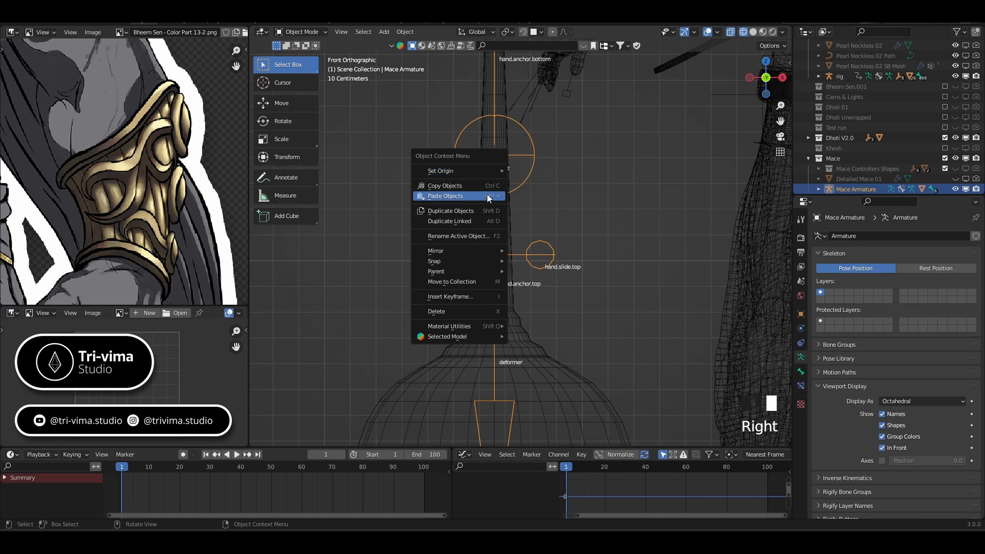
click(555, 197)
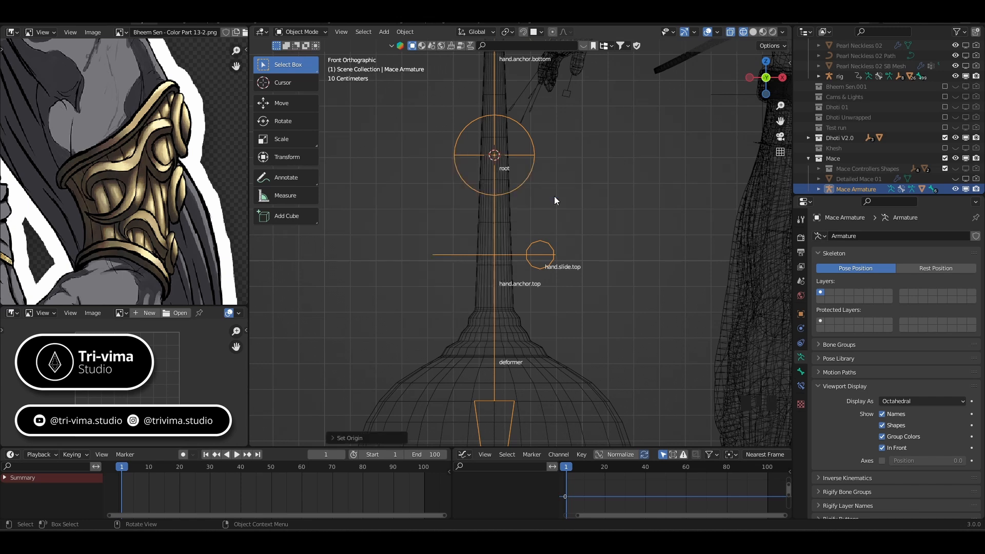
scroll(572, 202, down, 5)
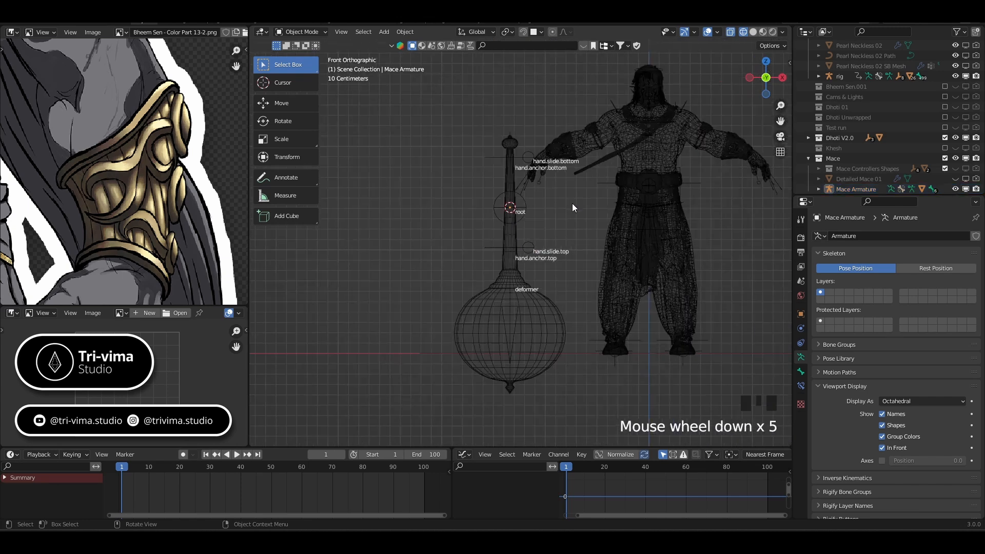
click(525, 204)
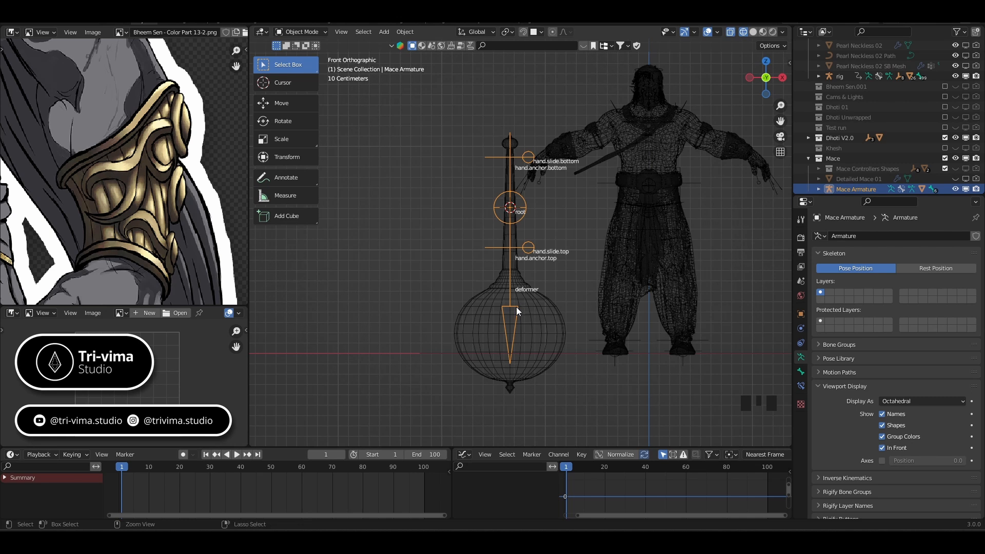
Move the deformer bone's lower joint down along Z by about 0.25 m toward the tip of the mace head.
key(Tab)
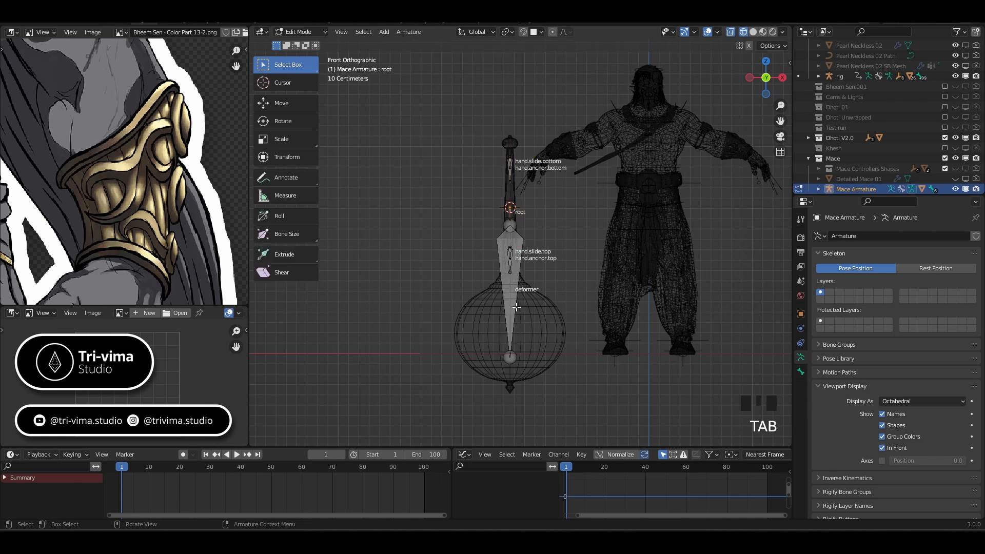
click(523, 356)
key(g)
key(z)
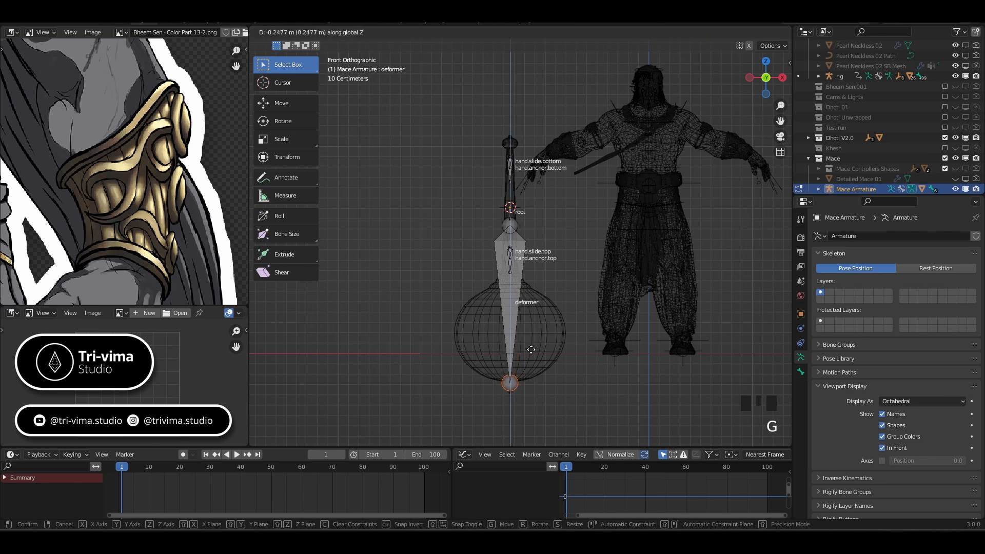
click(531, 349)
key(Tab)
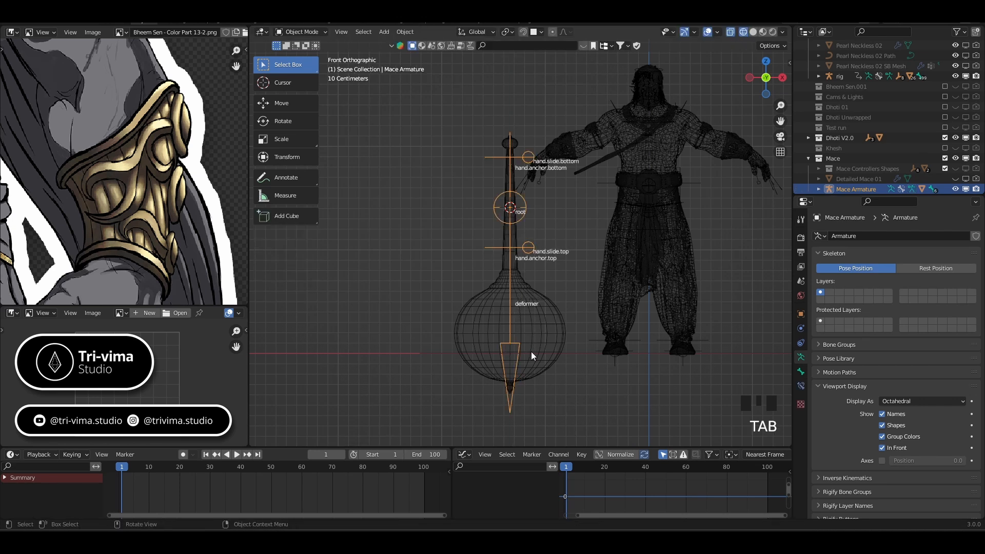
Nudge the deformer bone's lower joint back up along Z until its controller's point meets the mace's bottom tip.
key(Tab)
key(g)
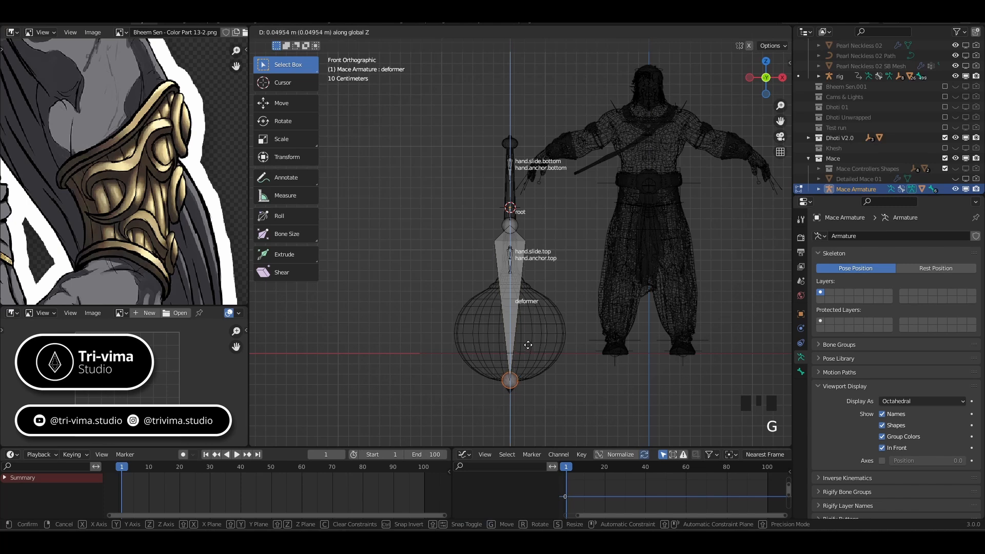
click(527, 343)
key(Tab)
key(Tab)
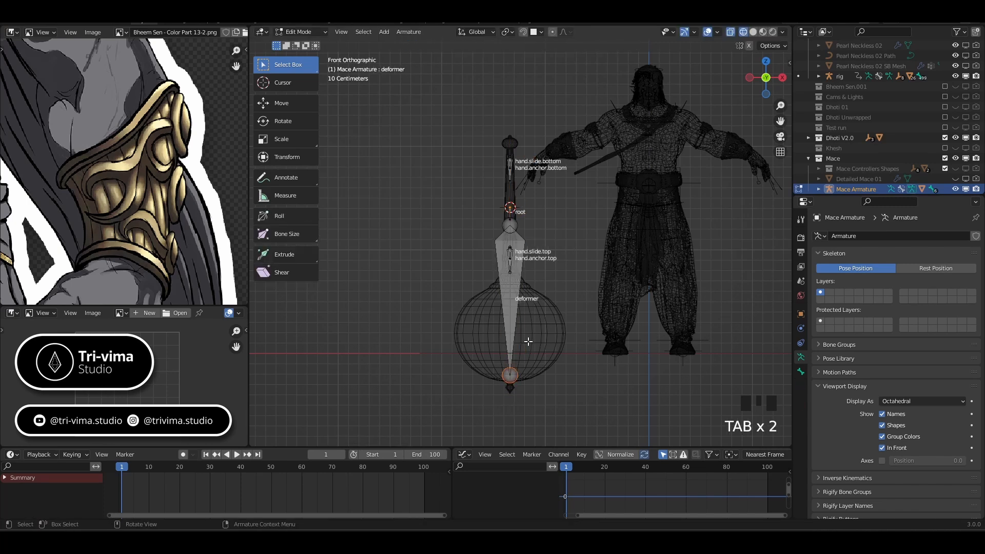
key(g)
click(528, 335)
key(Tab)
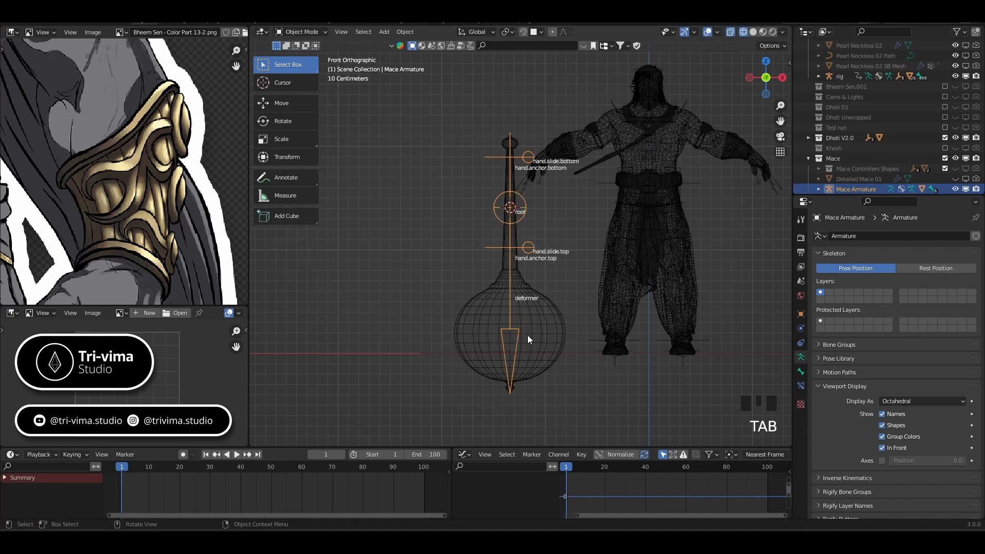
Identify the upper handle controller by selecting it in Pose Mode, and return to Object Mode.
scroll(464, 130, up, 3)
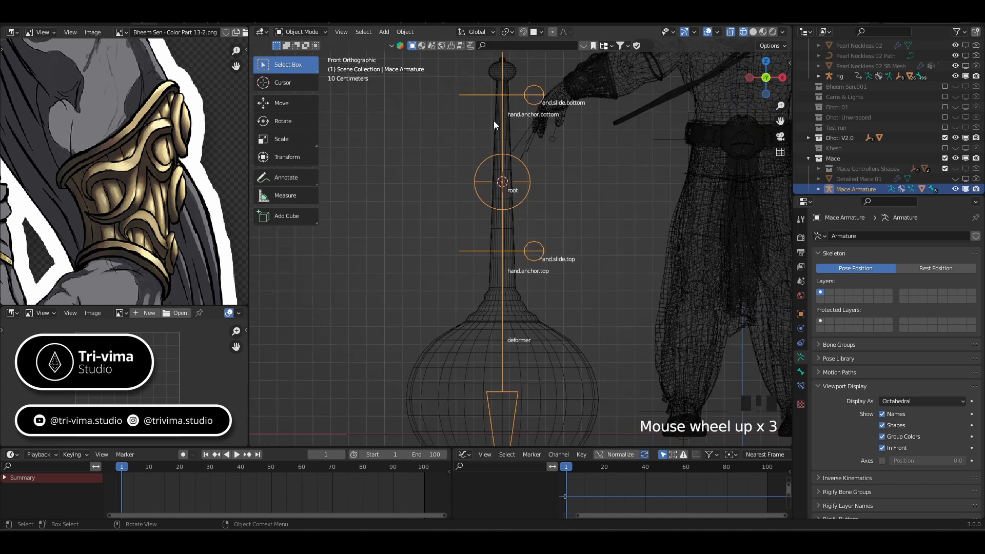
shift+middle_drag(497, 106, 482, 188)
scroll(482, 162, up, 4)
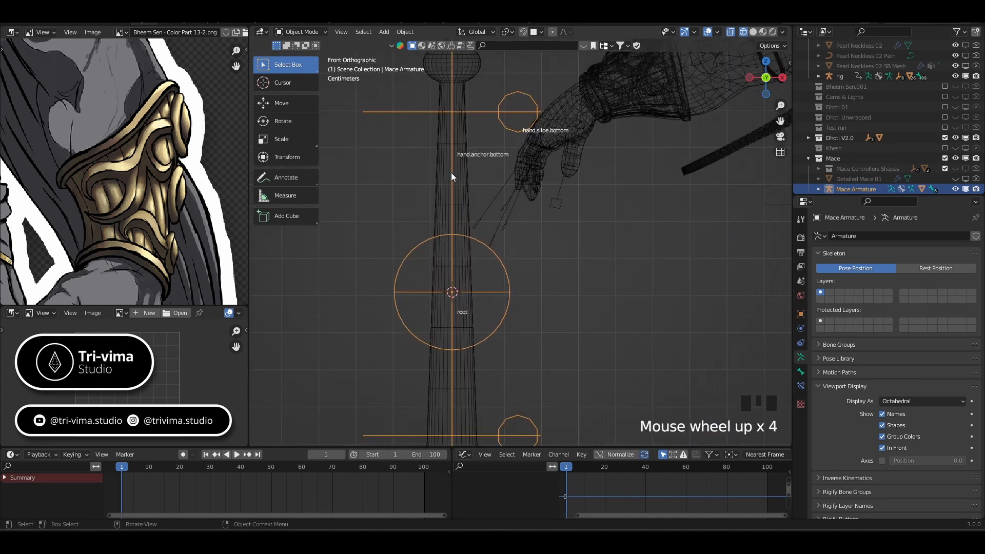
scroll(436, 154, down, 1)
click(416, 130)
key(ctrl+Tab)
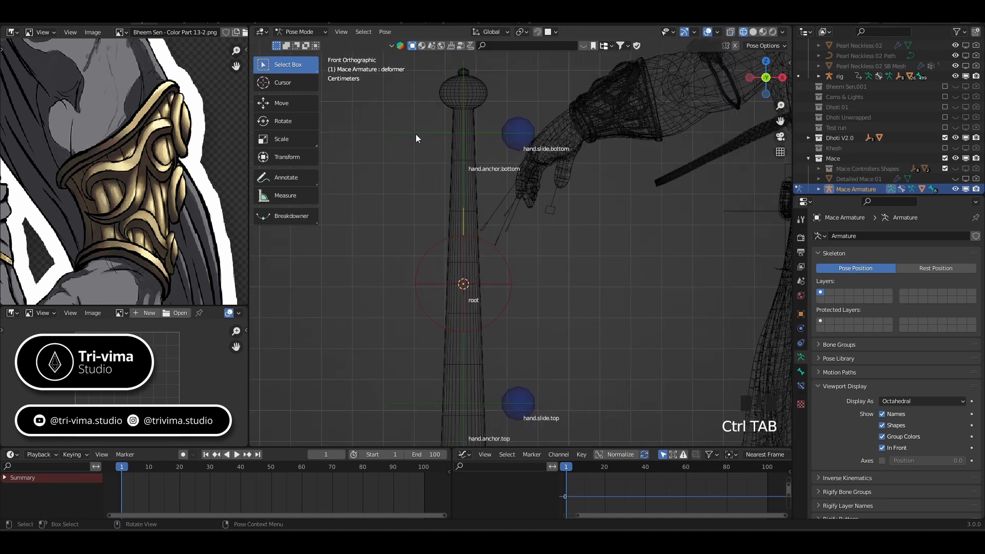
click(413, 134)
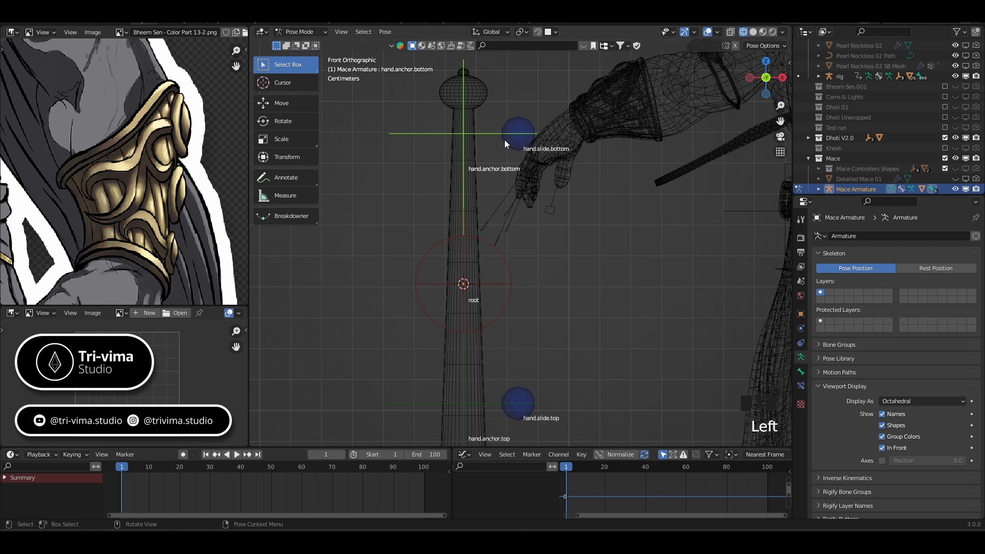
key(ctrl+Tab)
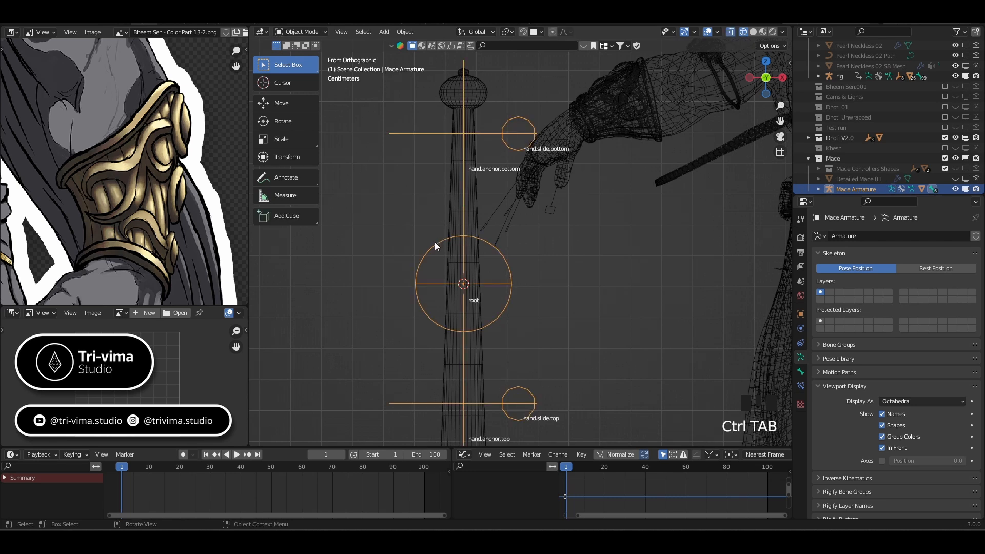
In Edit Mode, move the hand.slide.bottom and hand.anchor.bottom bones slightly down the mace handle, and return to Object Mode.
key(Tab)
drag(434, 121, 488, 212)
key(g)
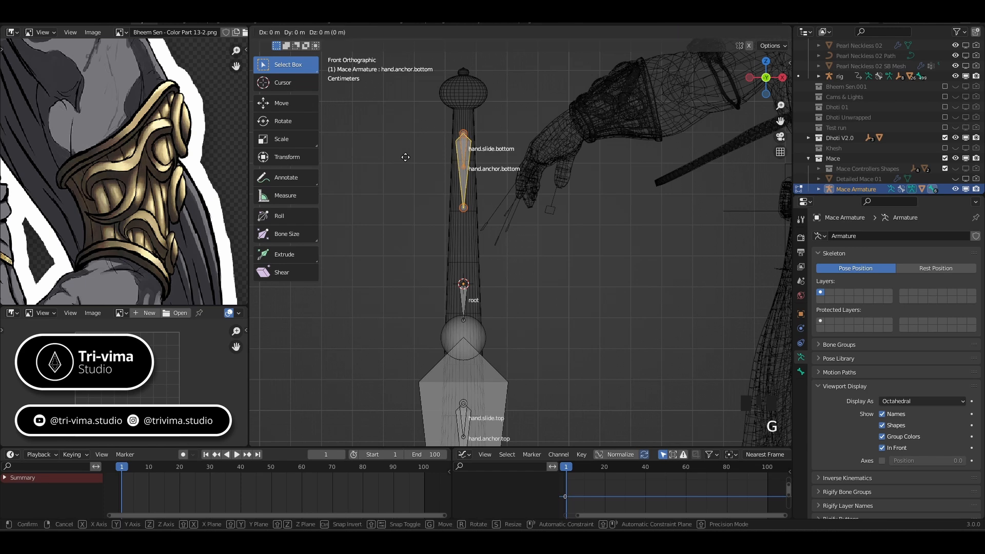
click(401, 168)
key(Tab)
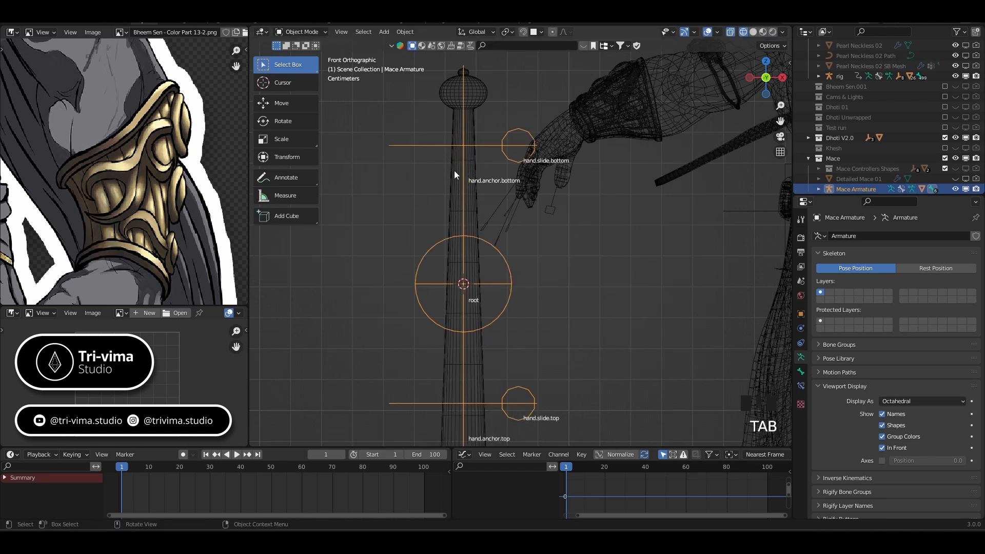
Snap the 3D cursor back to the world origin.
scroll(462, 172, down, 3)
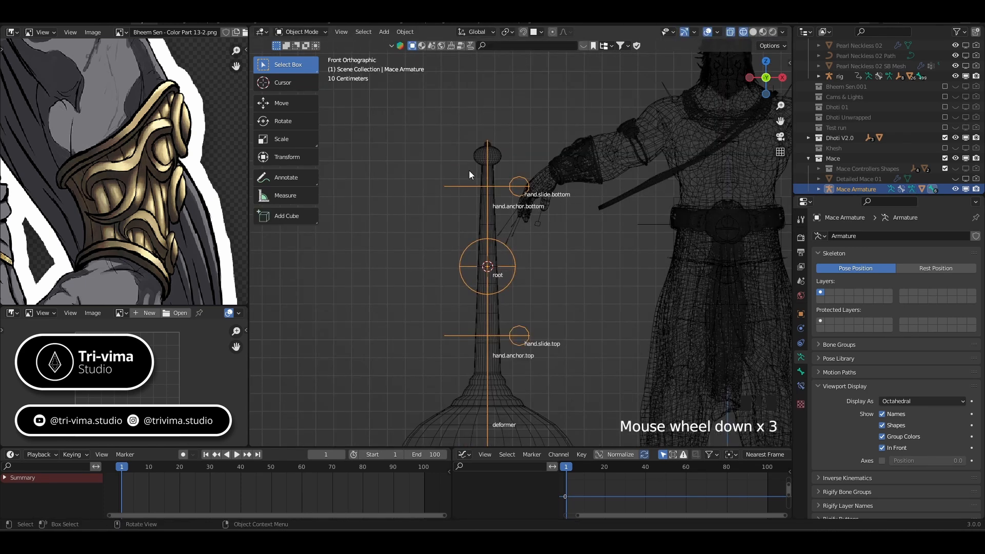
scroll(483, 214, down, 3)
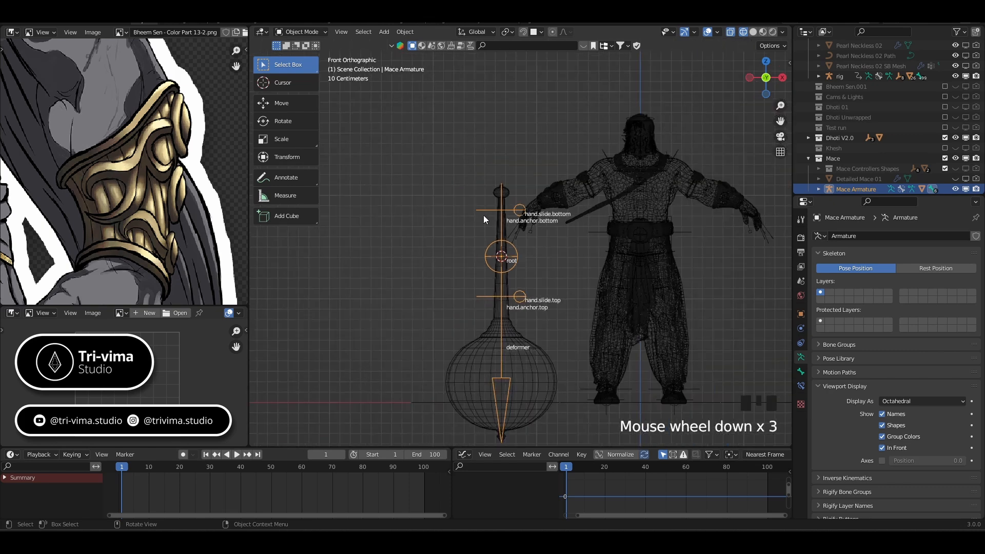
key(shift+s)
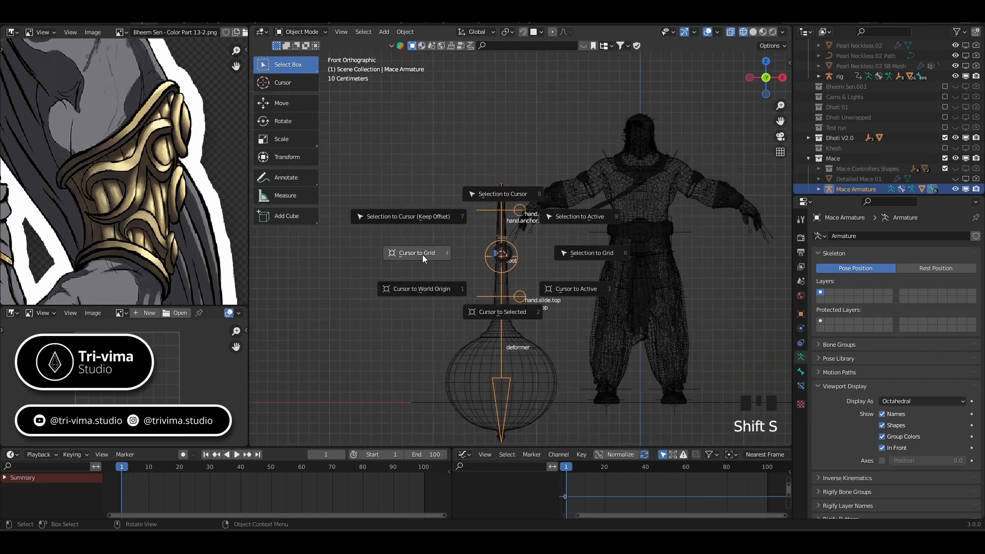
click(426, 288)
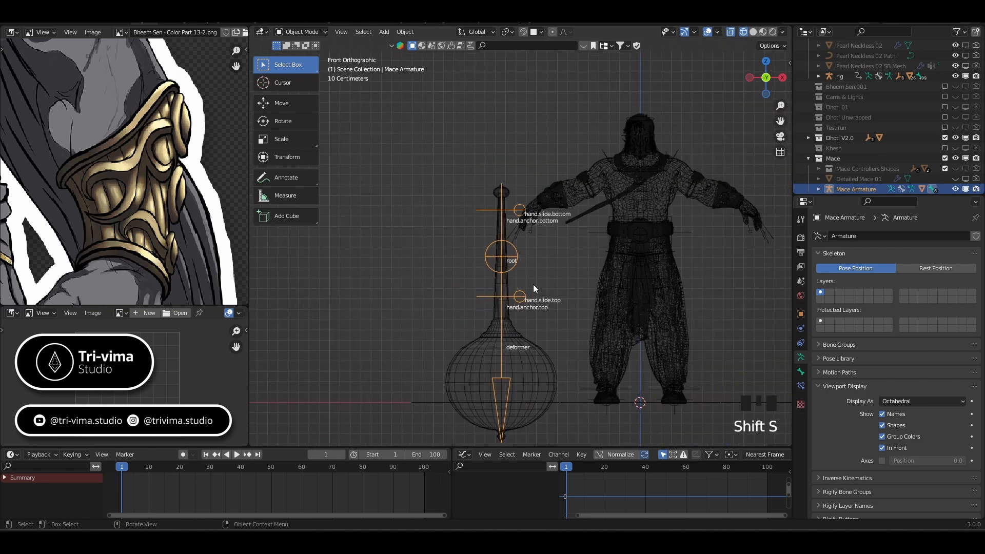
shift+middle_drag(528, 256, 467, 212)
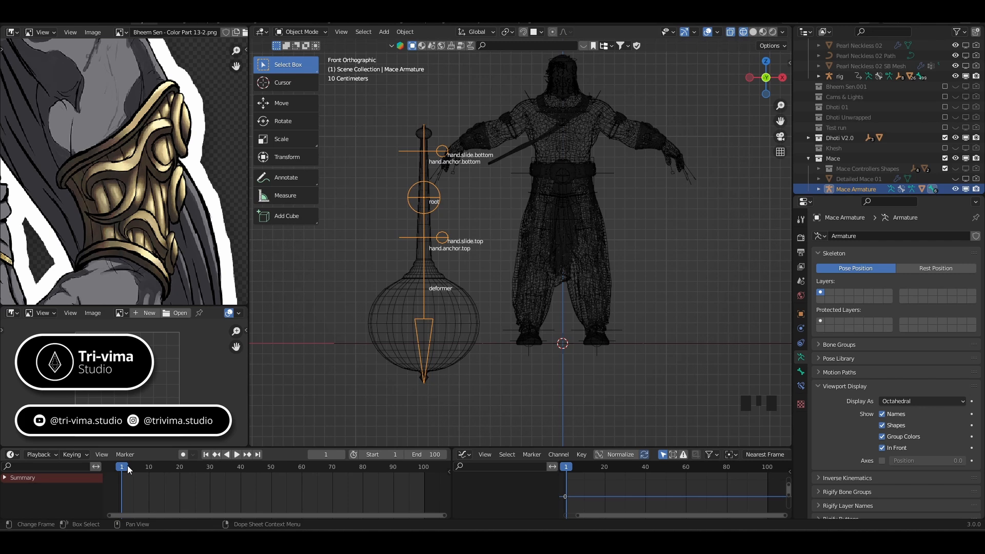
Go to frame 2 and switch the 3D viewport from wireframe to solid shading.
mouse_move(127, 467)
mouse_down()
mouse_move(371, 476)
mouse_move(115, 484)
mouse_move(124, 485)
mouse_up()
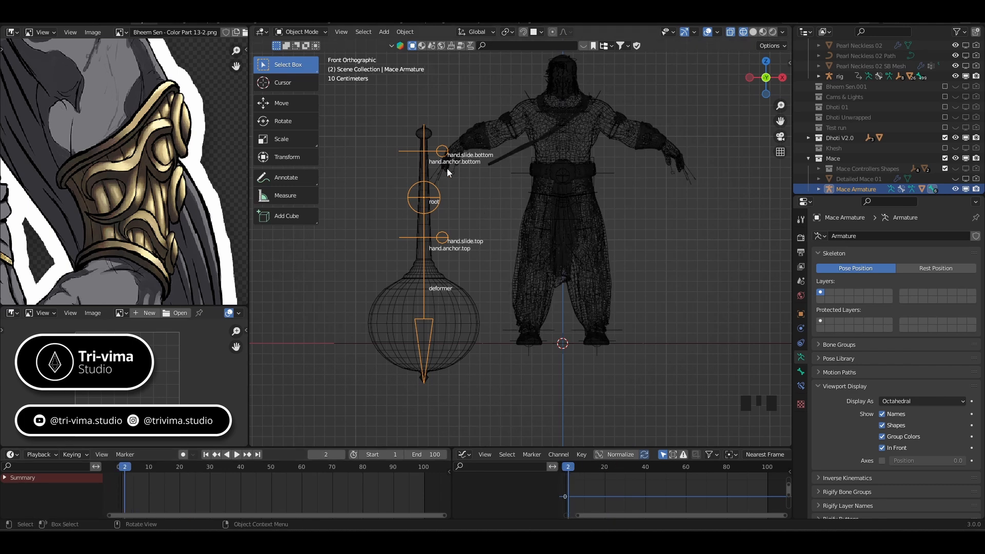
middle_drag(461, 157, 509, 162)
key(z)
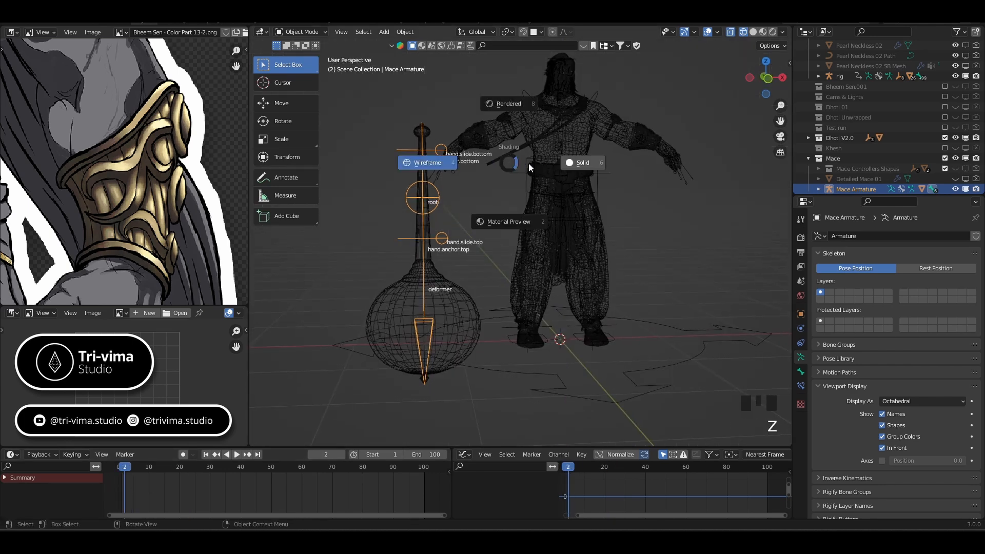
click(558, 175)
middle_drag(459, 186, 519, 229)
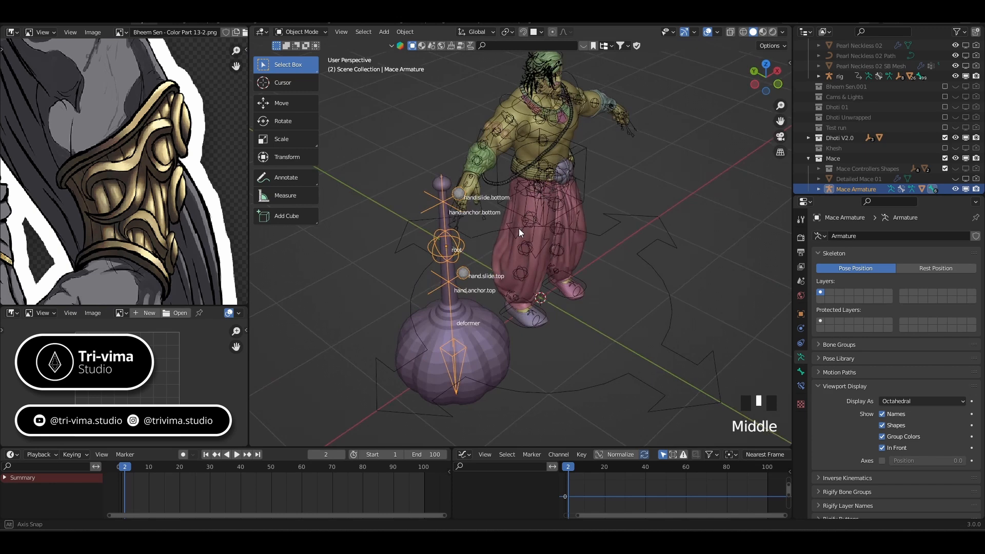
Enter Pose Mode on the character rig and select the bones of the hand nearest the mace.
click(471, 187)
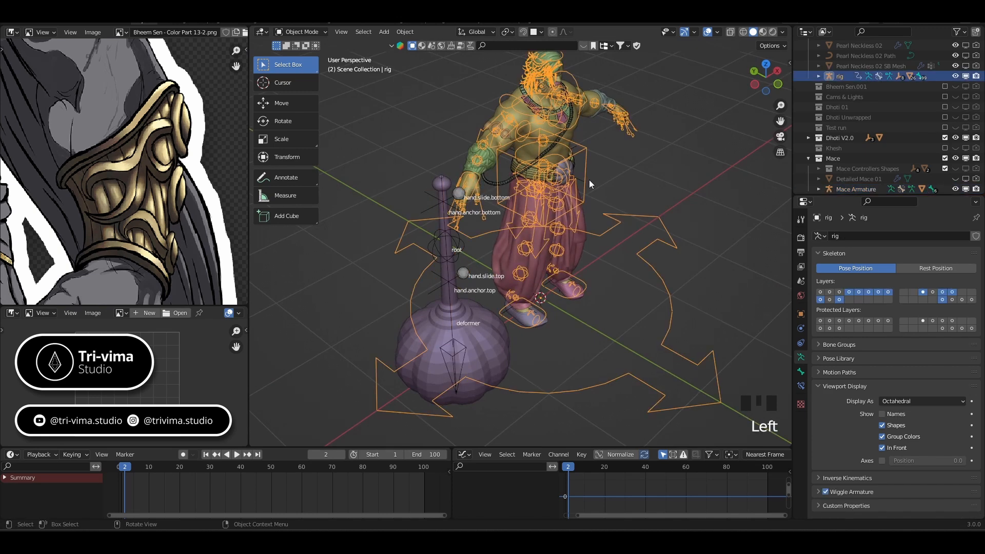
middle_drag(588, 180, 531, 189)
key(ctrl+Tab)
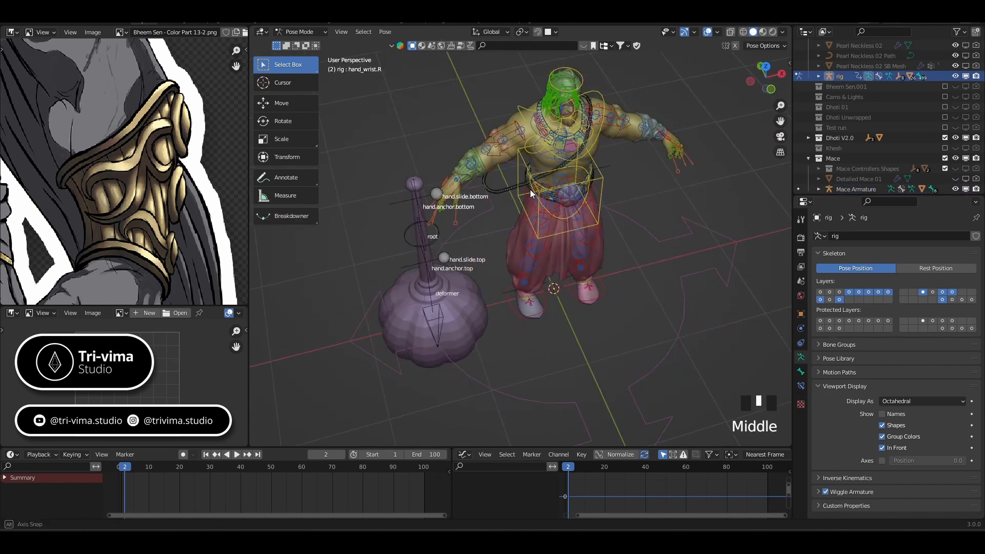
scroll(449, 191, up, 3)
drag(335, 227, 407, 101)
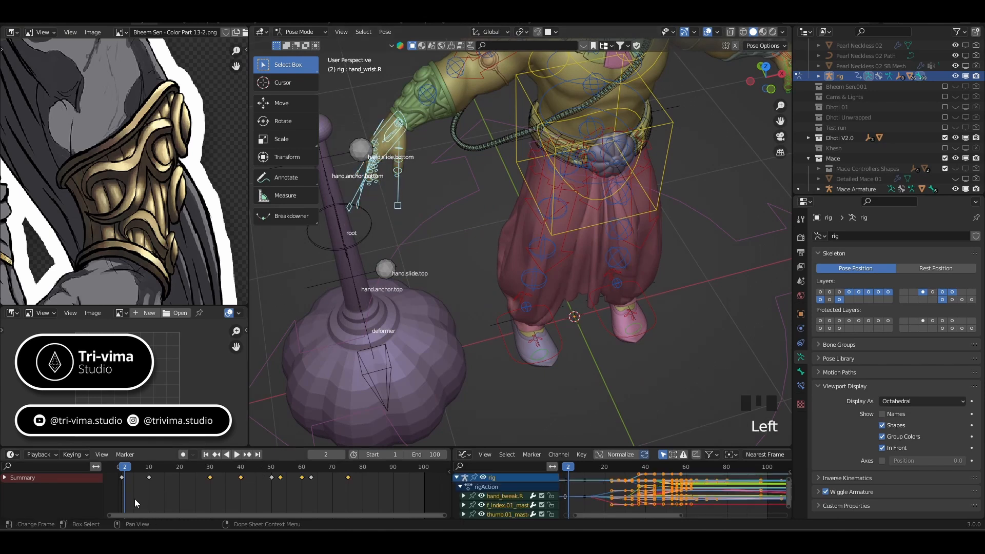
Play and scrub the character's existing animation, stopping at frame 30.
drag(113, 494, 359, 474)
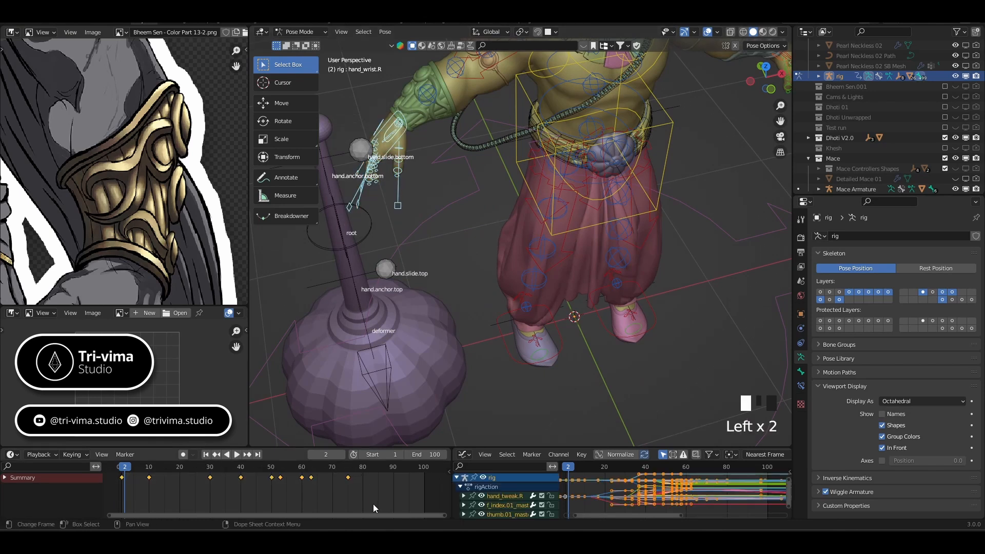
drag(374, 506, 174, 470)
click(237, 454)
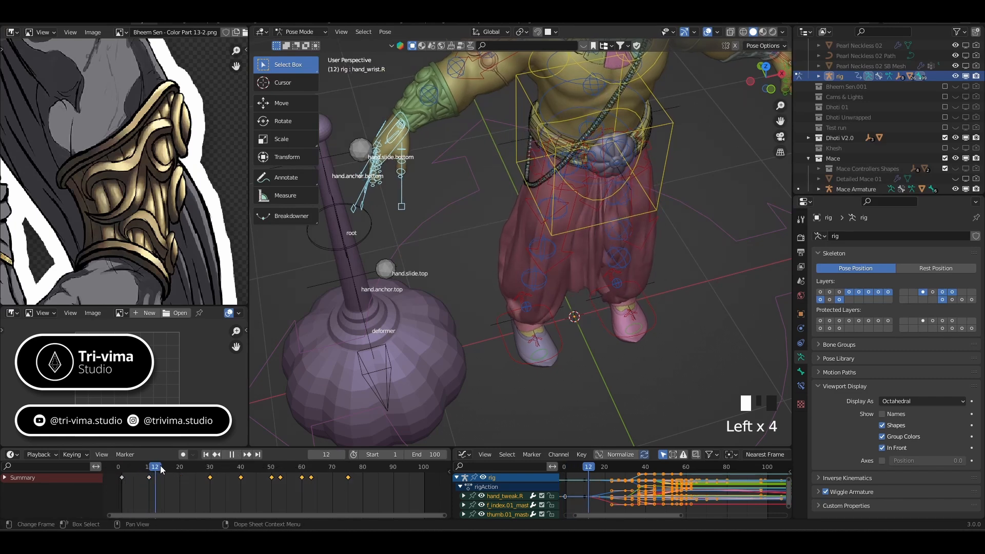
drag(215, 468, 211, 471)
click(231, 454)
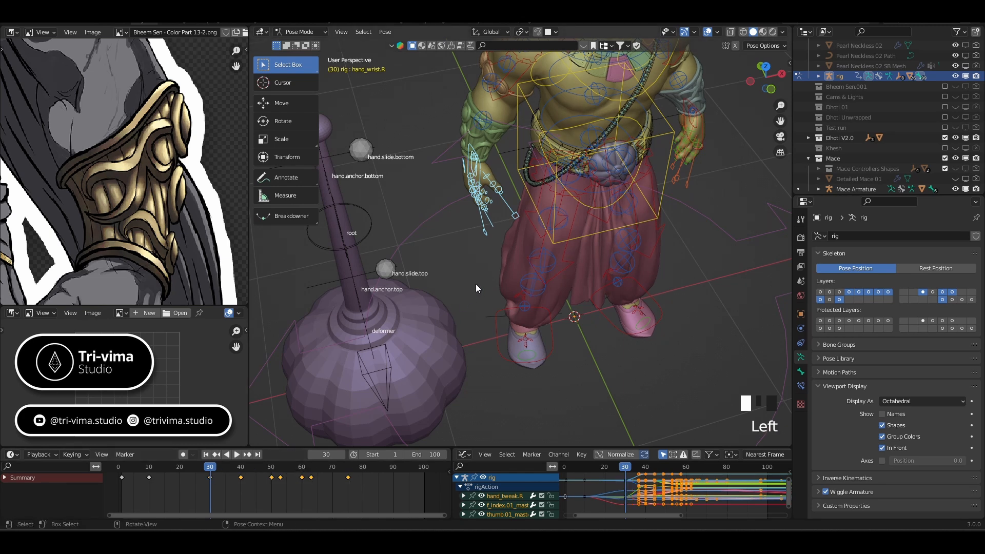
Select all of the rig's bones and delete every keyframe after frame 30.
key(a)
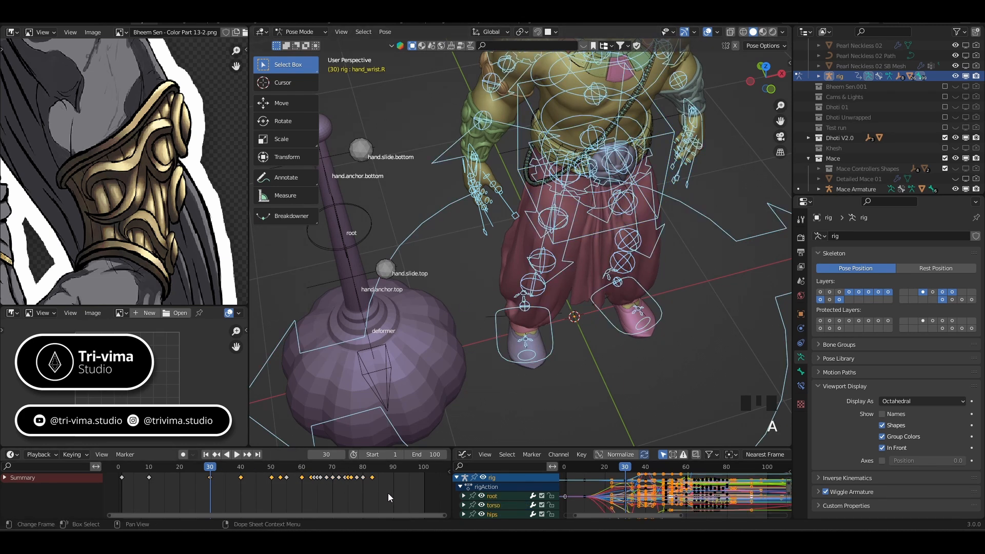
drag(388, 497, 223, 468)
right_click(241, 478)
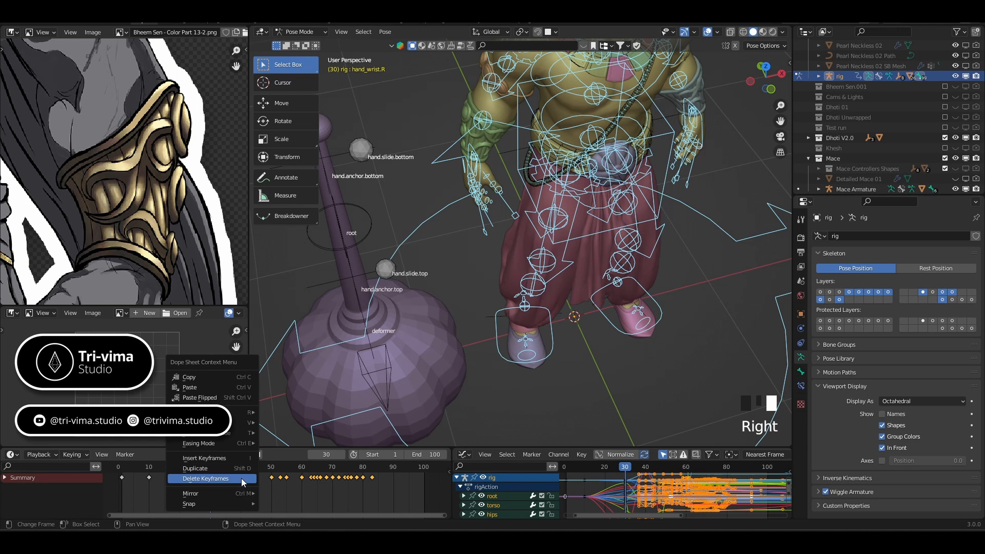
click(244, 480)
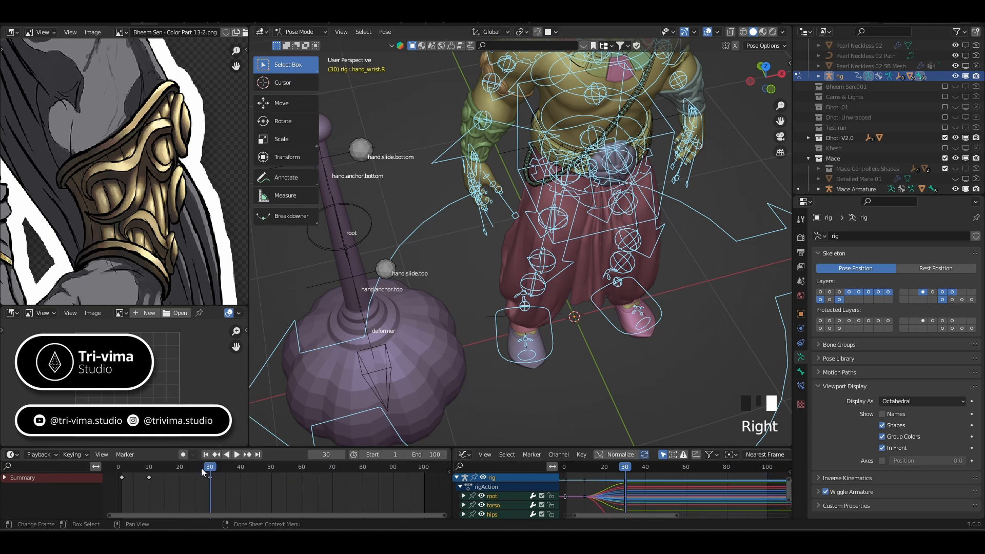
Play and scrub through the trimmed animation, and stop playback at frame 1.
drag(201, 468, 118, 481)
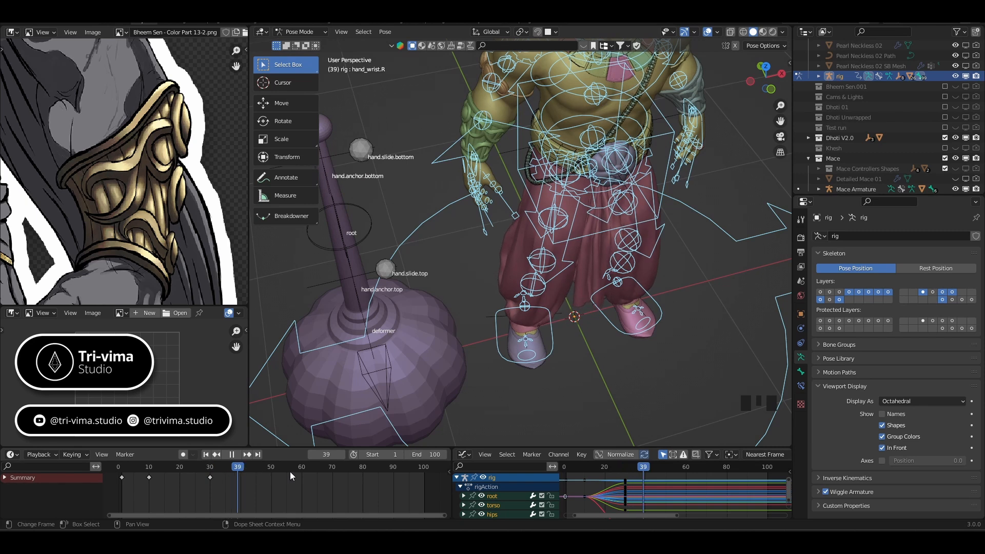
click(131, 480)
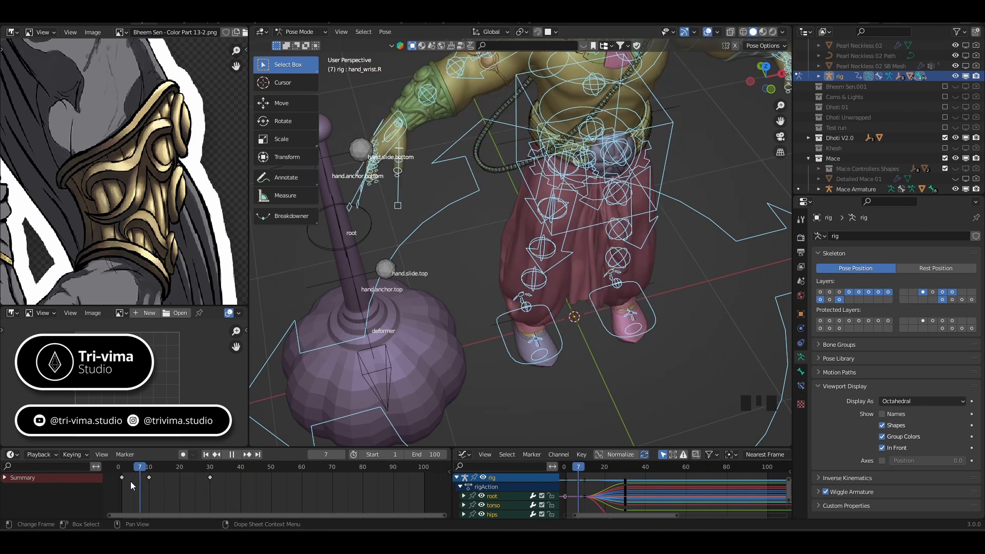
click(123, 481)
key(space)
scroll(510, 248, down, 2)
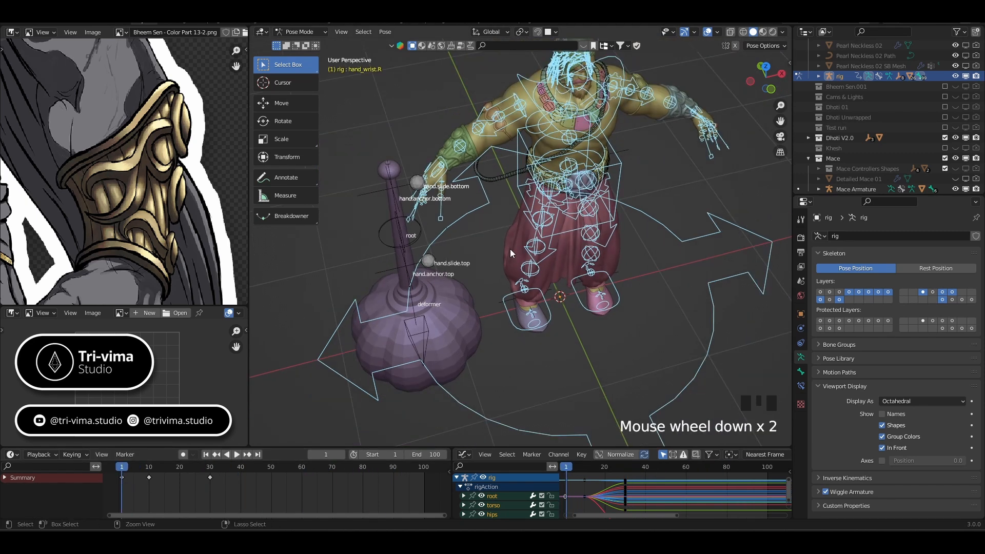
Return the character rig to Object Mode, hide the viewport's tool strip and deselect everything.
key(ctrl+Tab)
key(t)
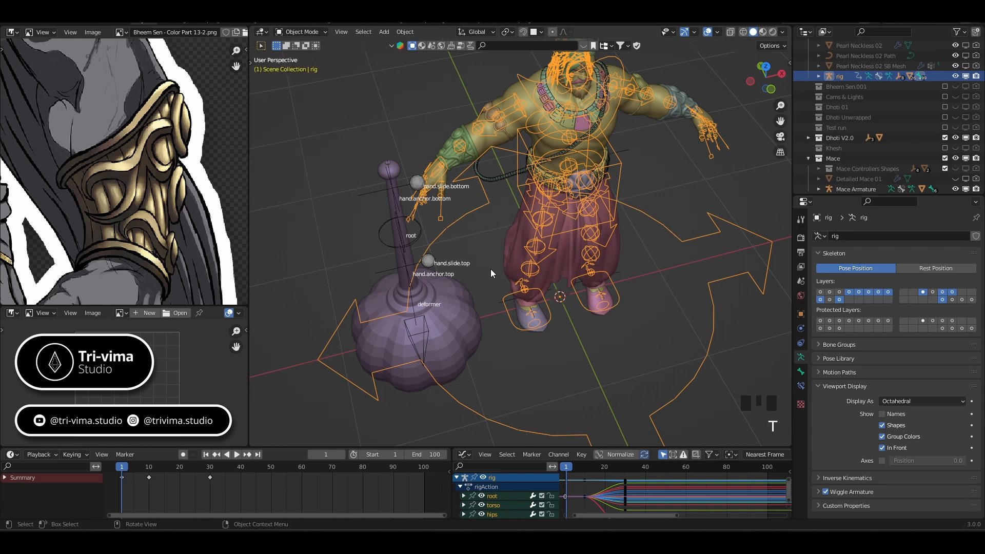
middle_drag(500, 252, 462, 220)
click(476, 217)
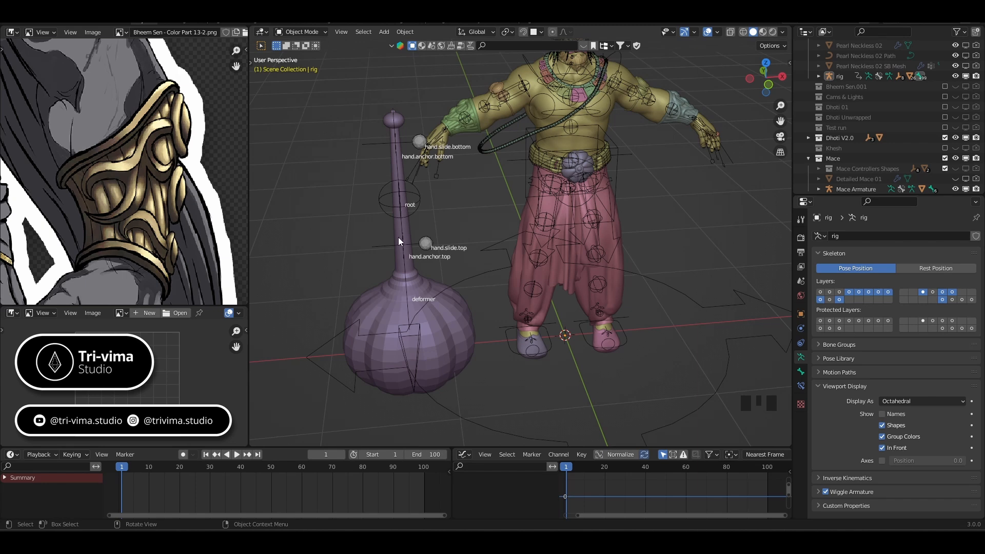
Rotate the mace armature freely with trackball rotation so its handle tilts toward the character's hand.
click(383, 209)
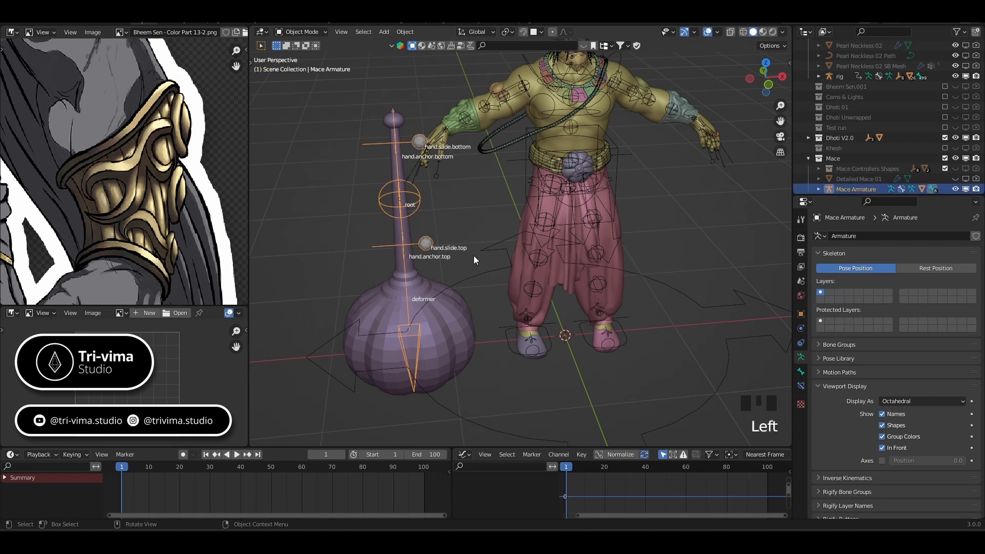
key(r)
key(r)
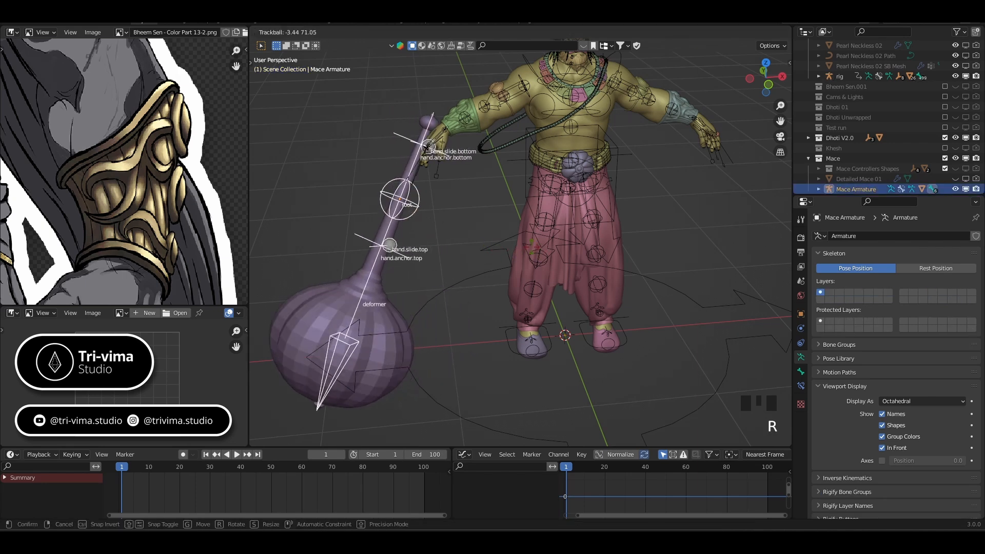
click(429, 200)
Move the mace armature freely toward the character's right hand, bringing the handle close beside it.
middle_drag(430, 201, 462, 216)
key(g)
click(451, 183)
key(g)
click(565, 167)
key(g)
click(474, 218)
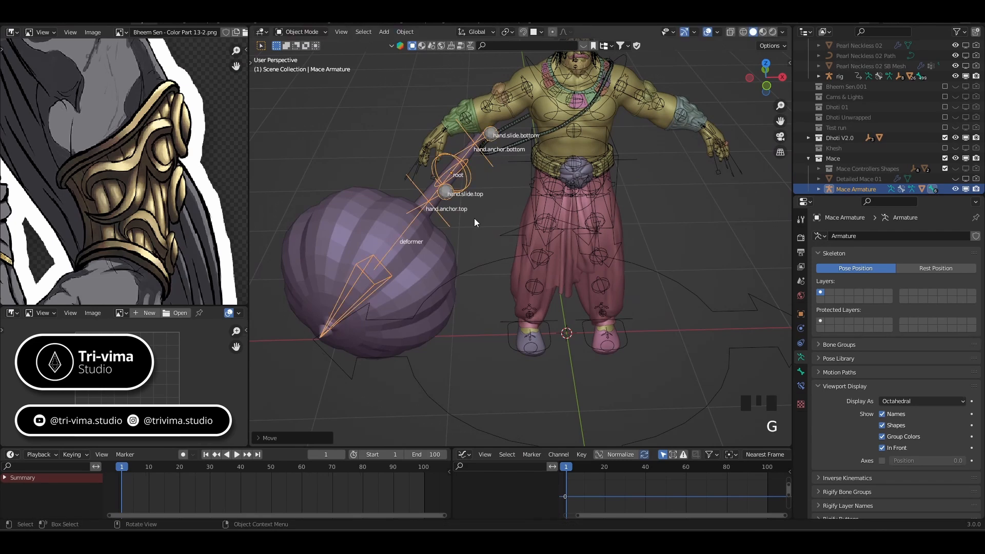
Trackball-rotate the mace armature again so the handle stands more upright beside the right hand.
key(r)
key(r)
click(460, 198)
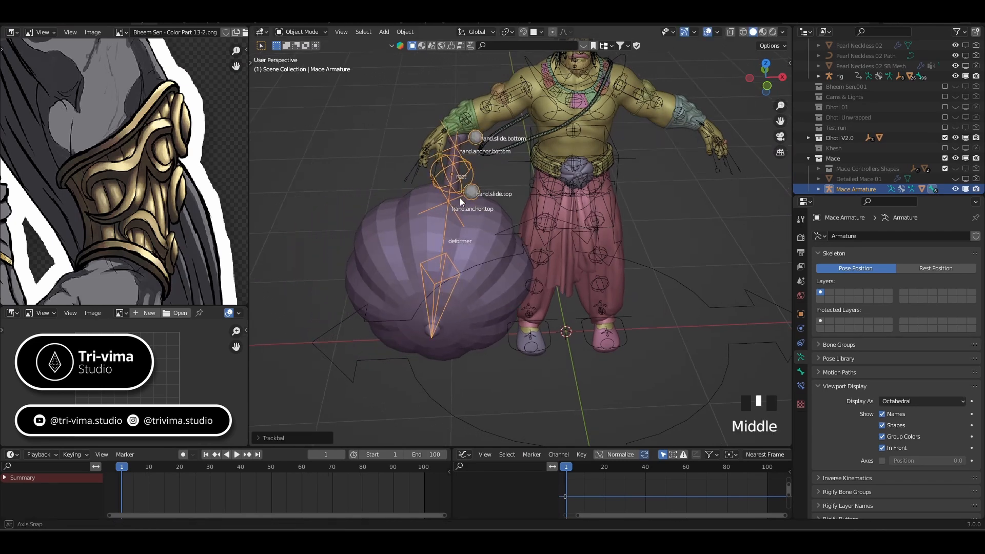
Reposition the mace armature in small moves so the top of its handle meets the character's right hand.
middle_drag(460, 198, 429, 223)
key(g)
click(604, 196)
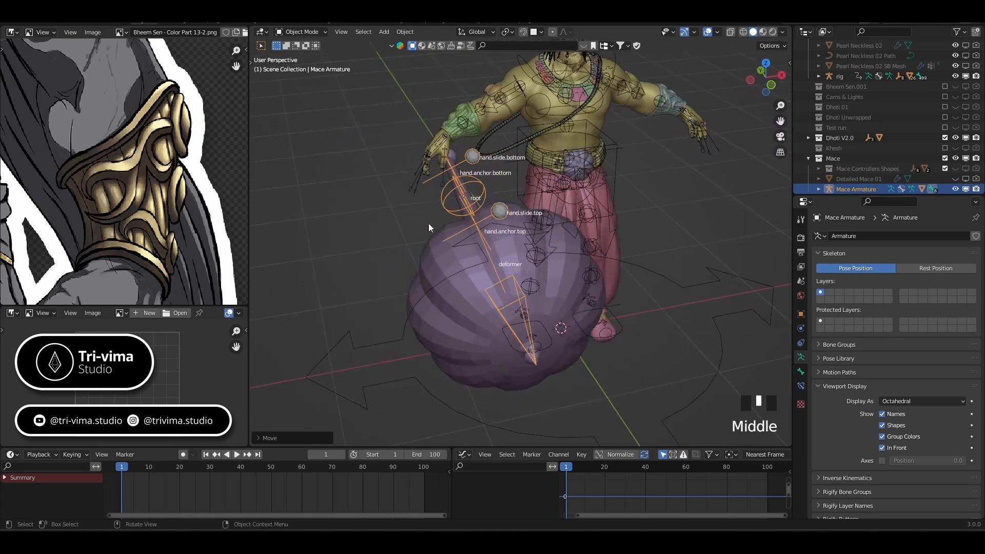
key(g)
click(424, 229)
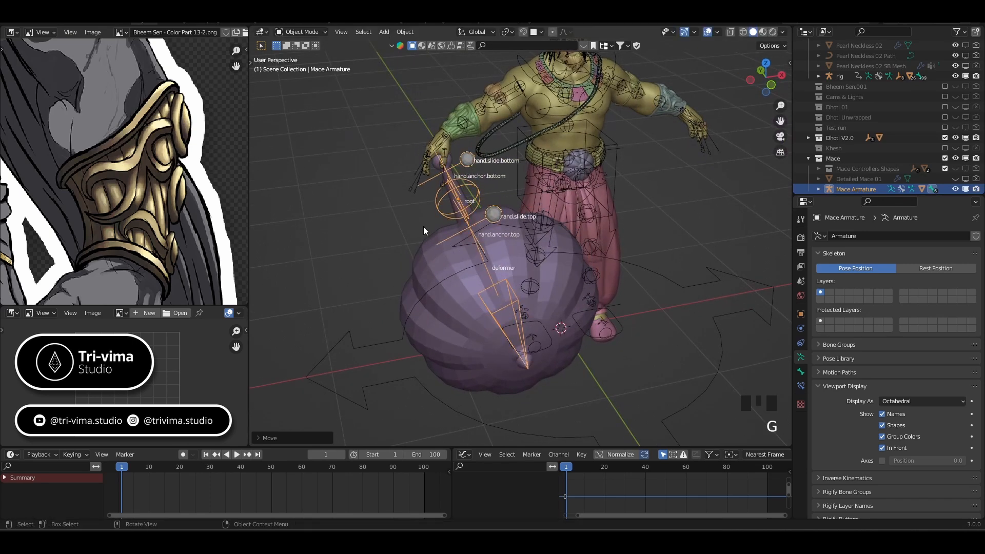
Put the mace armature and character rig into Pose Mode together, and select the hand.slide.bottom controller followed by the hand_wrist.R bone.
shift+click(439, 143)
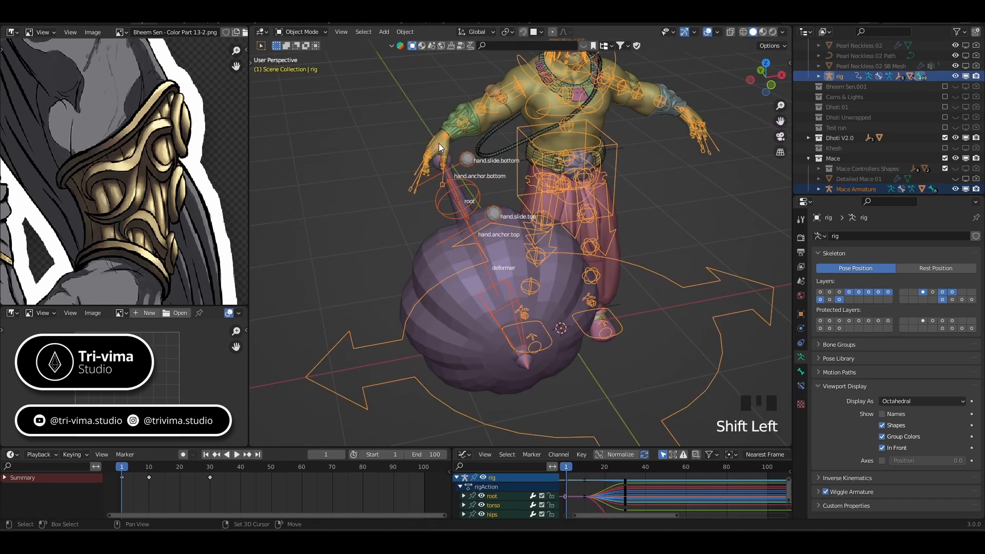
key(ctrl+Tab)
click(438, 144)
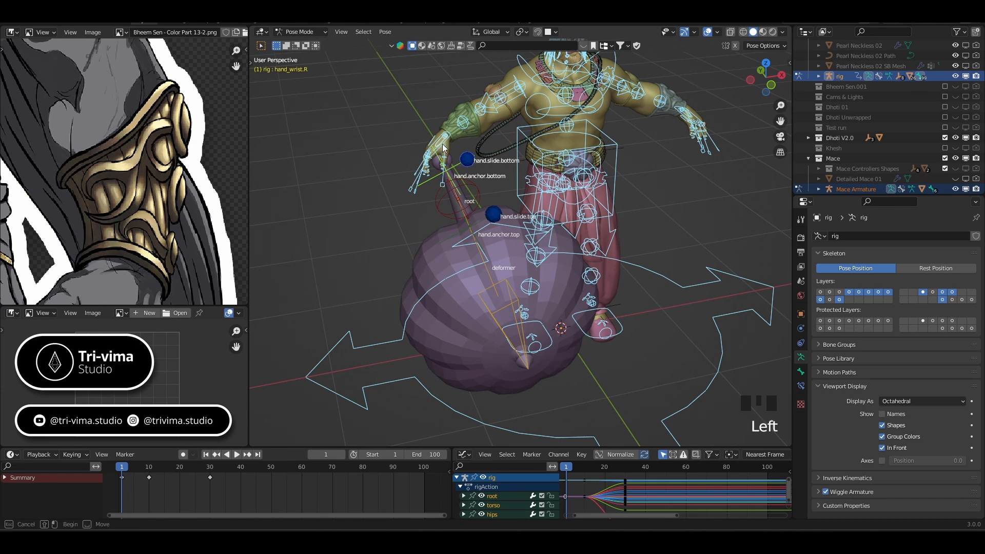
click(437, 148)
click(458, 163)
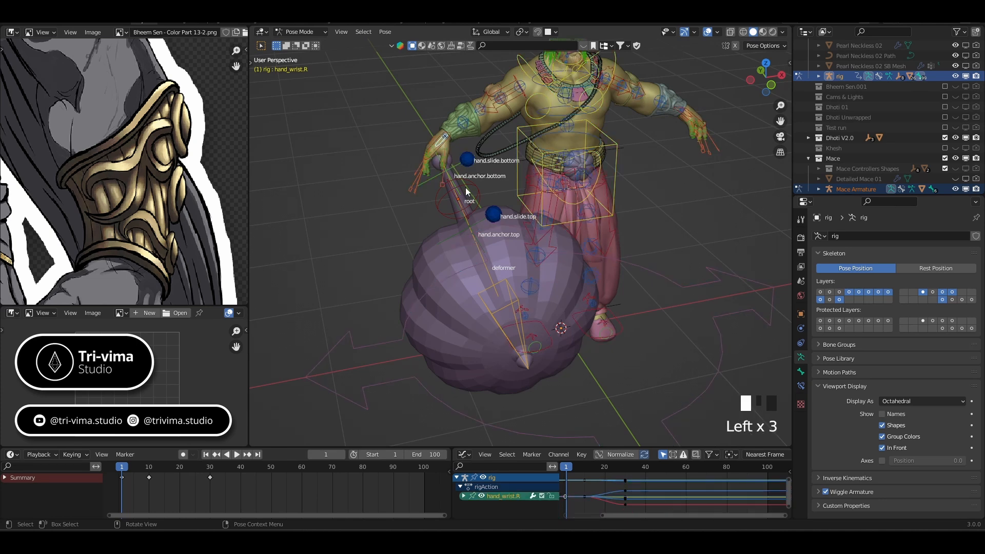
shift+middle_drag(465, 187, 488, 267)
scroll(488, 269, up, 4)
click(489, 269)
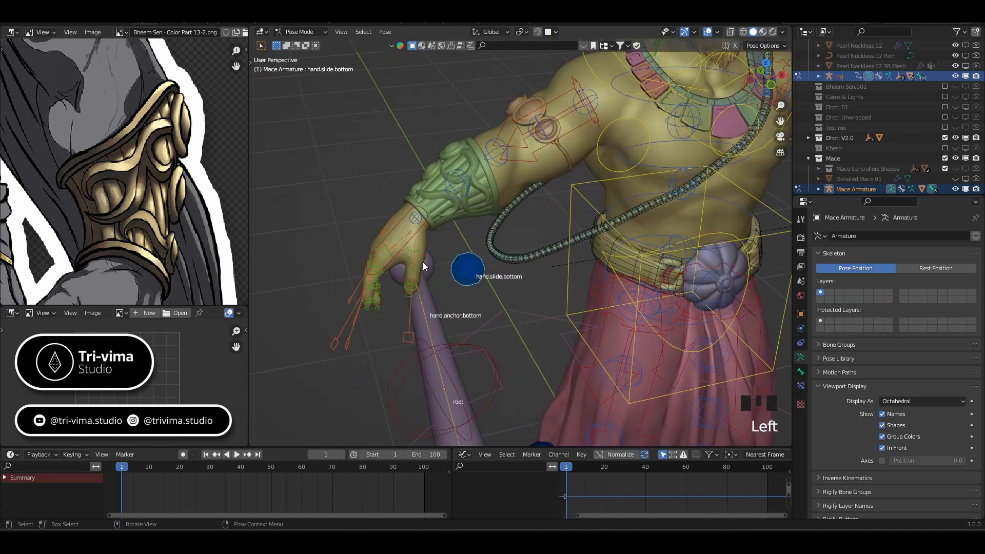
shift+click(400, 252)
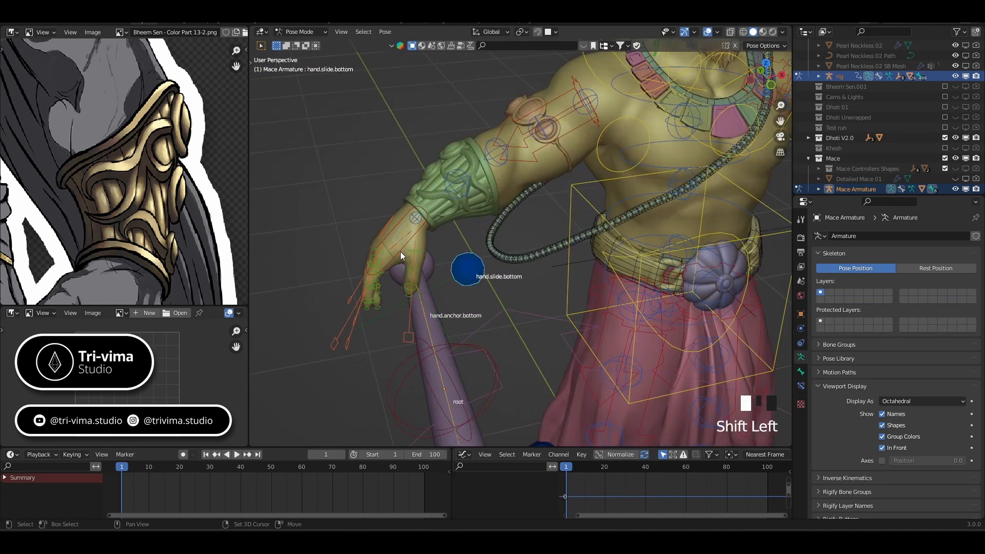
Add a Copy Location constraint to hand_wrist.R targeting the Mace Armature's hand.slide.bottom bone.
click(801, 372)
click(801, 385)
click(841, 236)
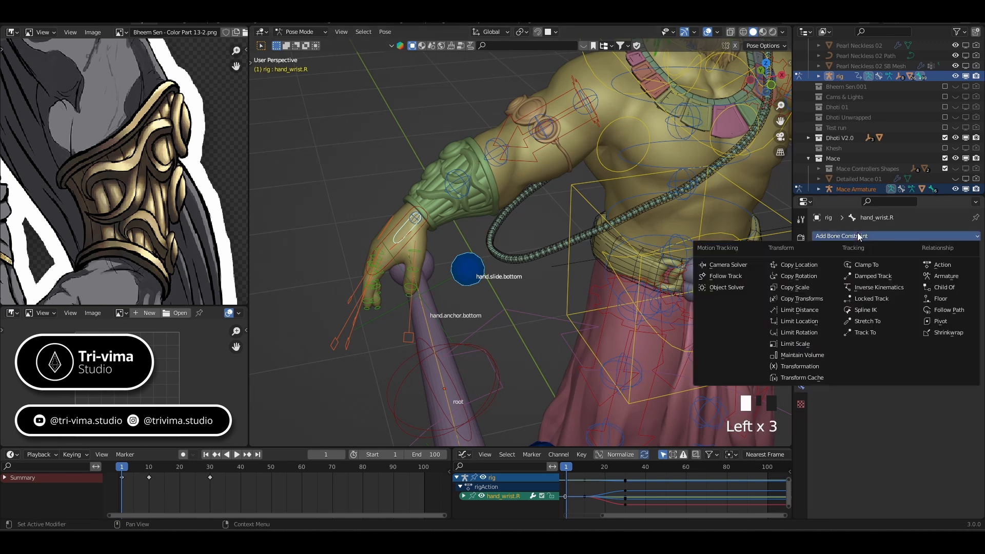
click(817, 266)
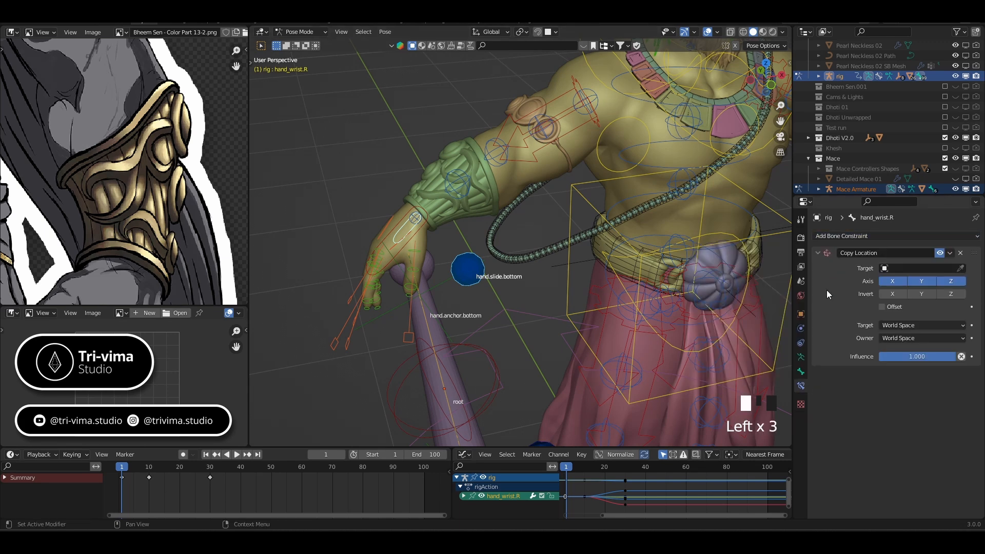
click(962, 269)
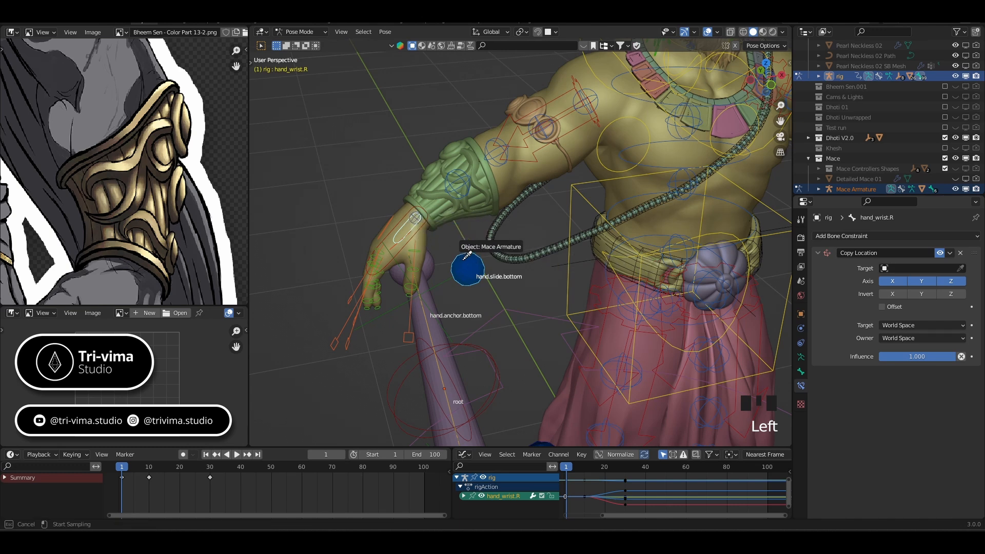
click(547, 323)
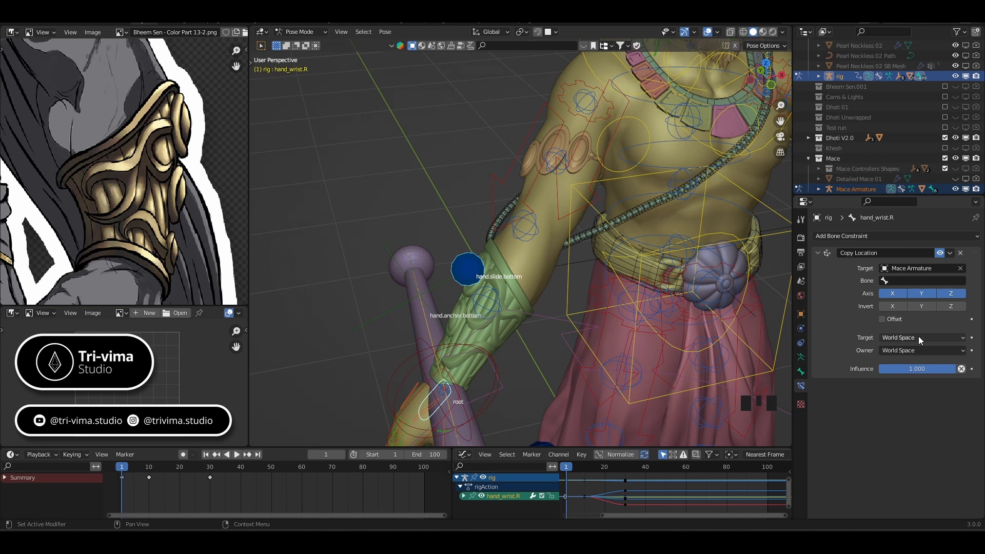
click(883, 281)
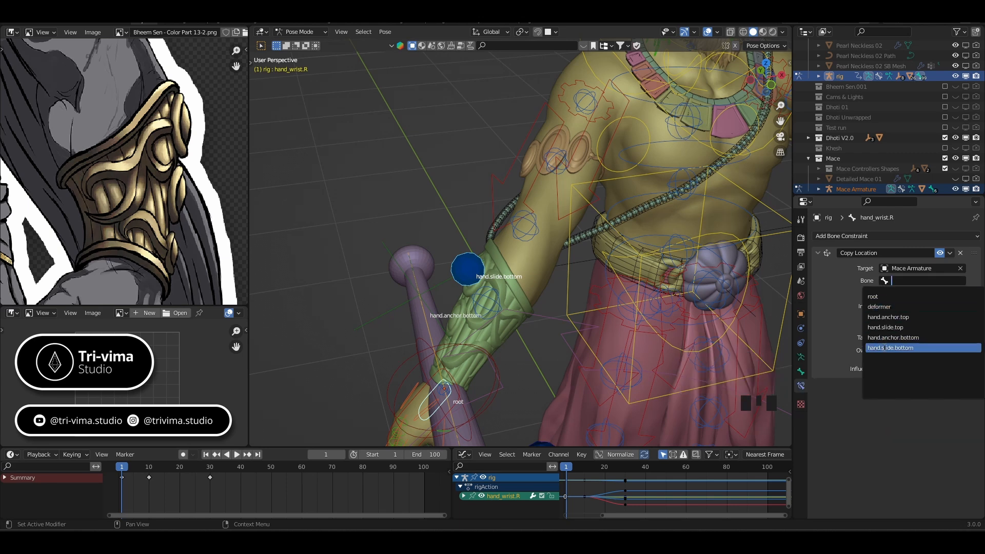
click(886, 349)
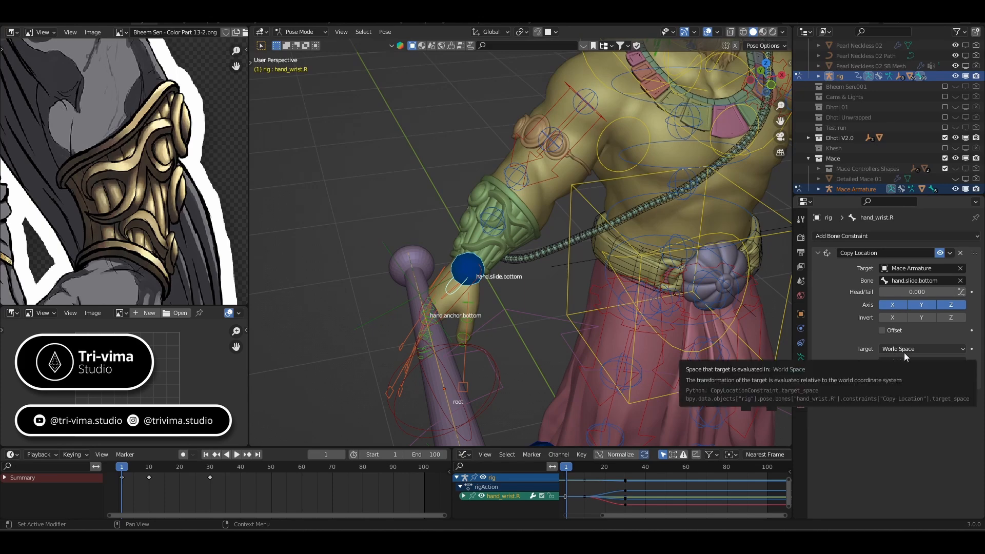
Try rotating the constrained hand_wrist.R bone and inspect the hand against the mace handle from several angles.
middle_drag(468, 325, 413, 258)
click(420, 261)
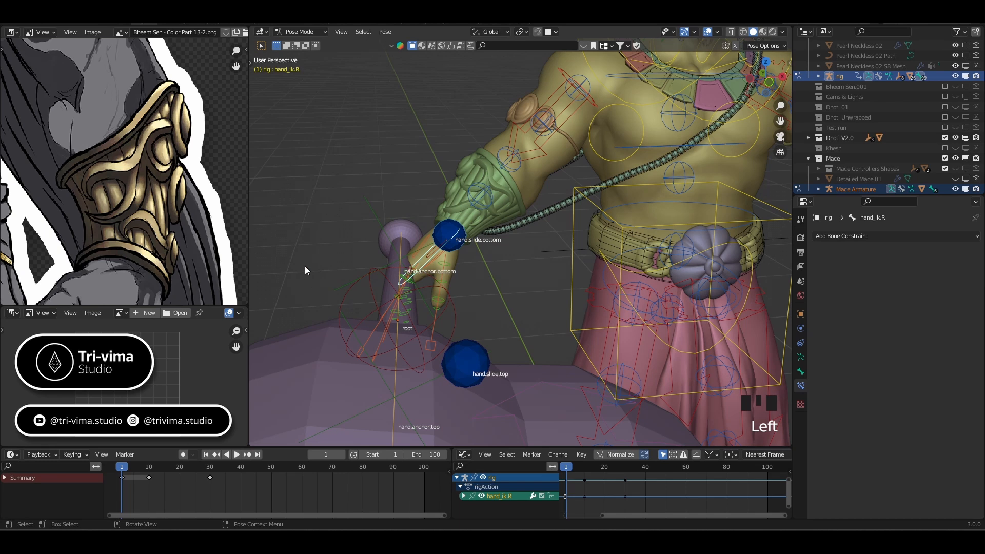
middle_drag(305, 266, 444, 277)
click(446, 277)
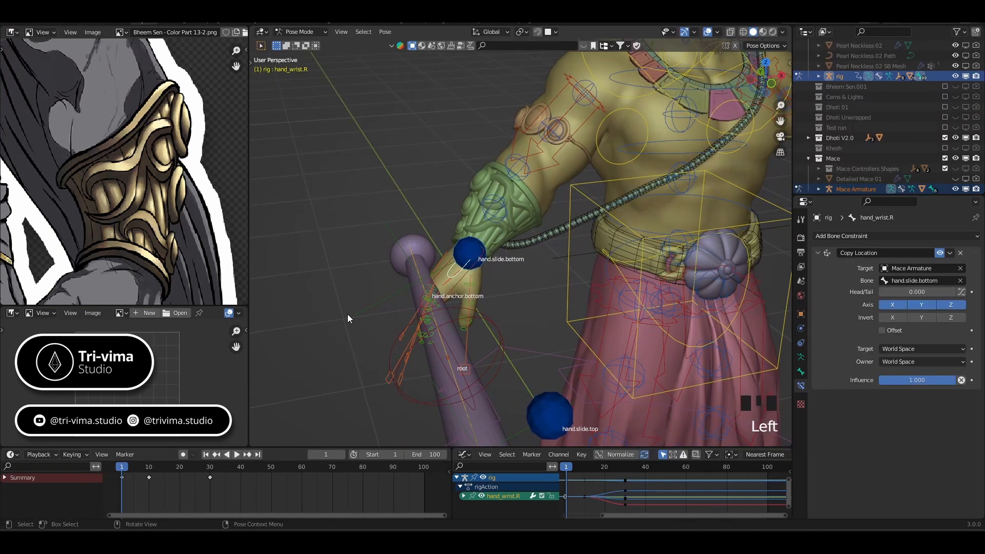
key(r)
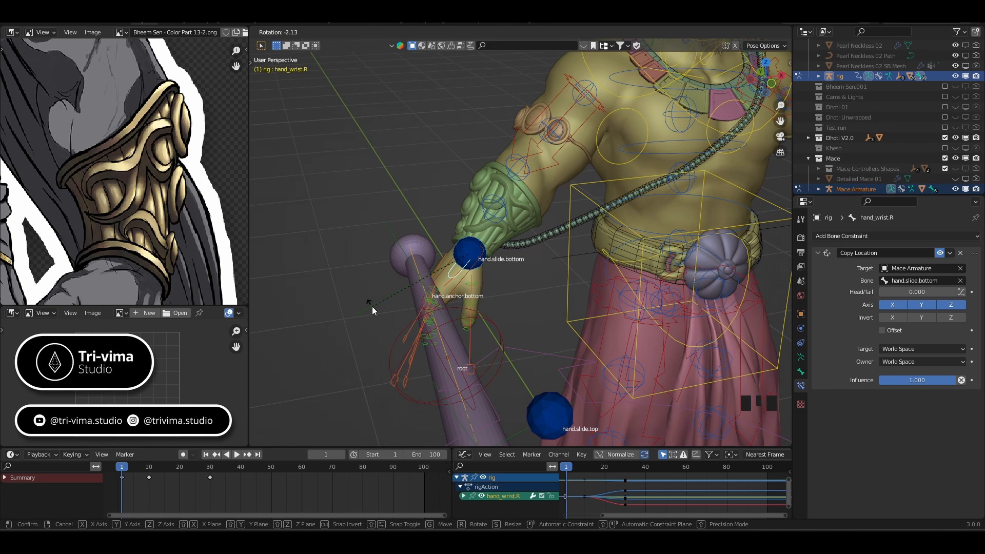
click(372, 306)
middle_drag(372, 306, 465, 312)
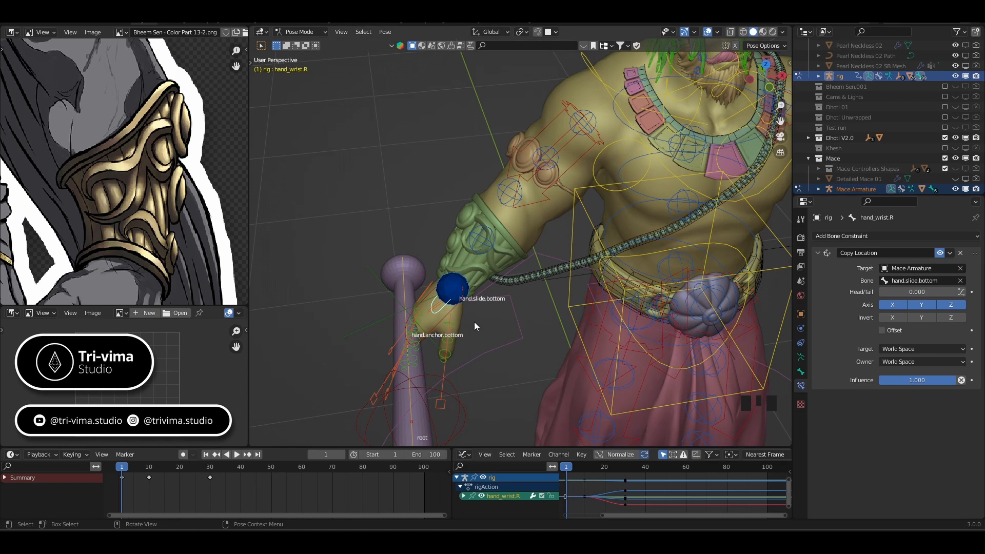
scroll(474, 321, down, 2)
middle_drag(477, 302, 440, 295)
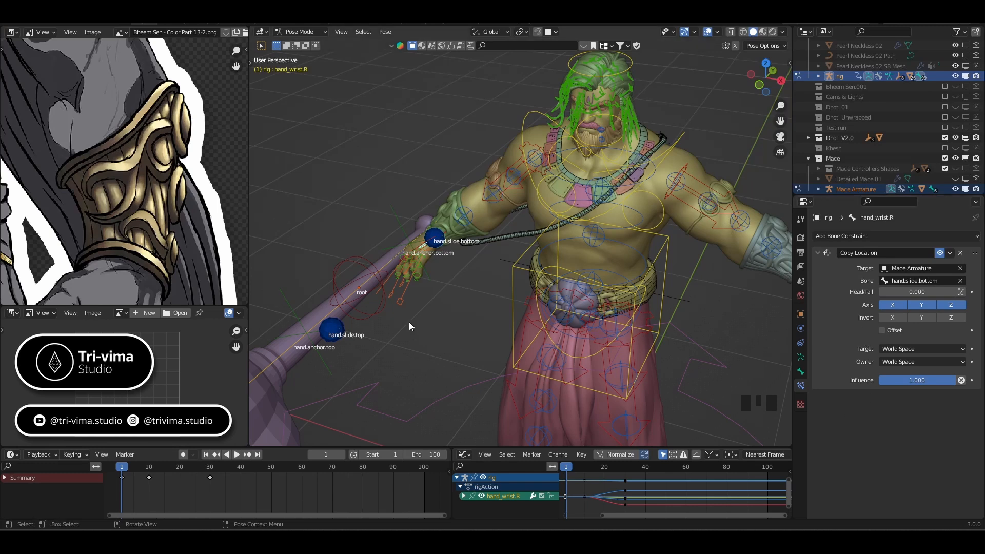
middle_drag(442, 306, 560, 331)
scroll(448, 290, down, 2)
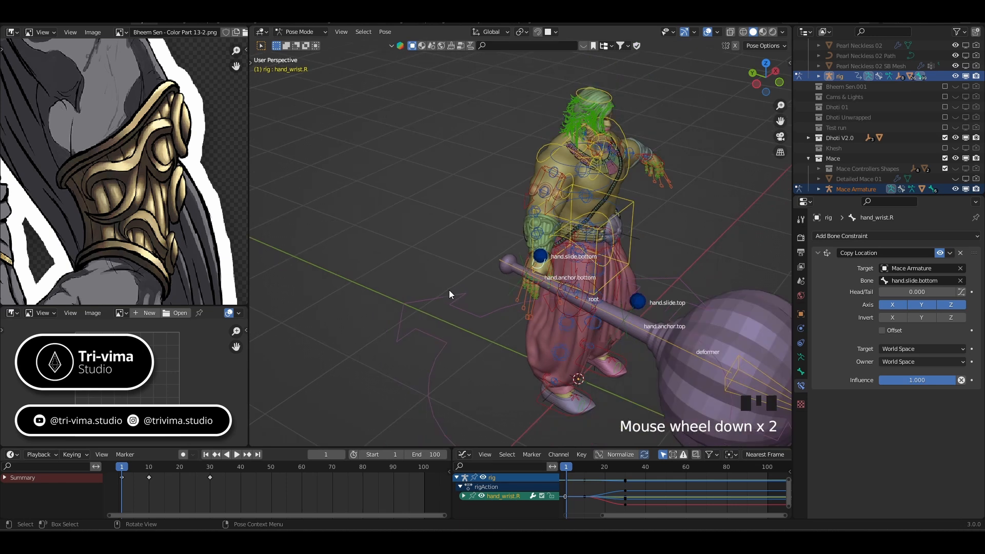
Examine the keyframing options for the Copy Location constraint's target, enabled state and influence on hand_wrist.R.
right_click(884, 272)
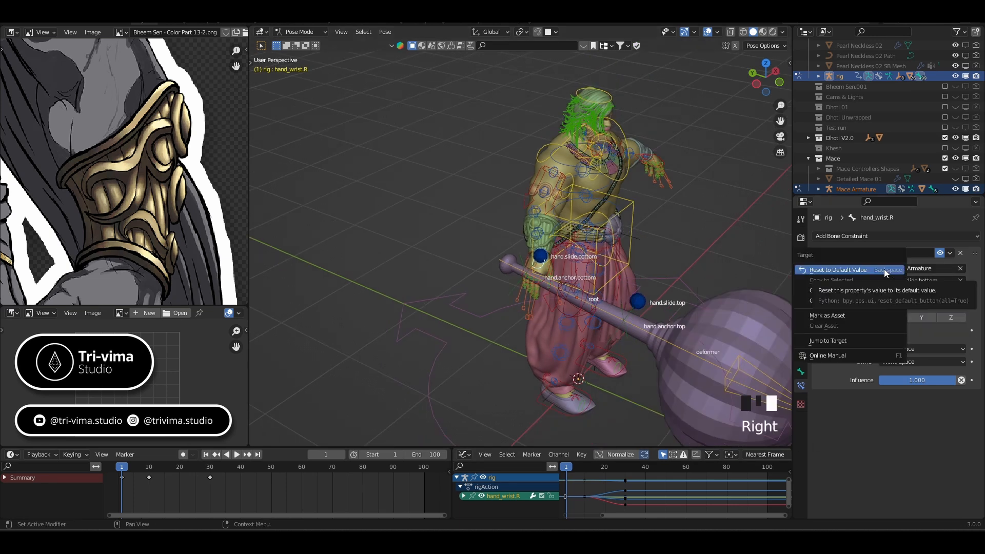
click(897, 435)
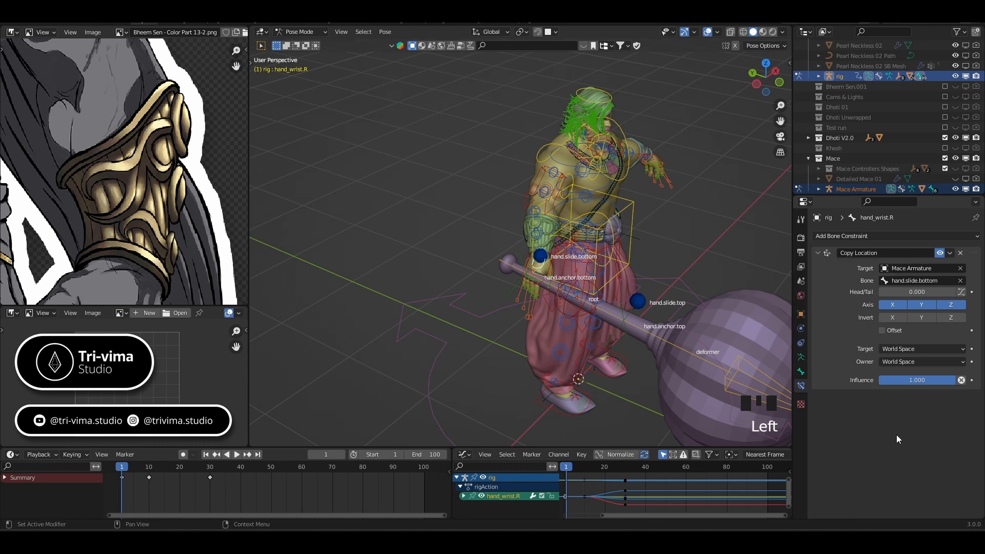
right_click(939, 254)
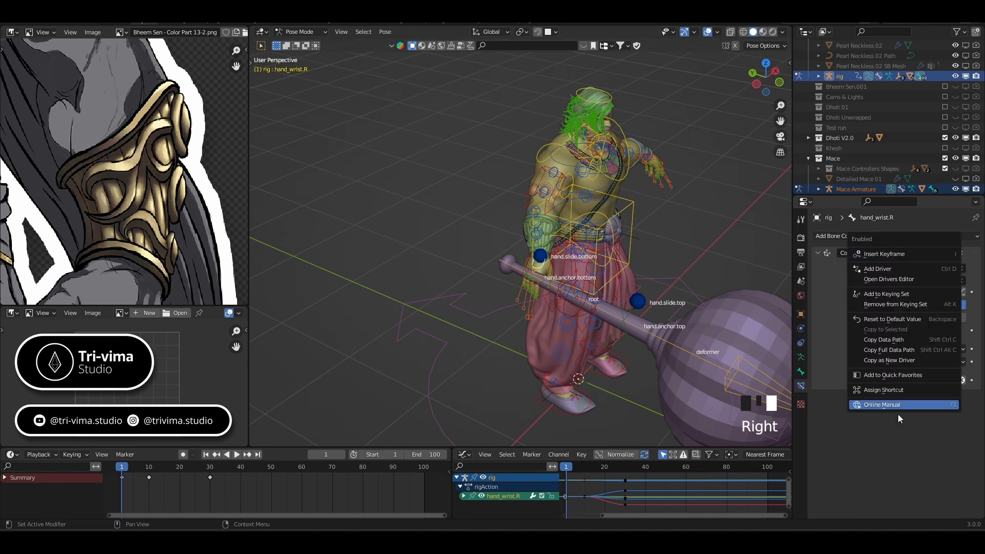
click(890, 441)
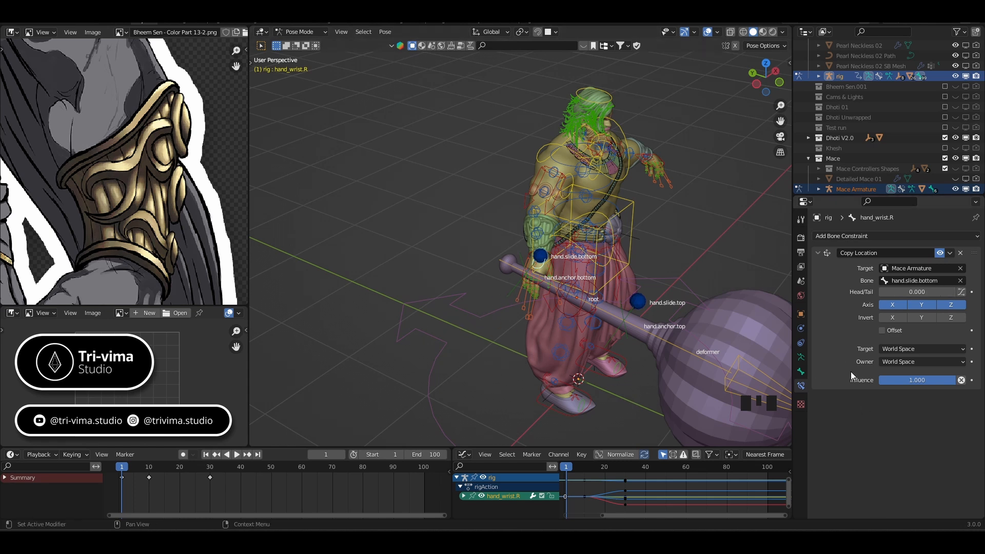
drag(925, 380, 957, 380)
drag(916, 380, 954, 380)
middle_drag(537, 281, 475, 301)
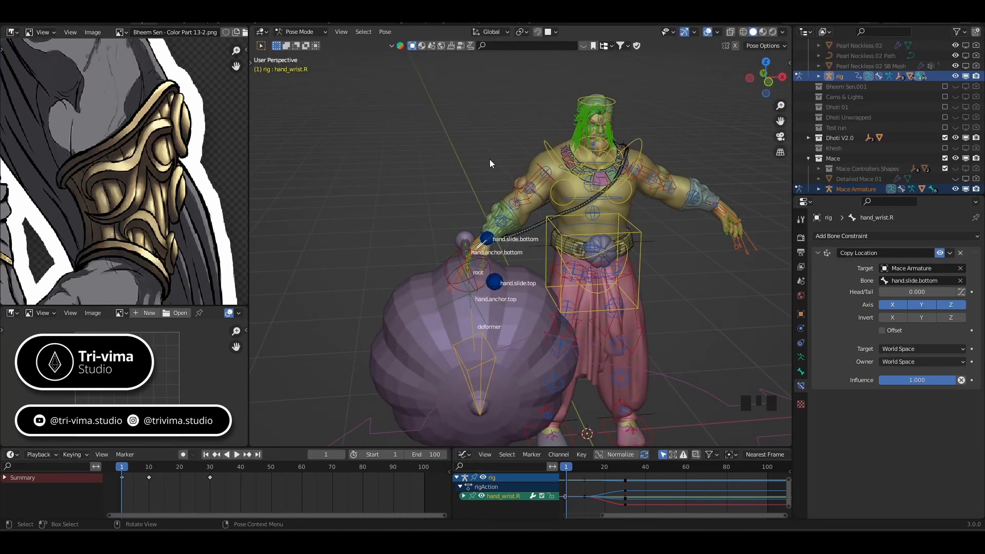
right_click(940, 253)
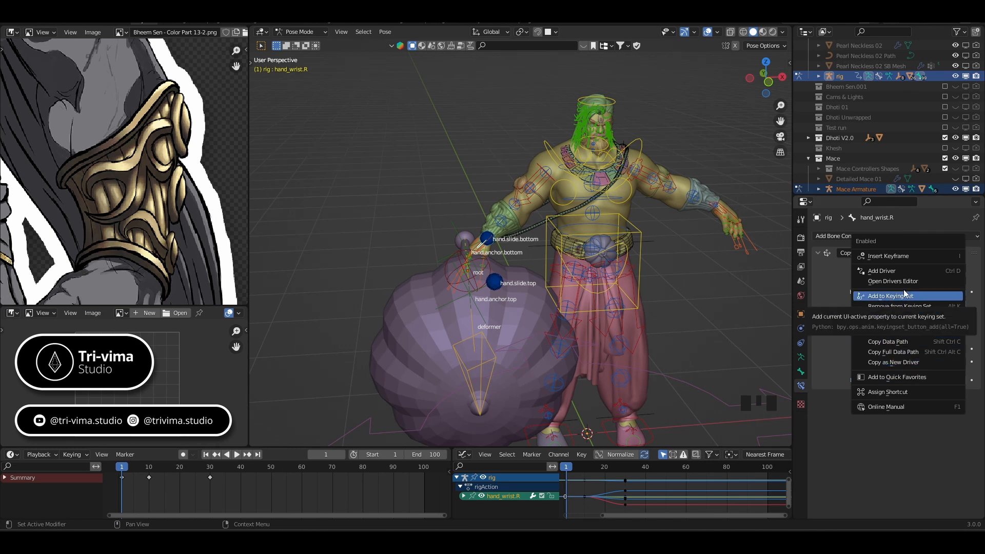
click(875, 257)
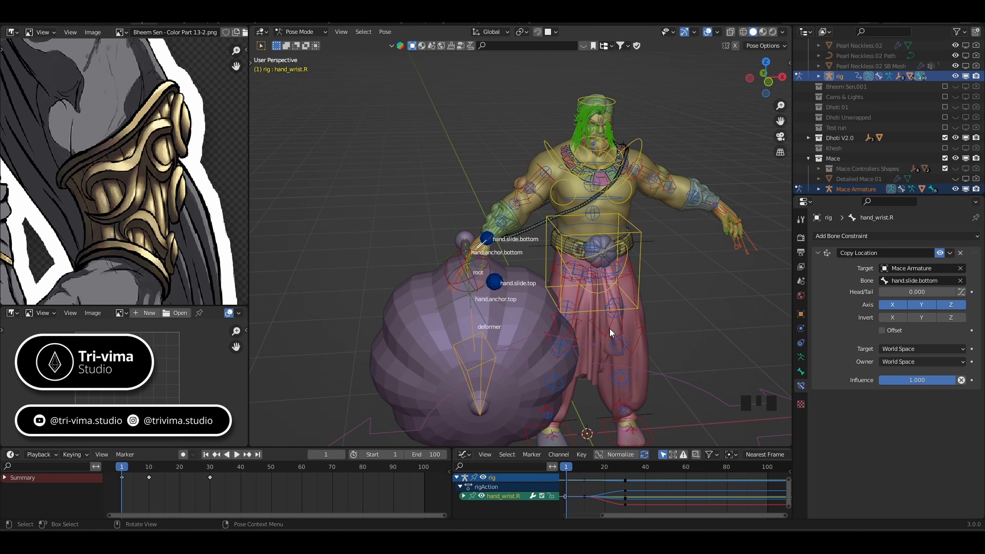
middle_drag(604, 330, 682, 336)
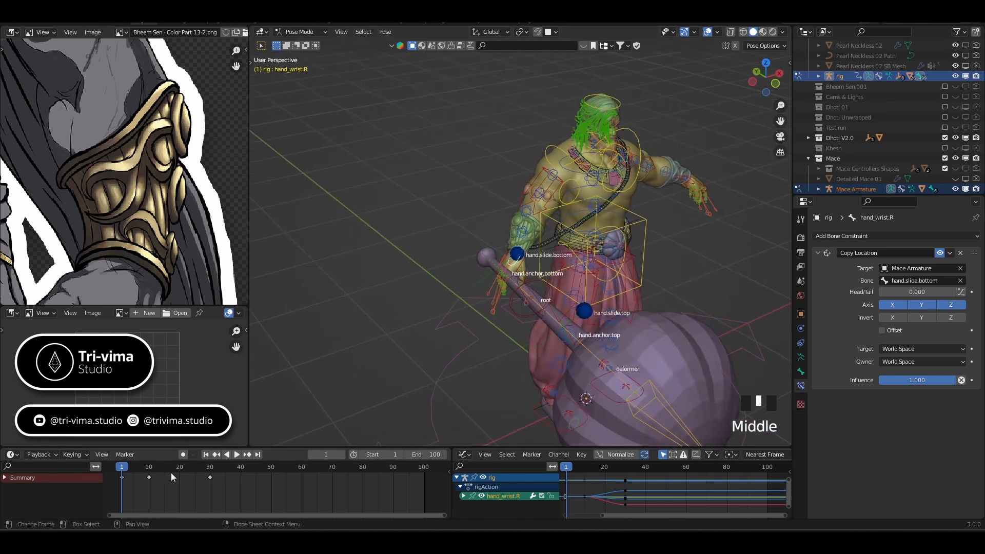
click(120, 470)
mouse_move(122, 471)
mouse_down()
mouse_move(140, 471)
mouse_move(122, 470)
mouse_up()
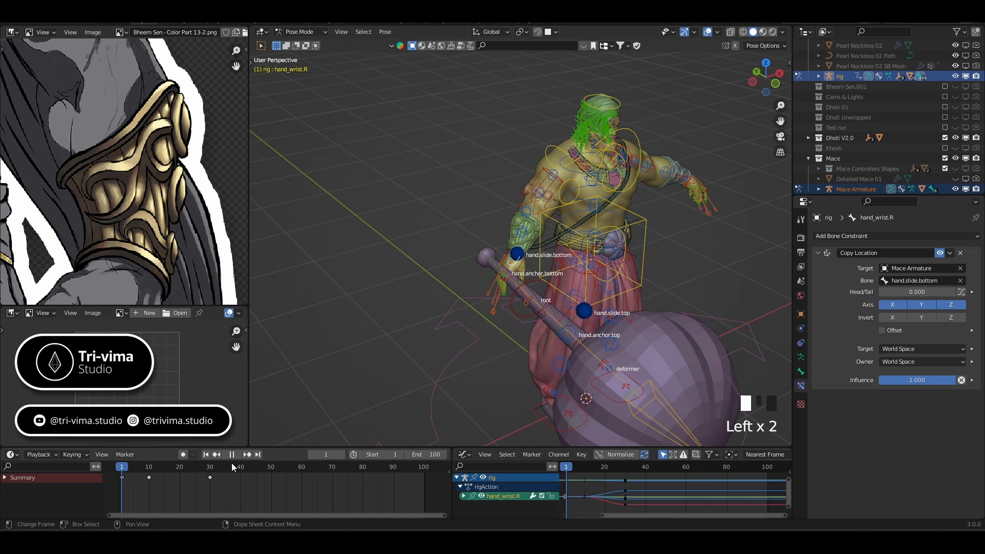
Reset the Mace Armature's object rotation to 0° on all axes in Object Mode, and try moving it with the constrained hand.
click(527, 314)
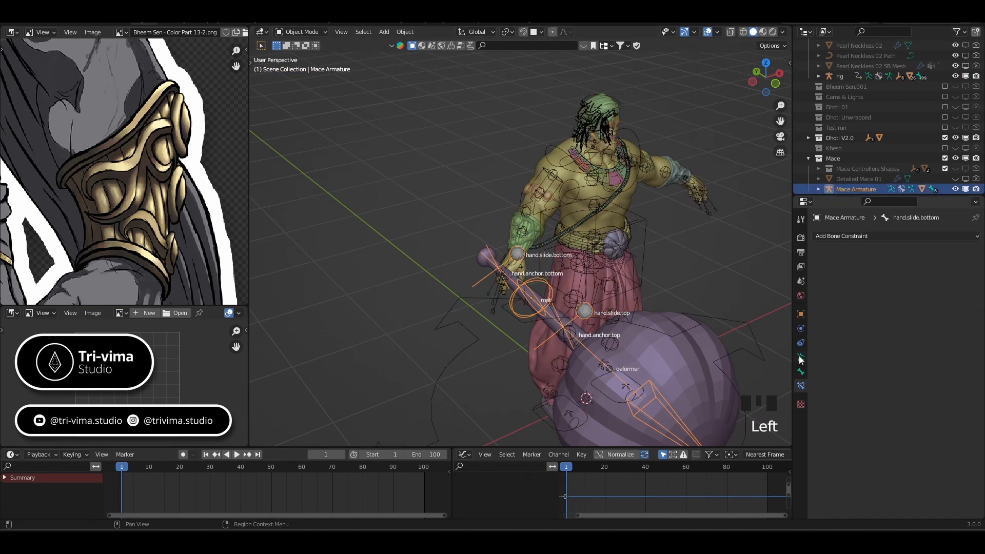
click(801, 314)
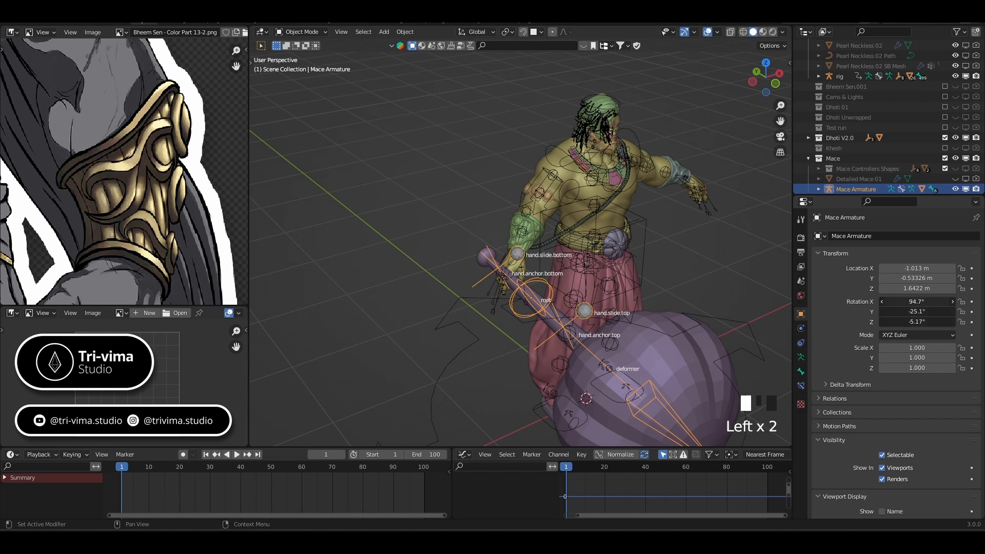
key(BackSpace)
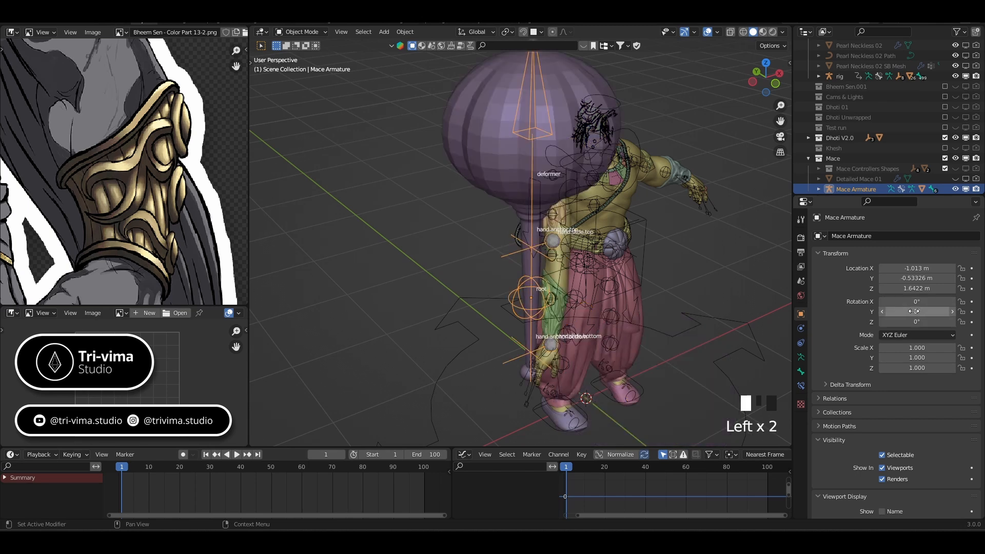
middle_drag(602, 290, 578, 283)
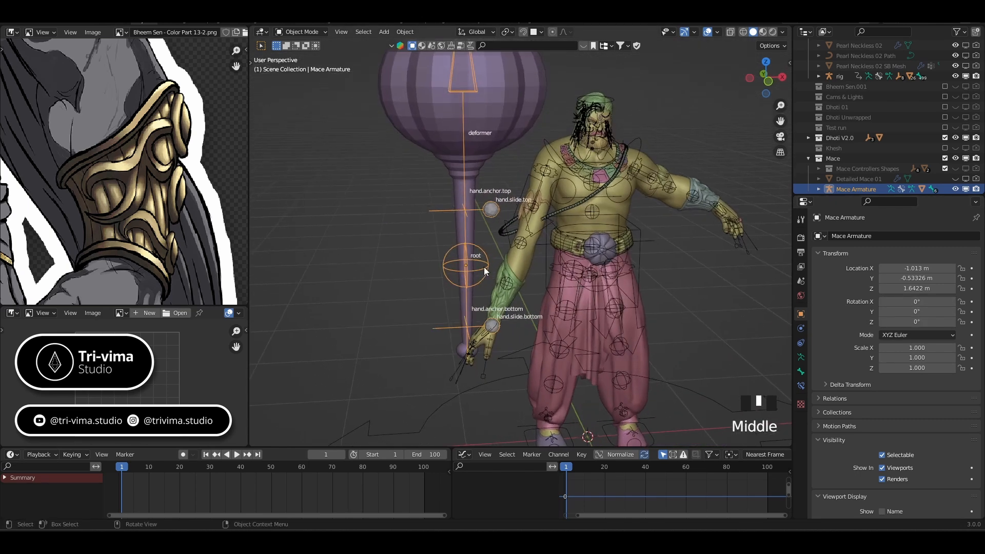
key(g)
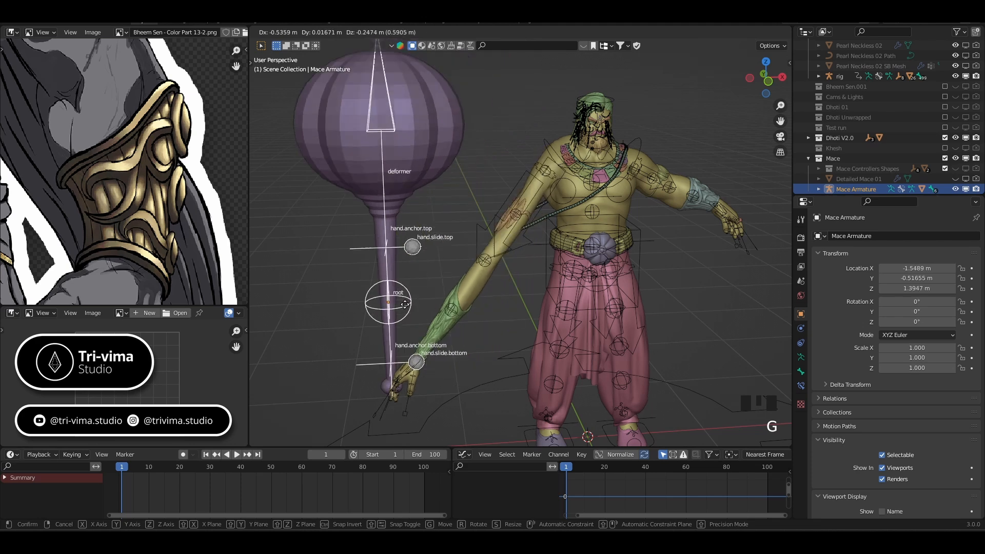
right_click(405, 303)
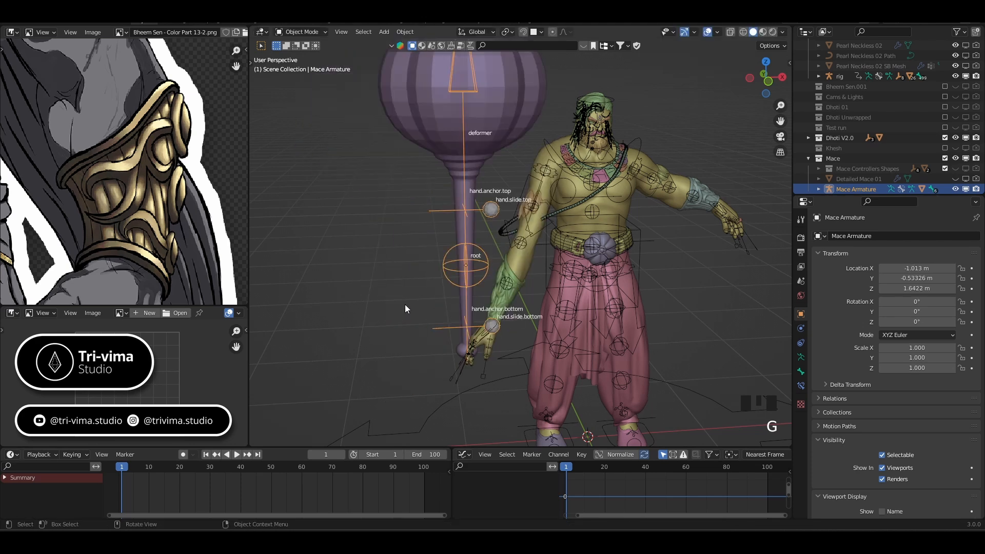
Delete the Copy Location constraint from the rig's hand_wrist.R bone.
click(481, 337)
click(801, 385)
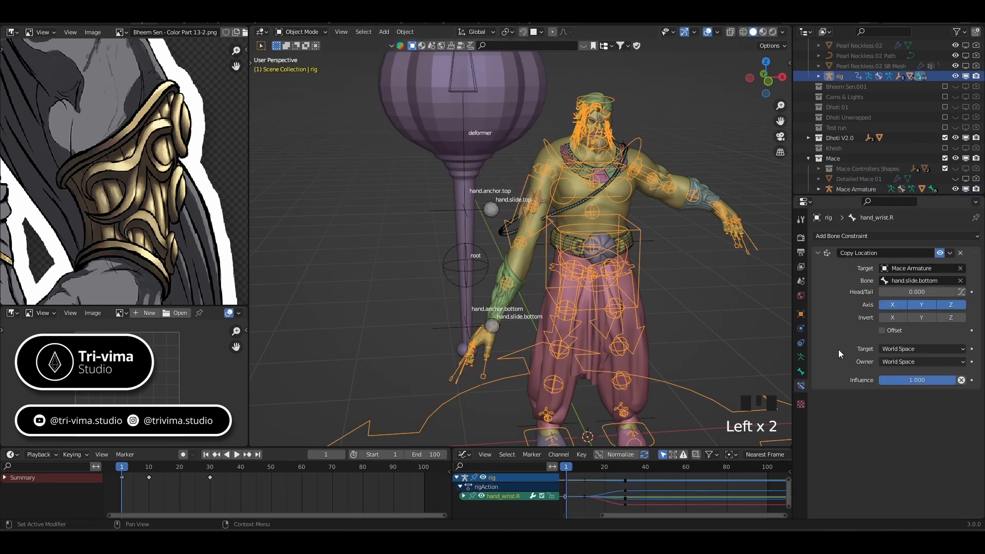
click(961, 253)
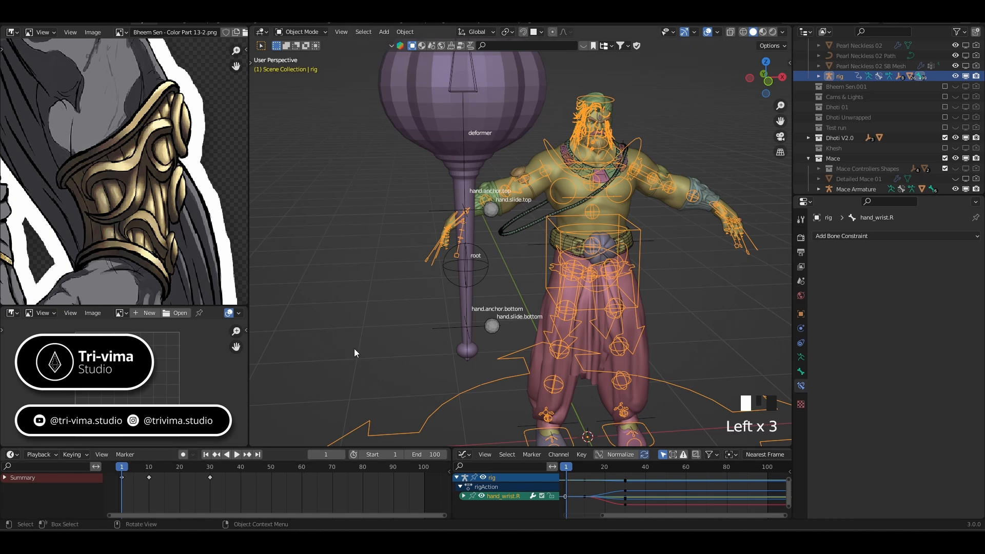
middle_drag(392, 294, 422, 275)
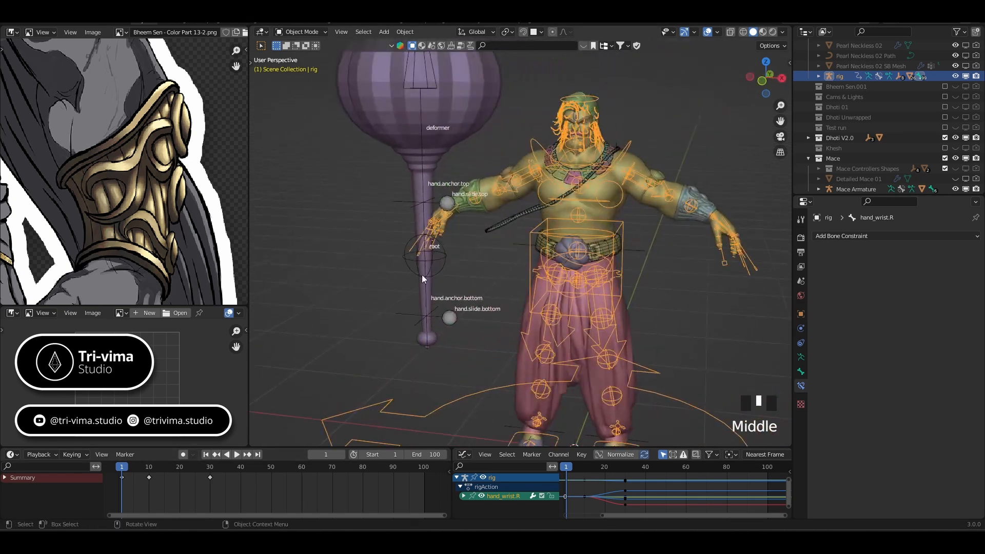
Rotate the Mace Armature object 180° in front view so the mace head points down.
click(388, 314)
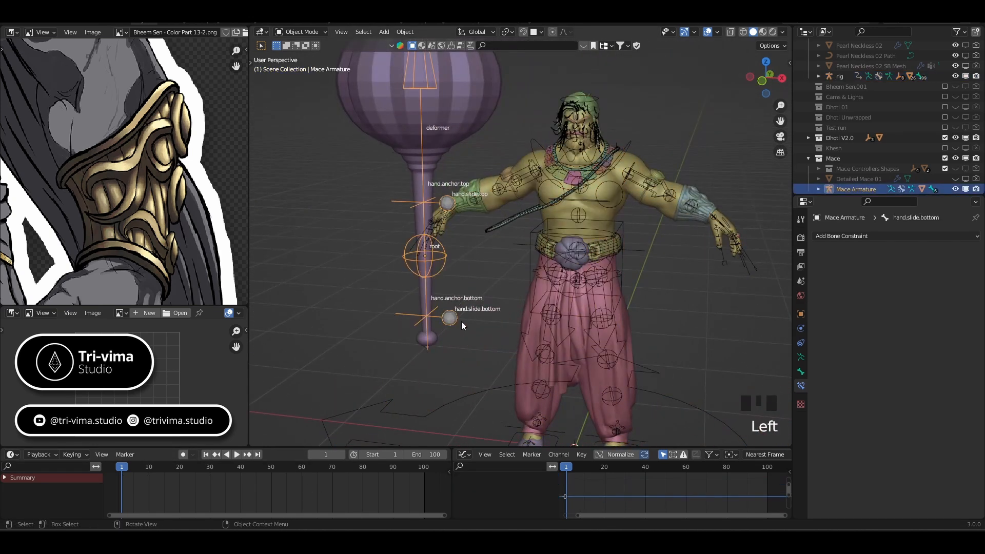
key(KP_1)
text(r)
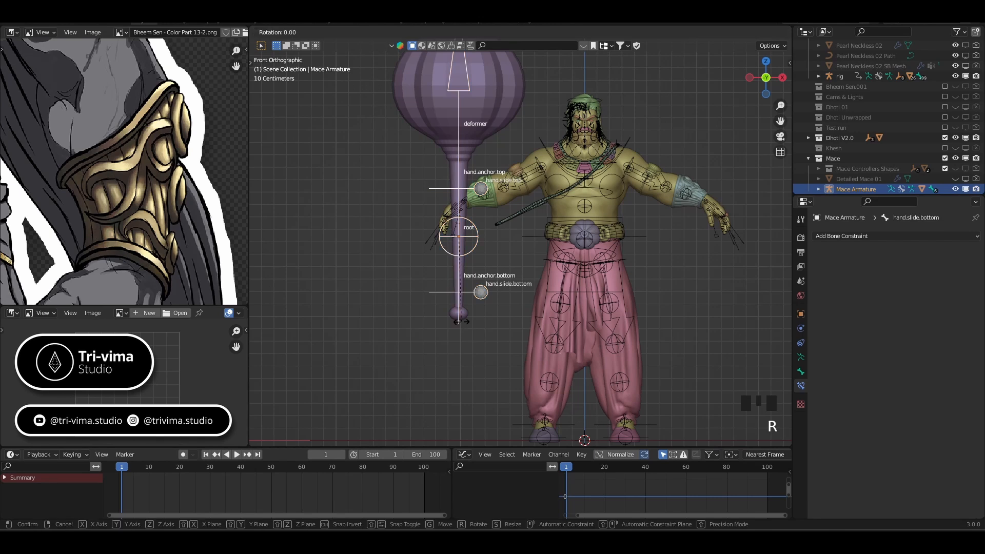
text(180)
key(Return)
Move the inverted Mace Armature clear of the character's right hand so its head rests near floor level, and save the file.
key(g)
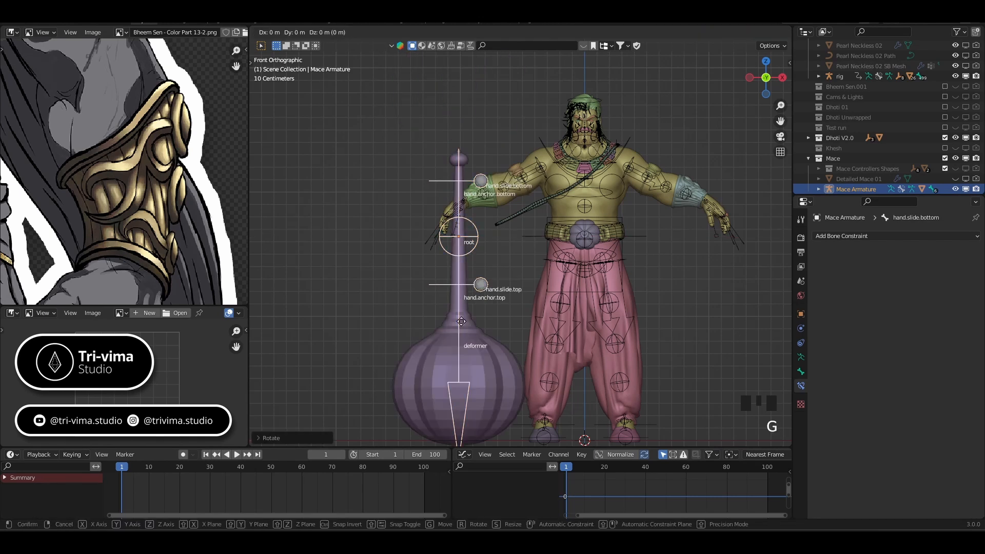
click(389, 301)
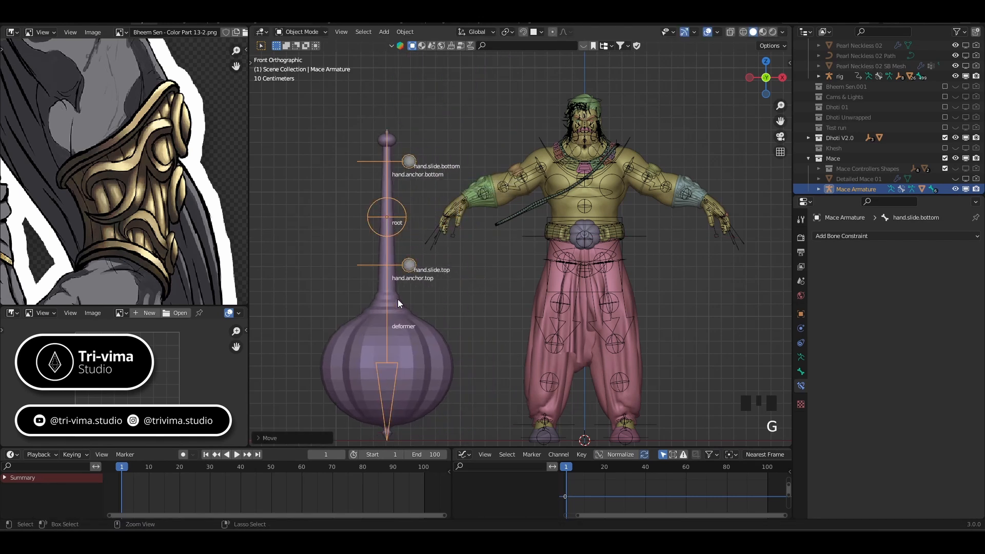
key(ctrl+s)
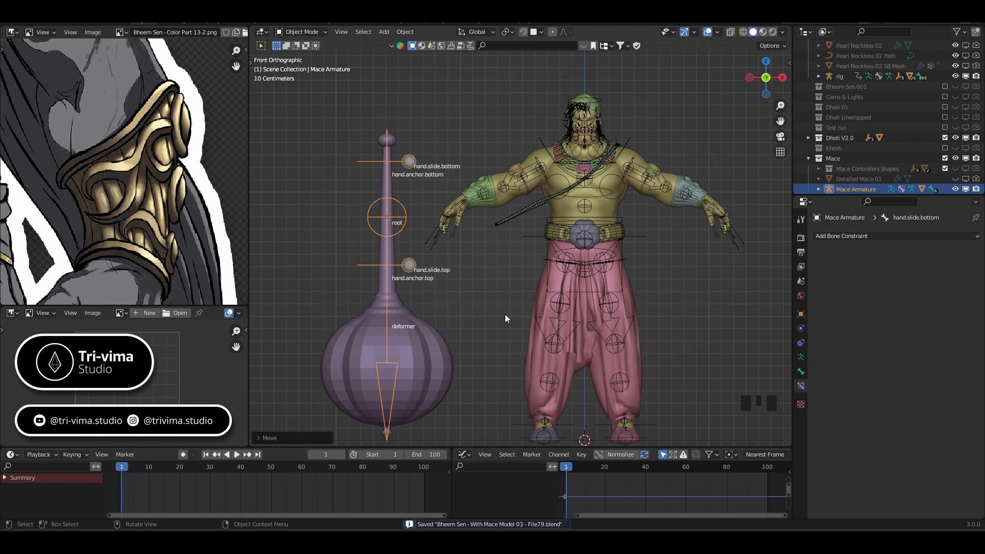
scroll(503, 303, down, 2)
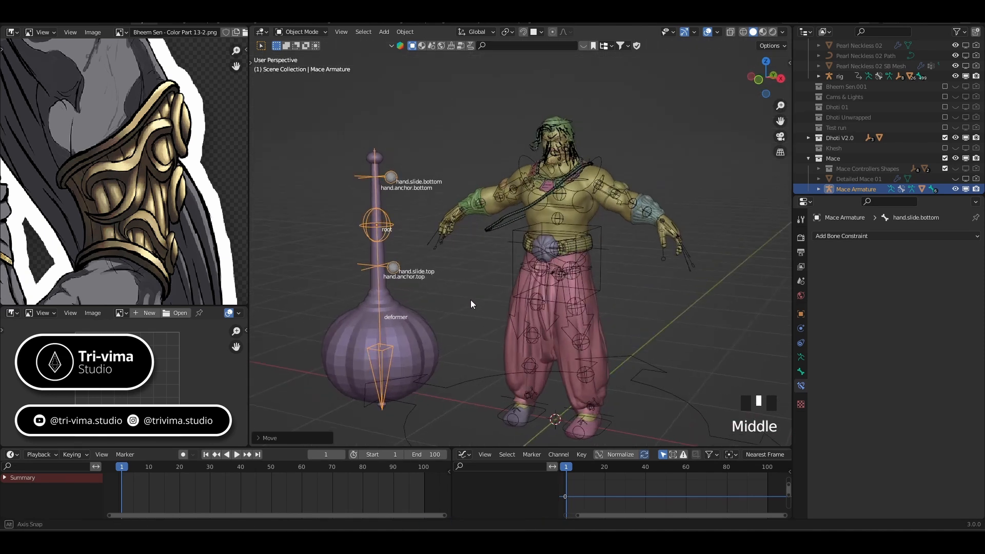